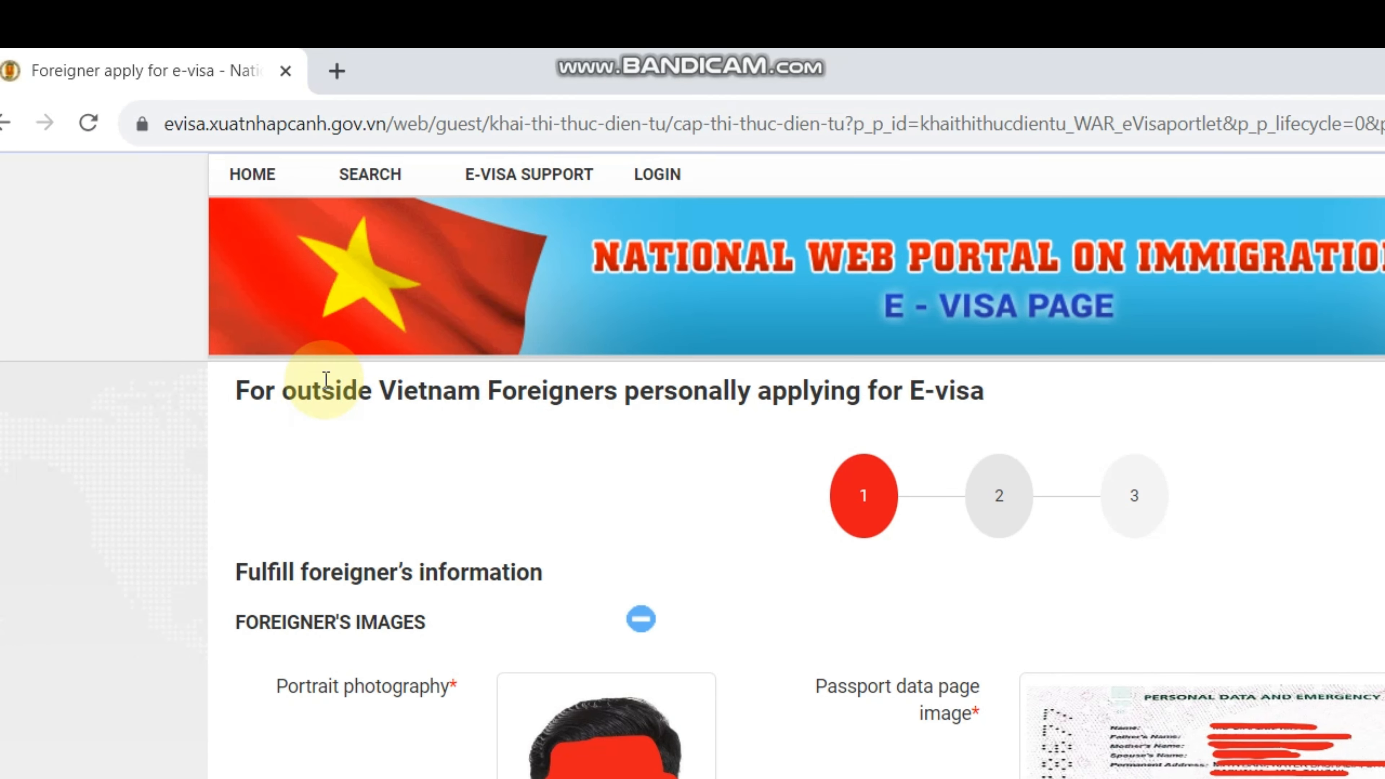
Review the uploaded portrait and passport images and the surname, given name, birth details, nationality and ID card fields
scroll(327, 382, down, 5)
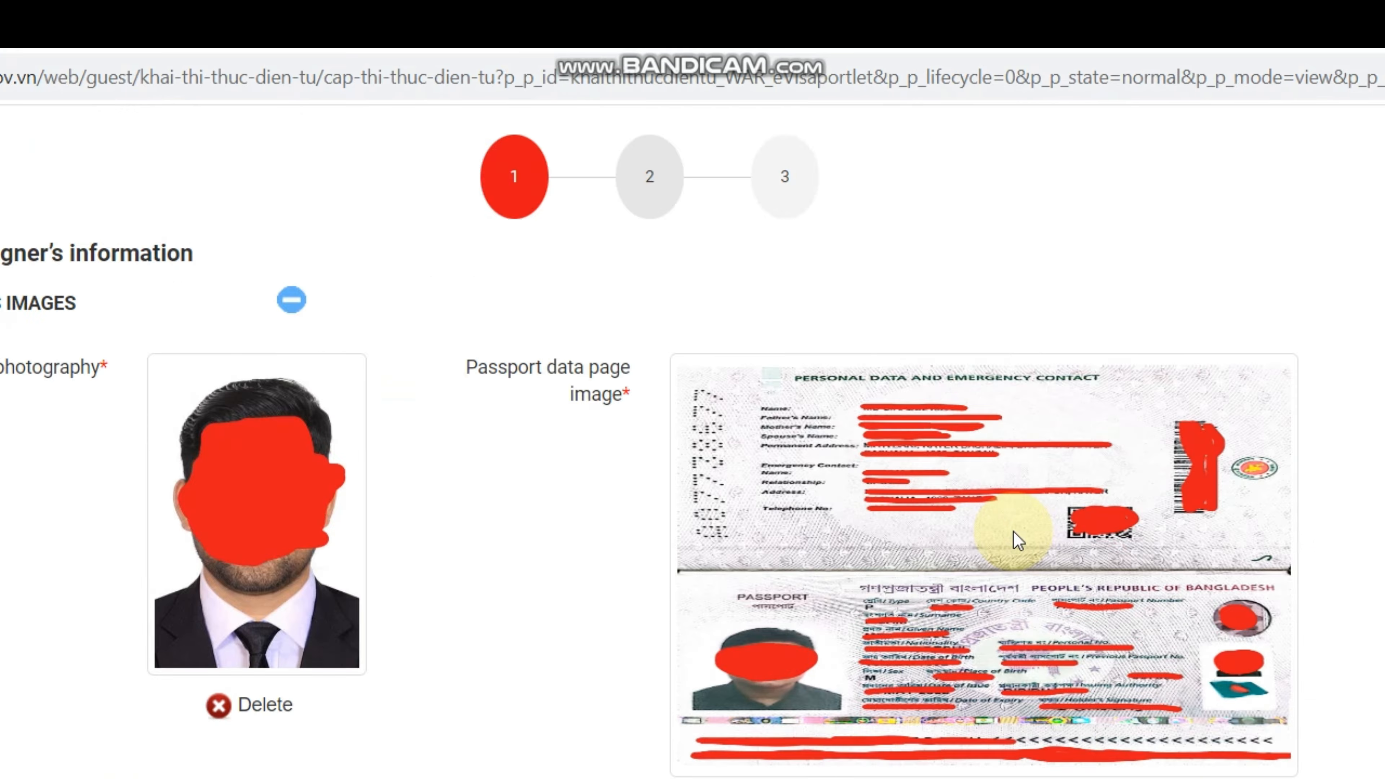
scroll(730, 671, down, 5)
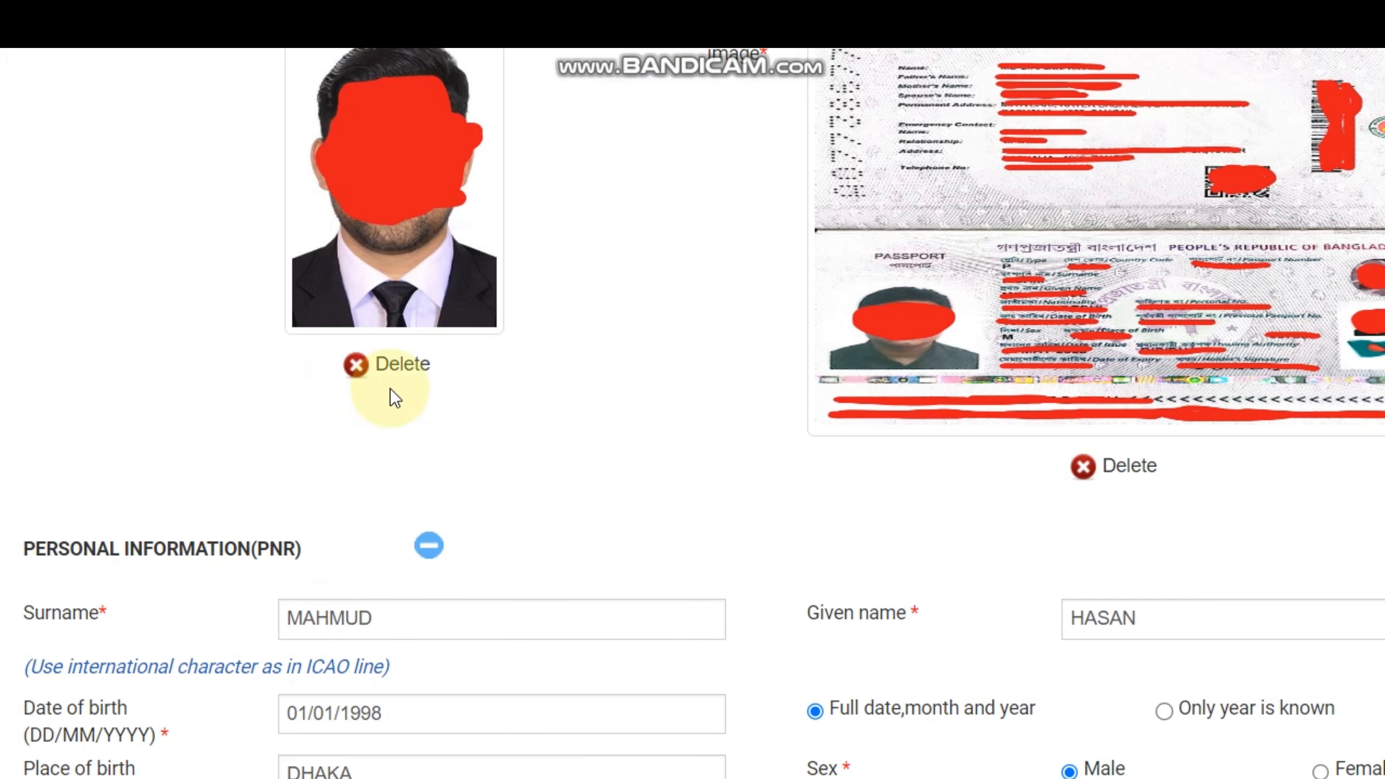
drag(113, 616, 65, 620)
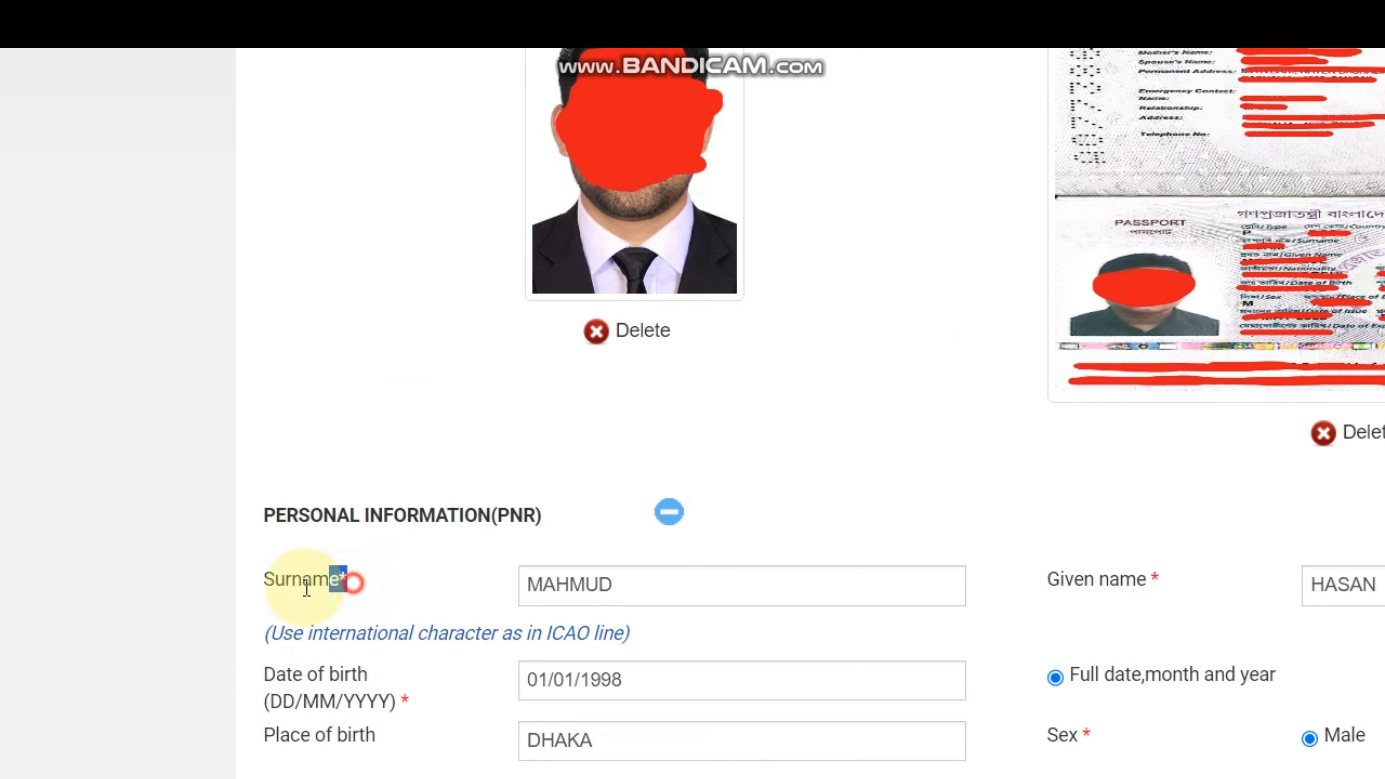
drag(306, 588, 241, 588)
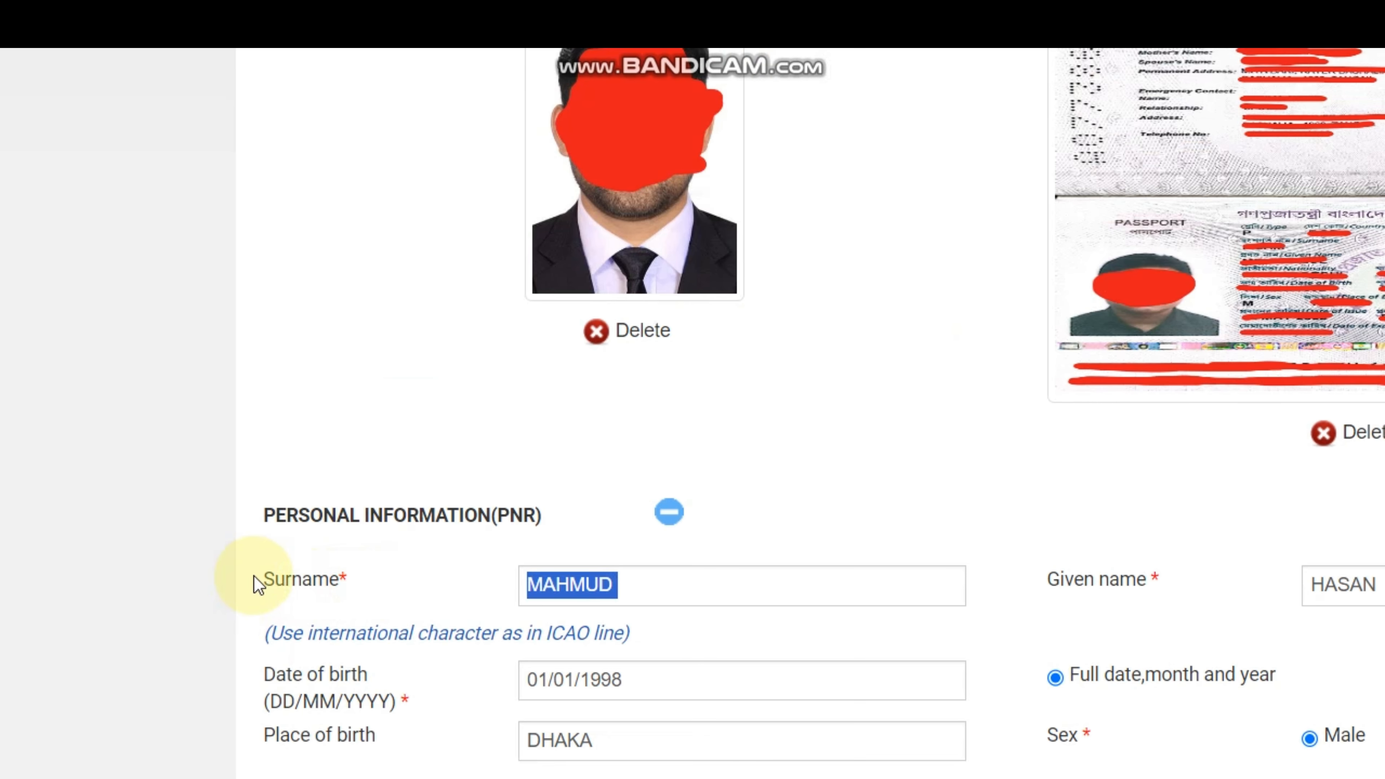
drag(1159, 581, 1059, 591)
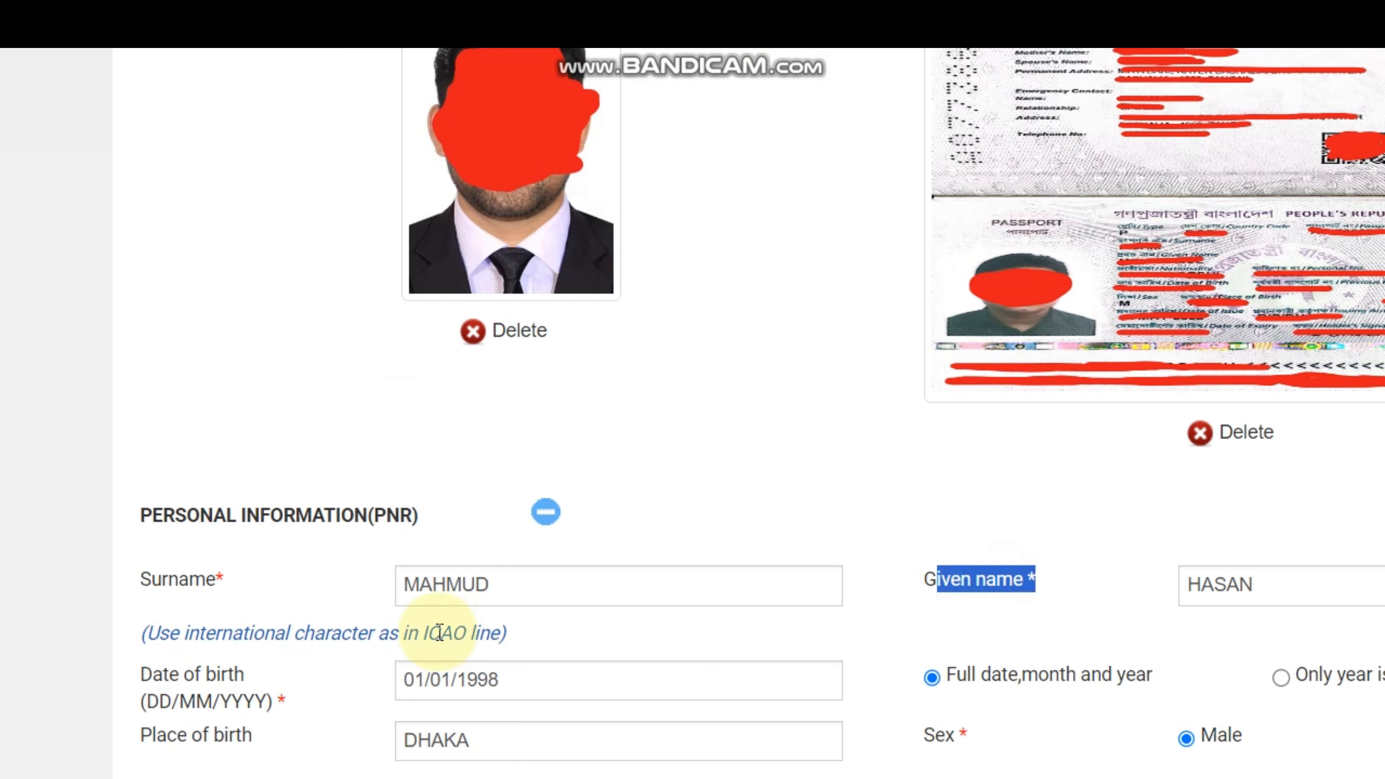
drag(275, 701, 129, 691)
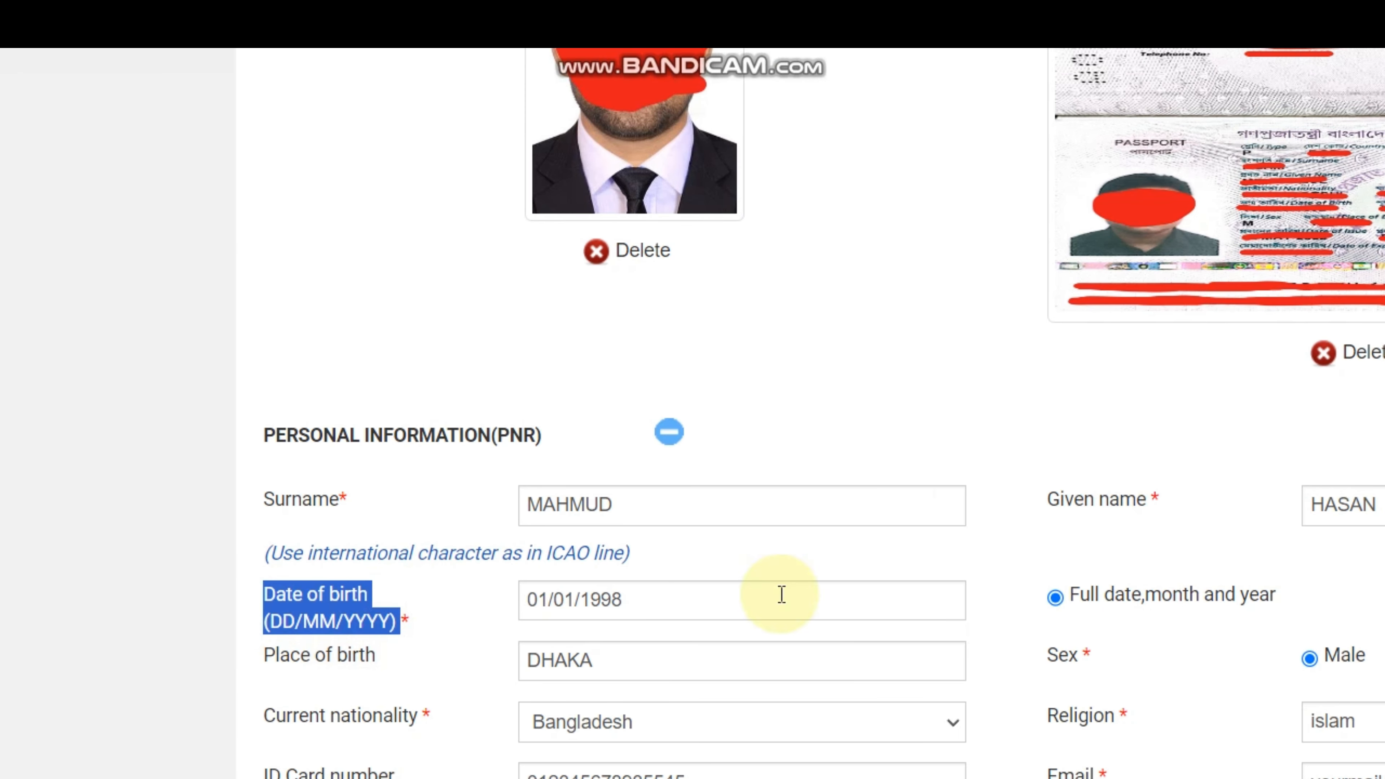
drag(382, 658, 232, 663)
drag(435, 722, 391, 722)
drag(391, 567, 176, 566)
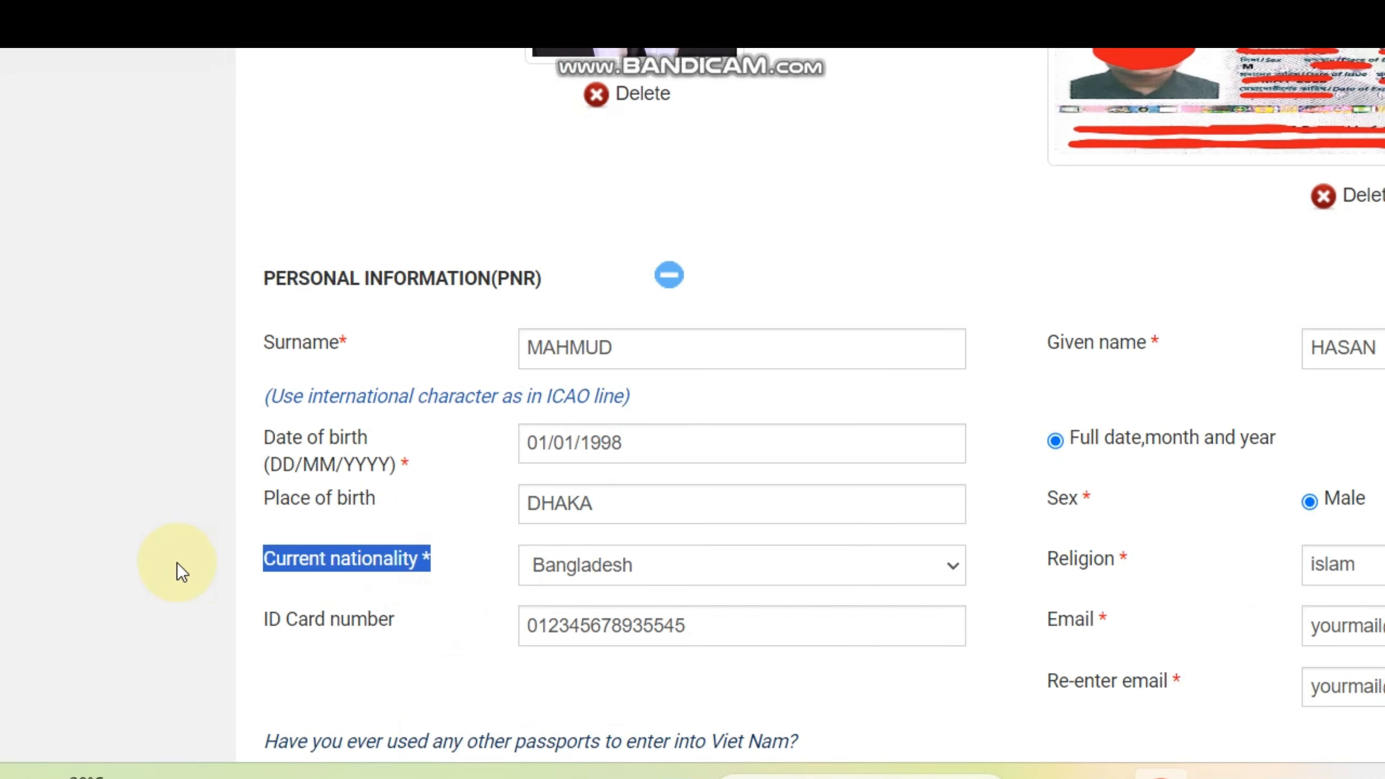
drag(393, 626, 248, 633)
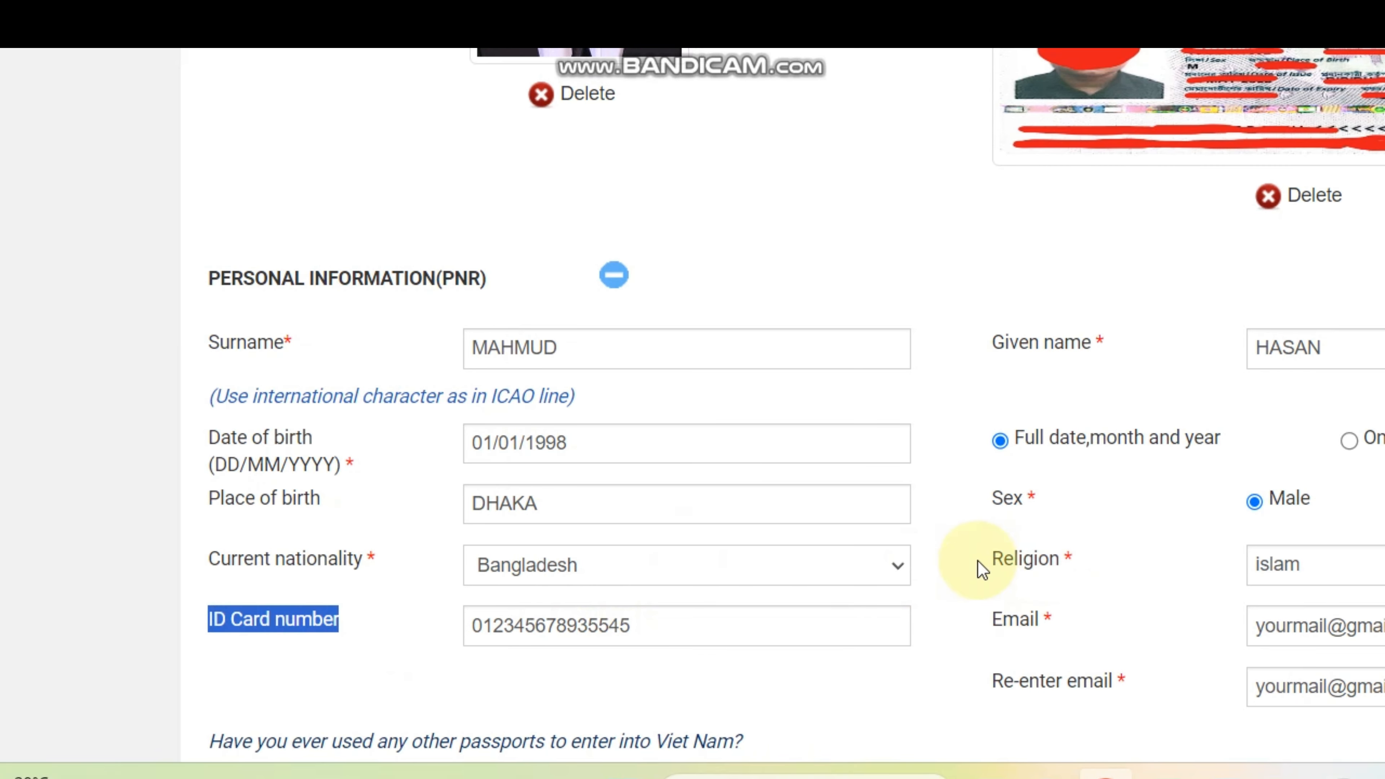
Review the sex, religion, email and re-enter email fields in the personal information section
scroll(979, 566, down, 1)
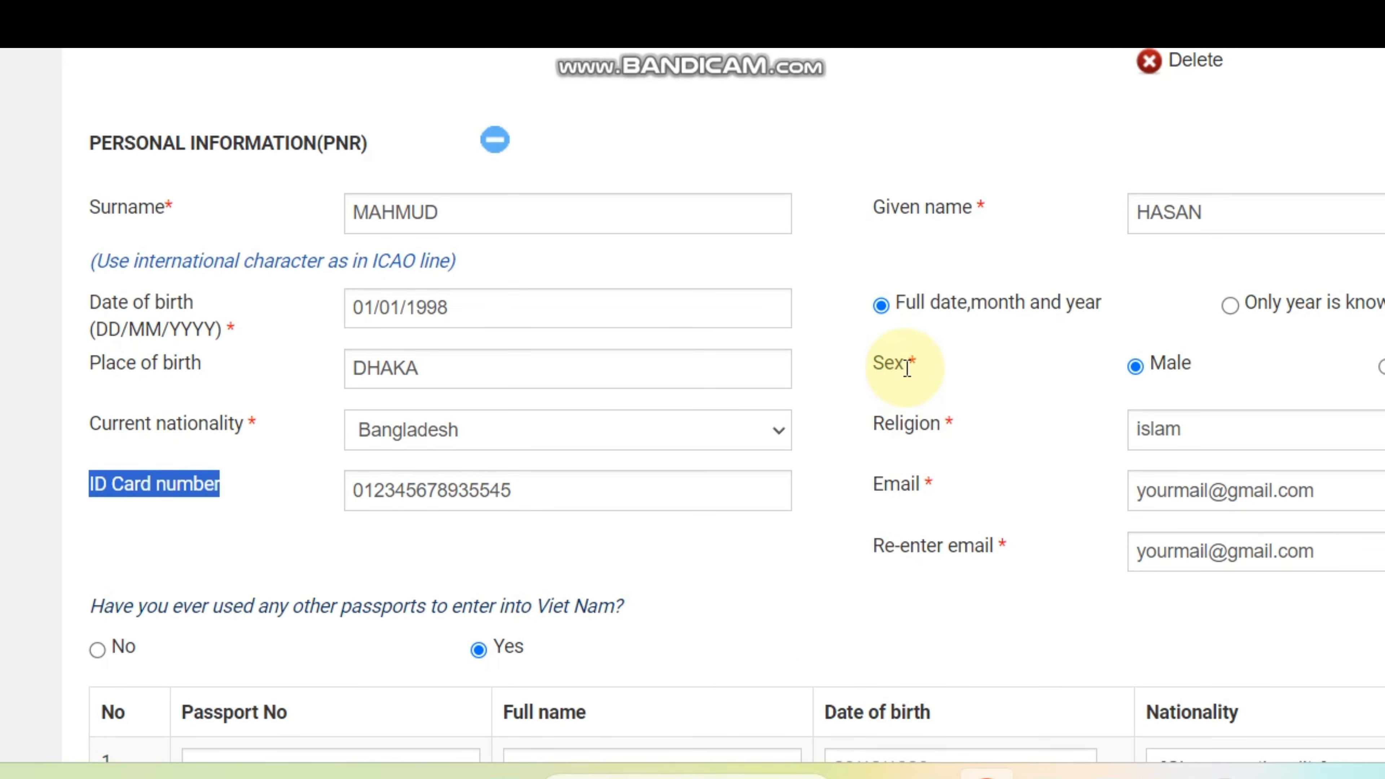
drag(905, 367, 860, 379)
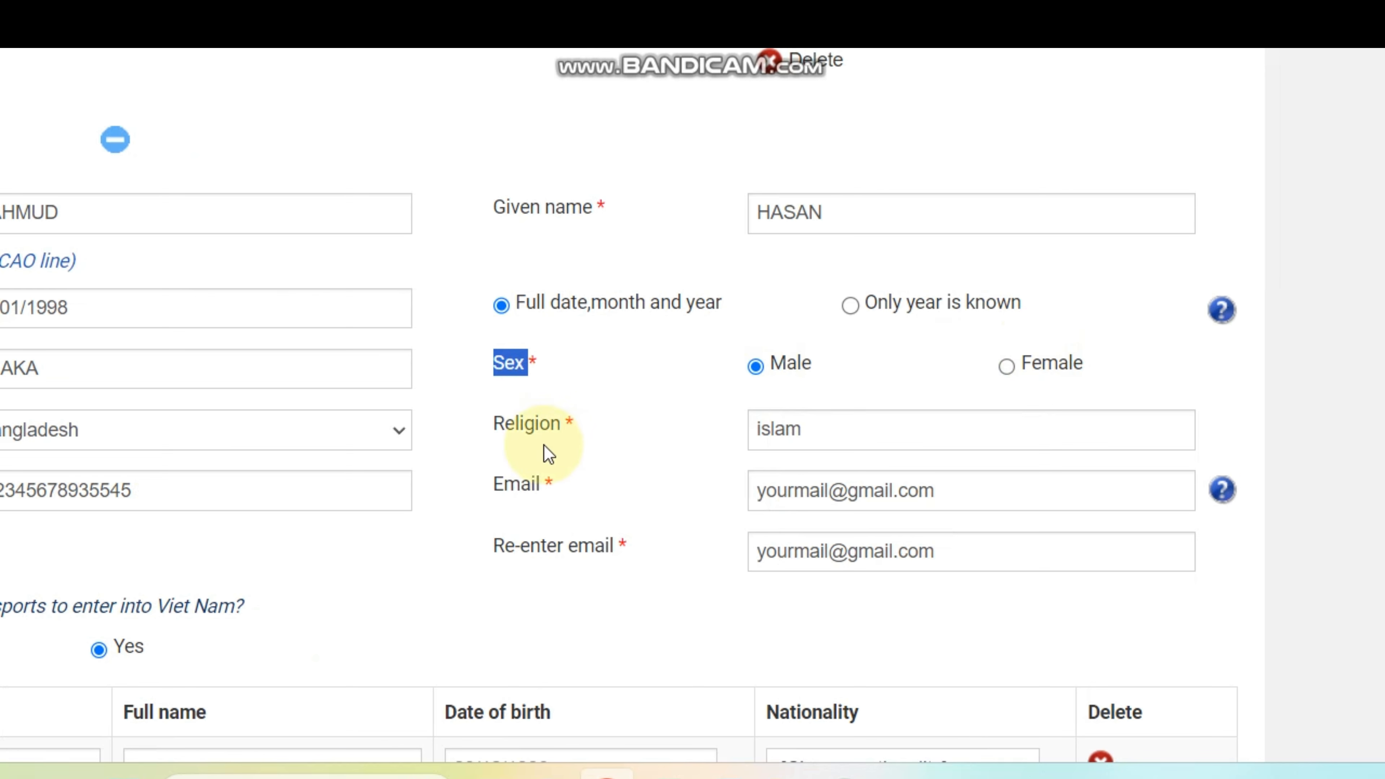
drag(610, 425, 454, 443)
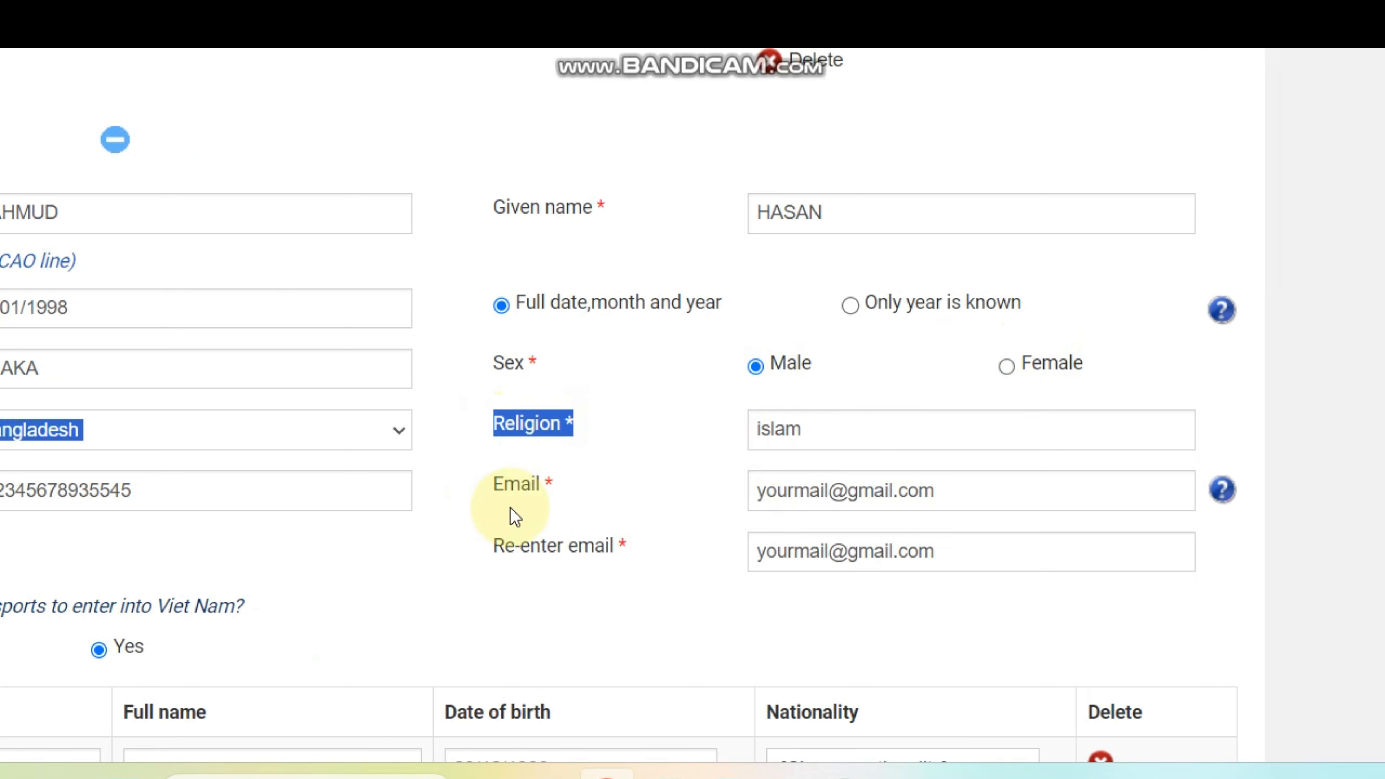
drag(568, 485, 494, 481)
drag(943, 487, 753, 517)
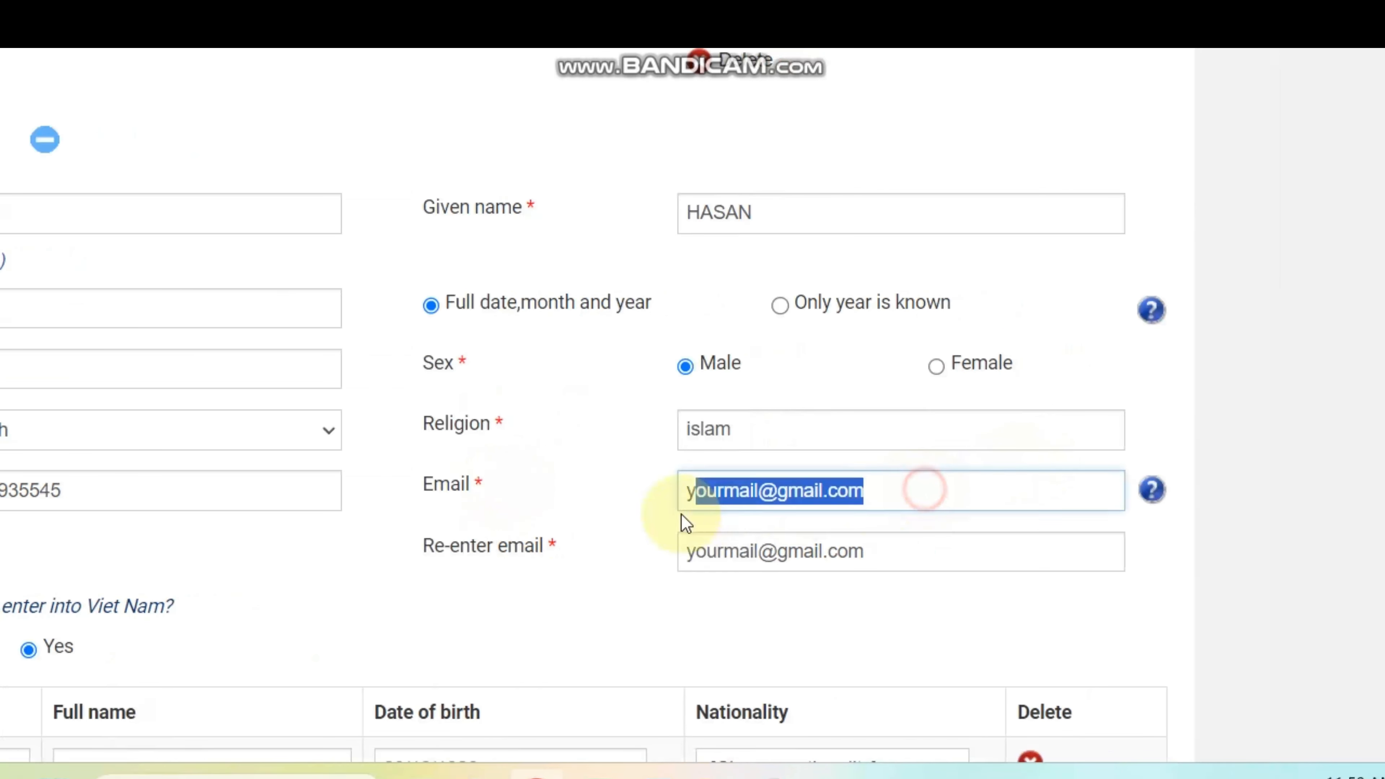
drag(903, 555, 692, 550)
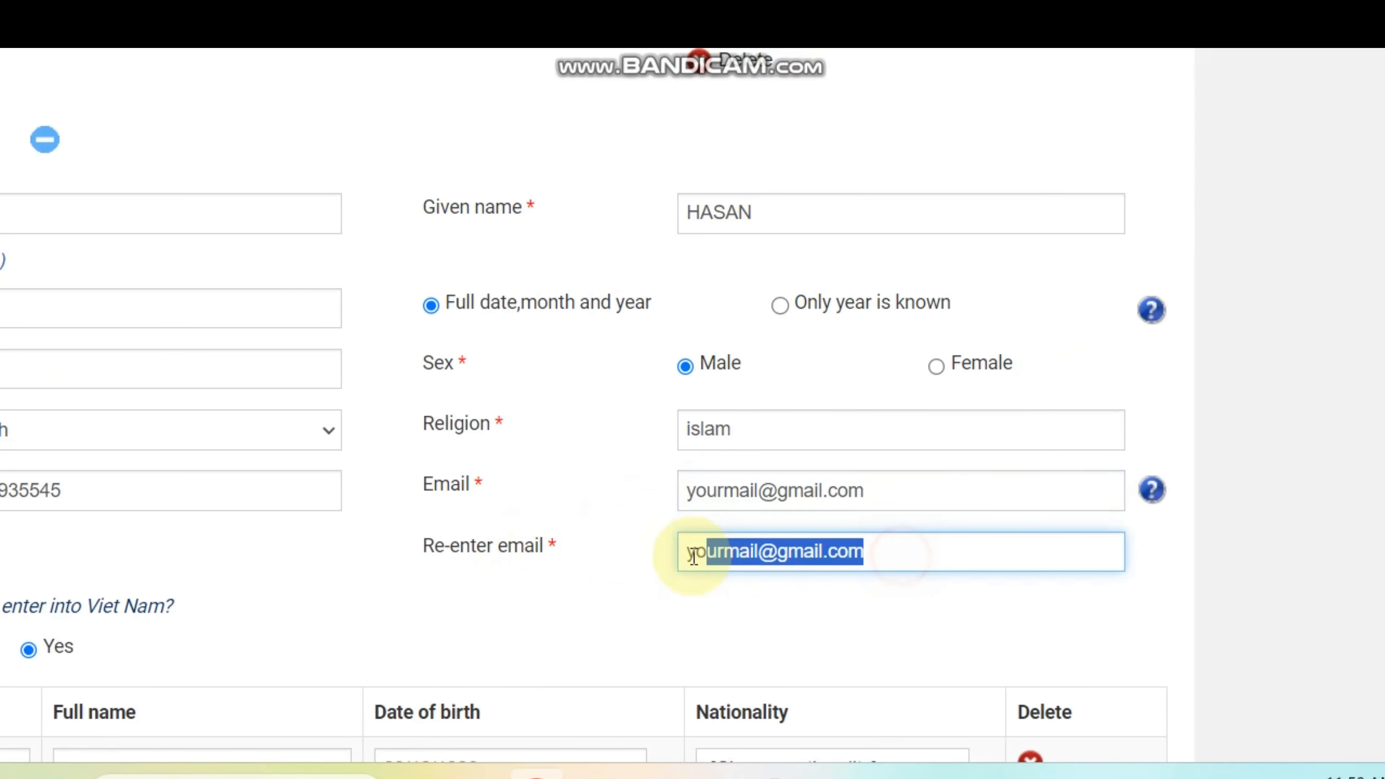
Answer No to having used any other passports to enter Viet Nam
scroll(498, 523, down, 3)
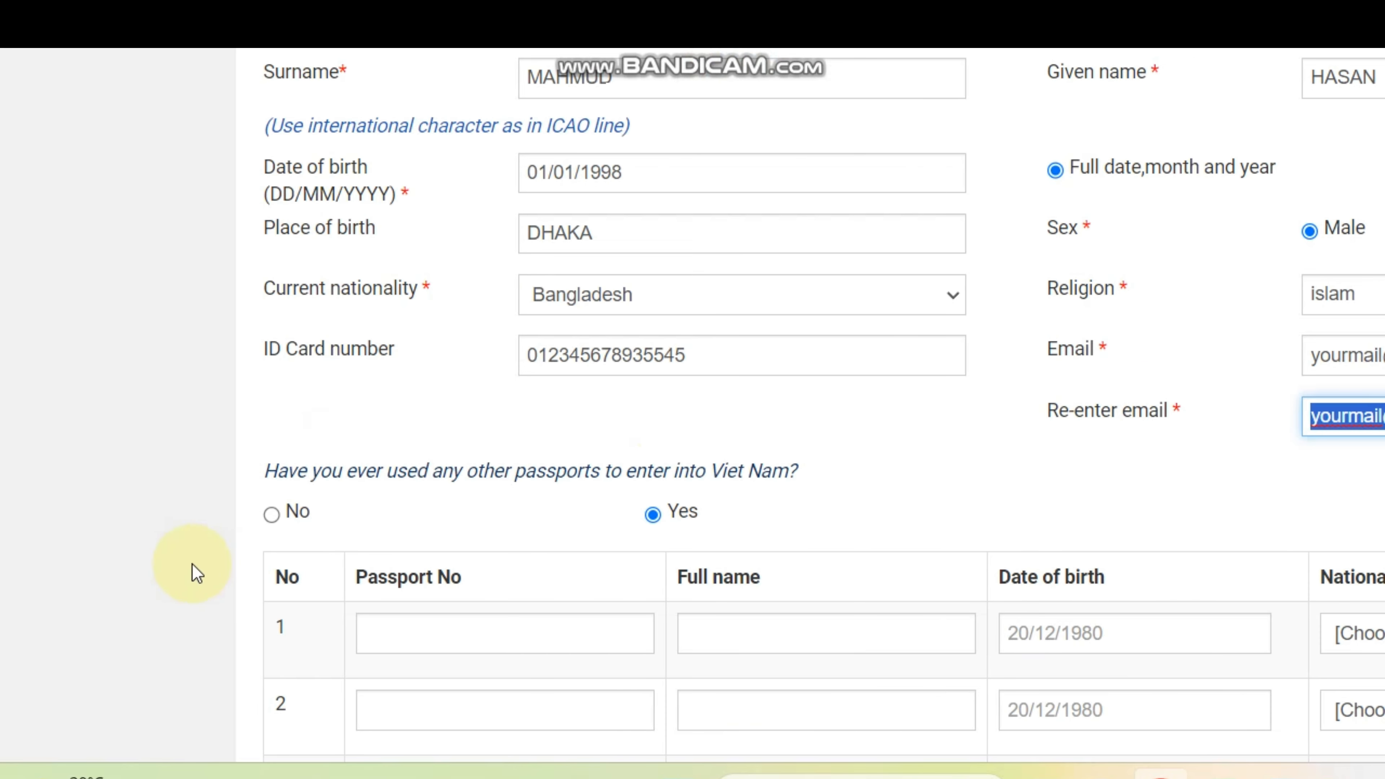
scroll(324, 445, down, 3)
click(271, 244)
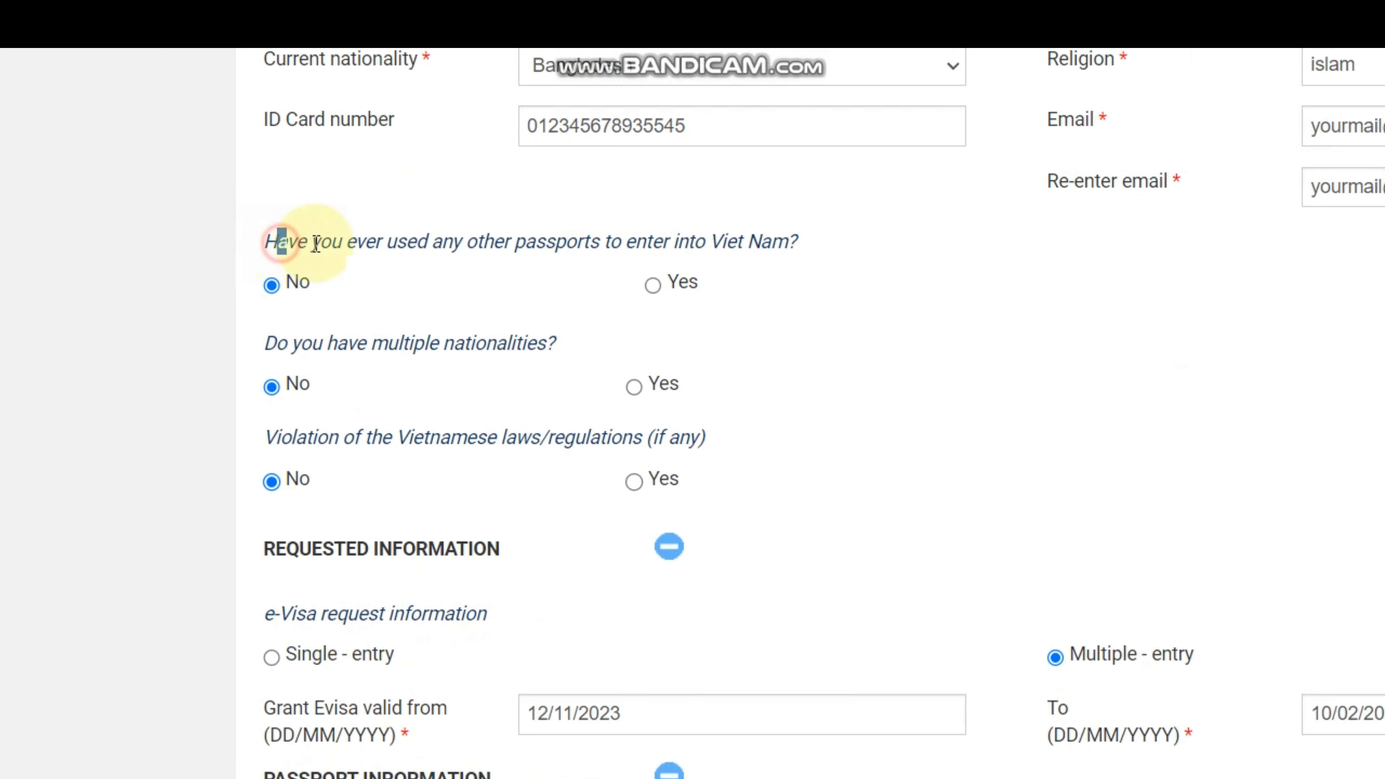
drag(279, 243, 793, 251)
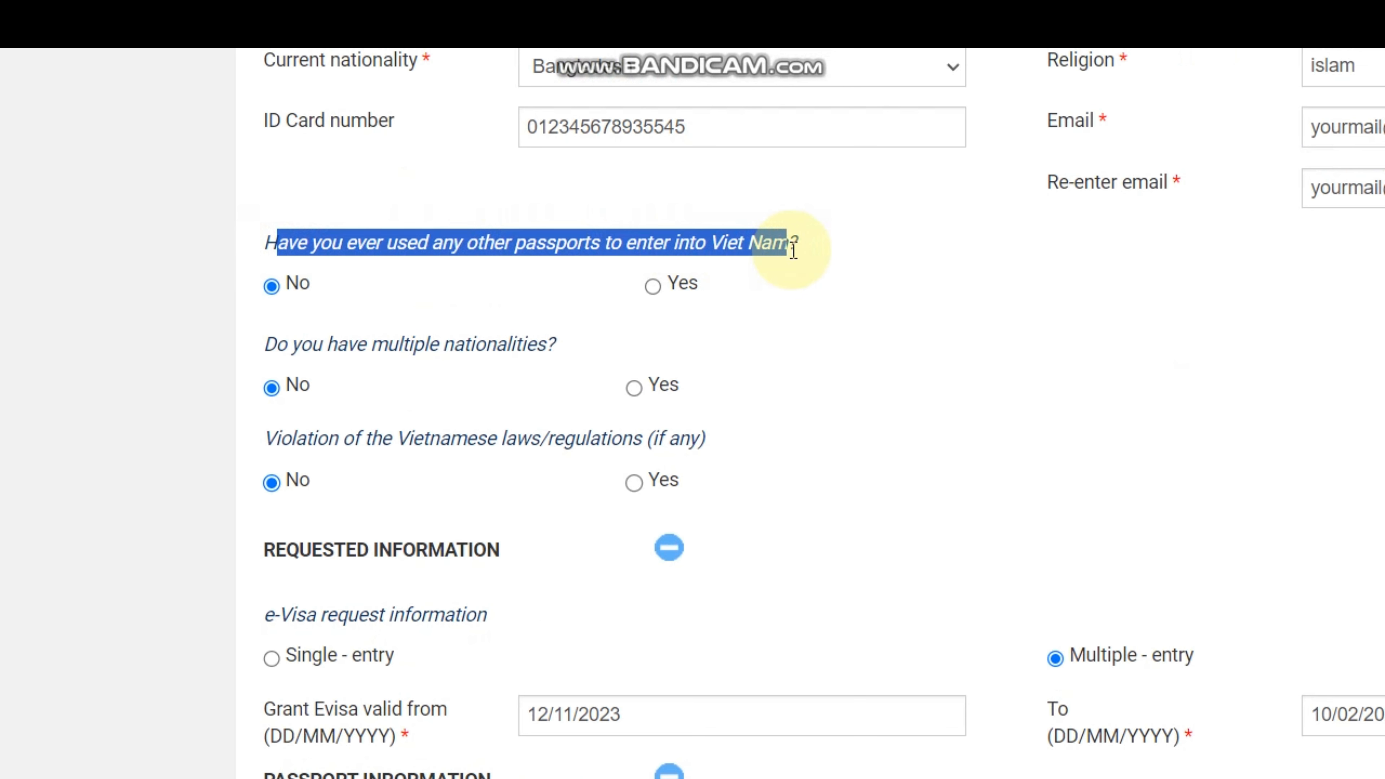
click(674, 292)
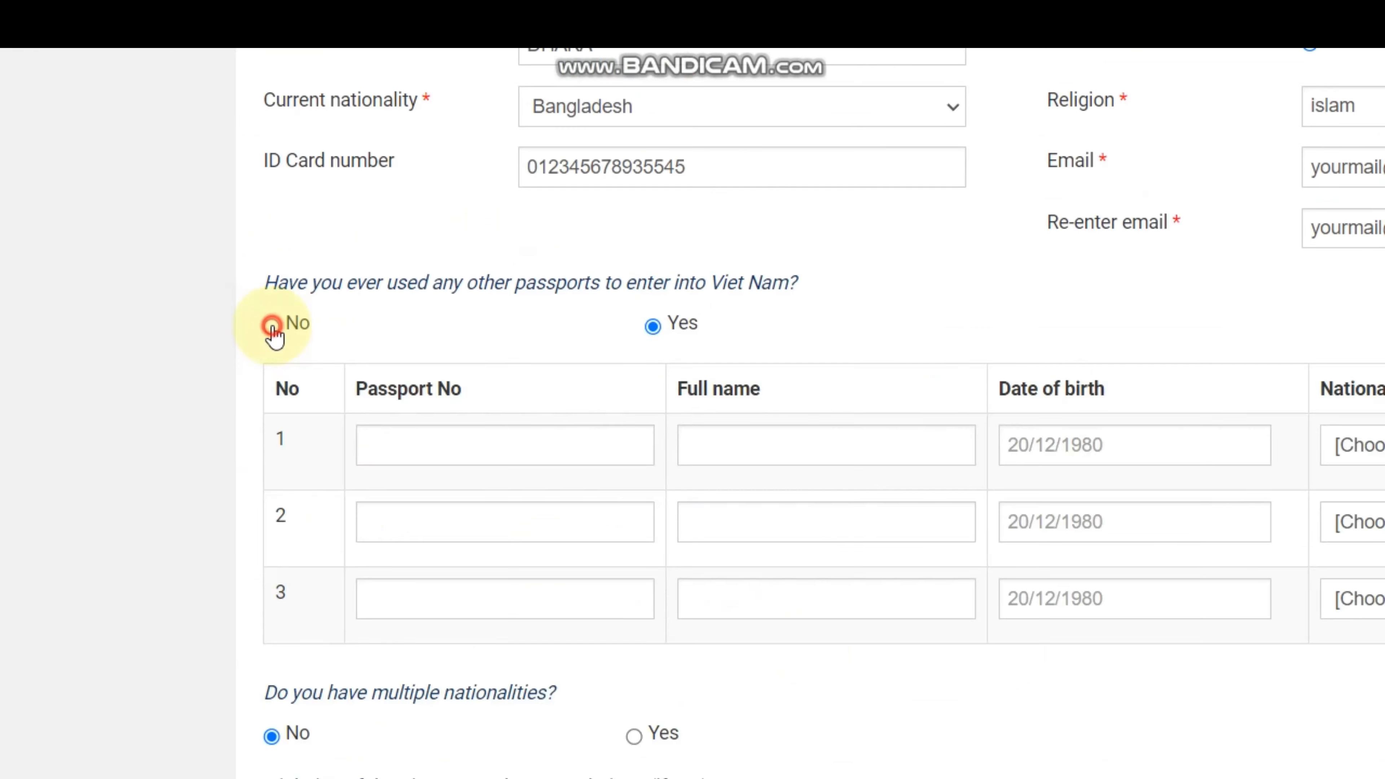
click(271, 327)
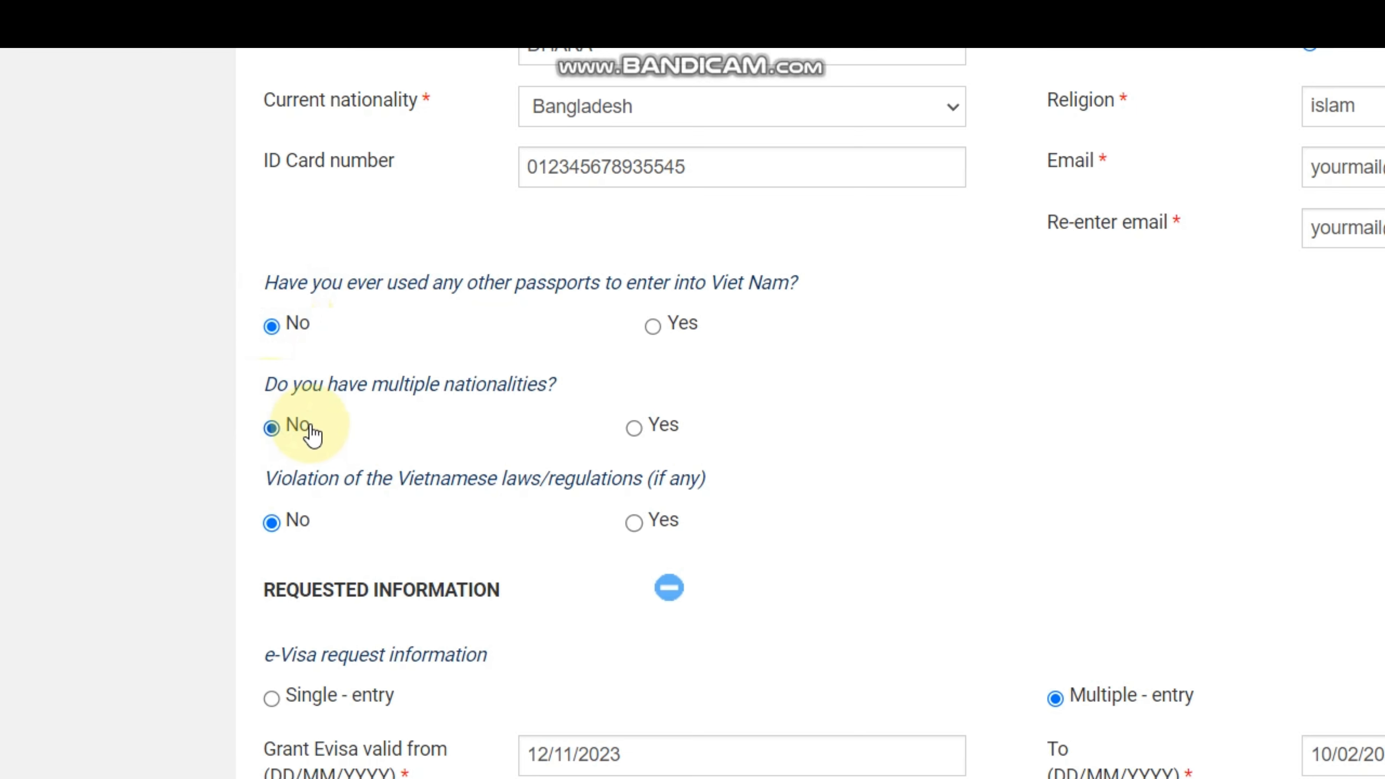
Try the Yes answers for multiple nationalities and violation of Vietnamese laws, and return both to No
drag(264, 384, 564, 384)
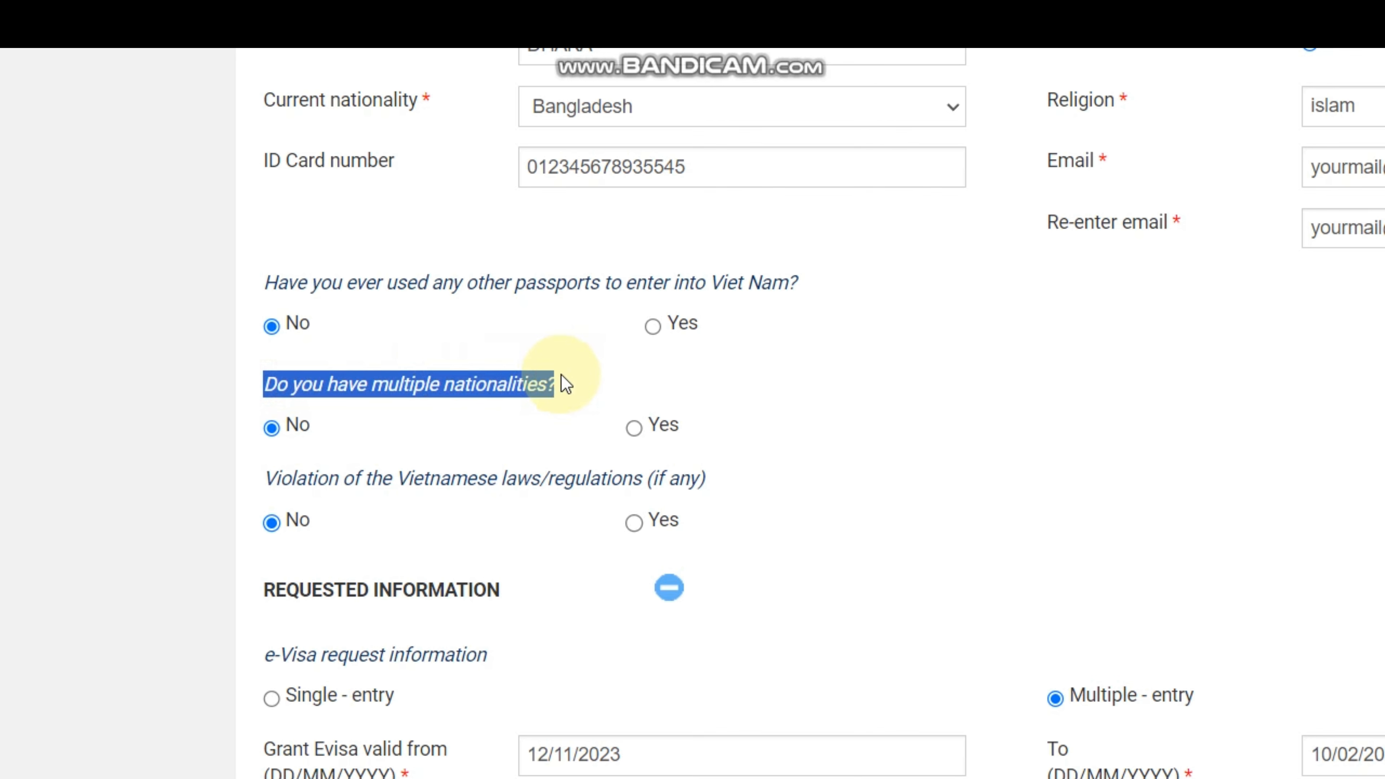
click(633, 428)
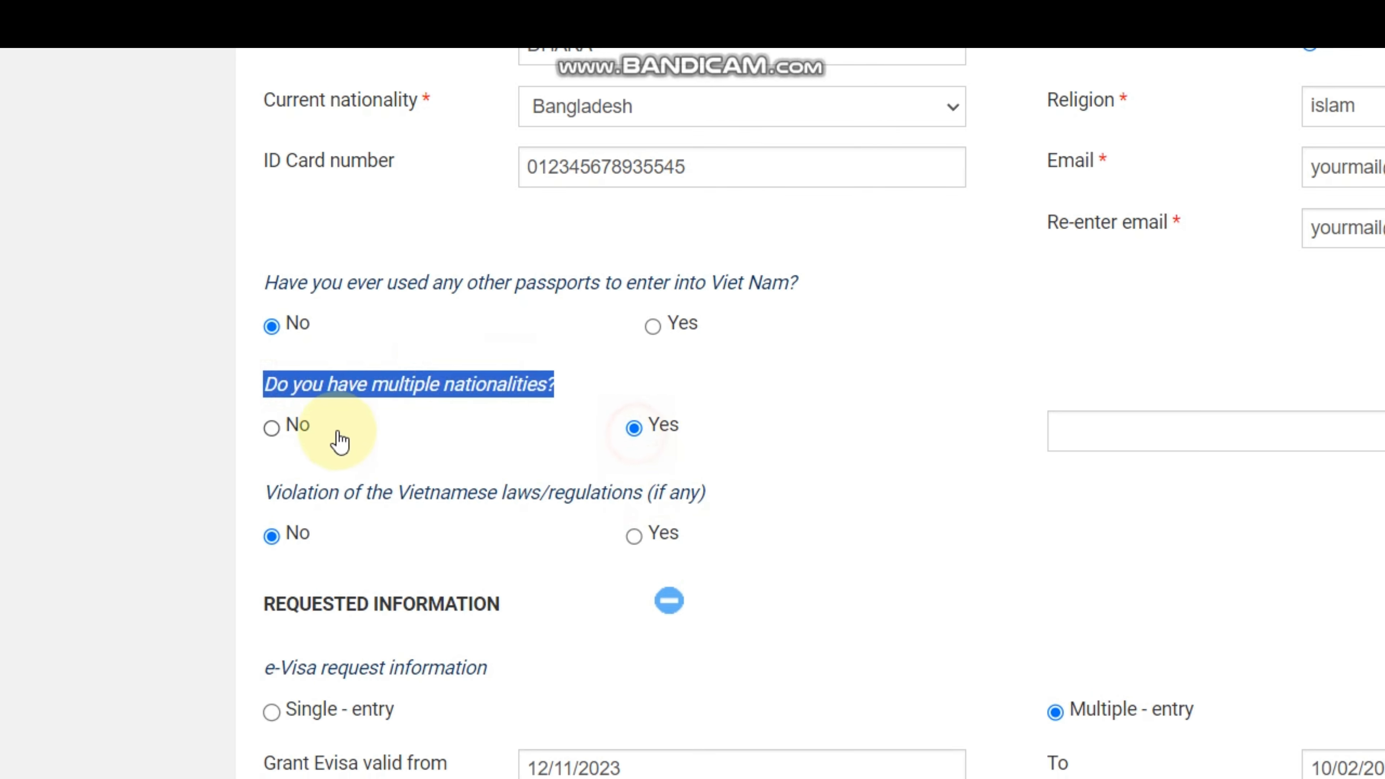
click(288, 428)
scroll(284, 398, down, 2)
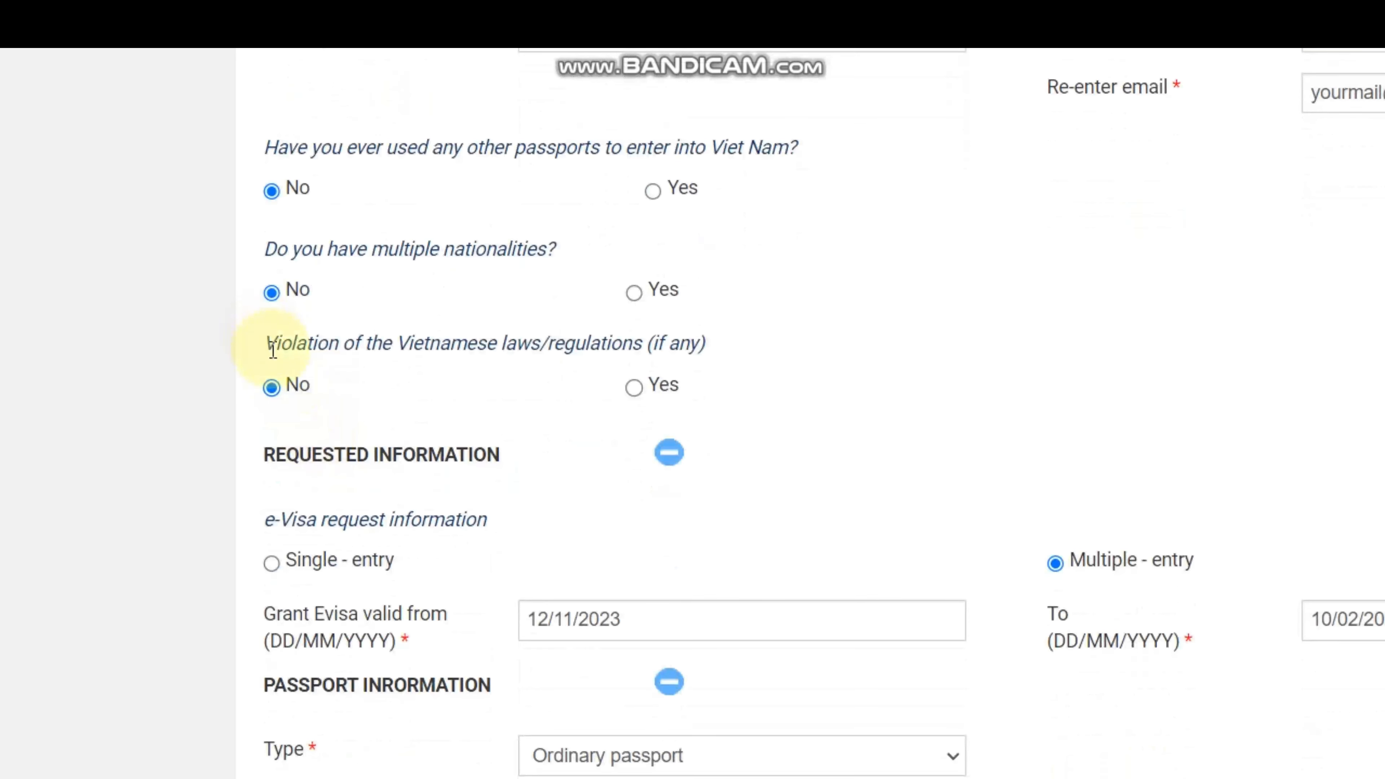
drag(273, 350, 656, 353)
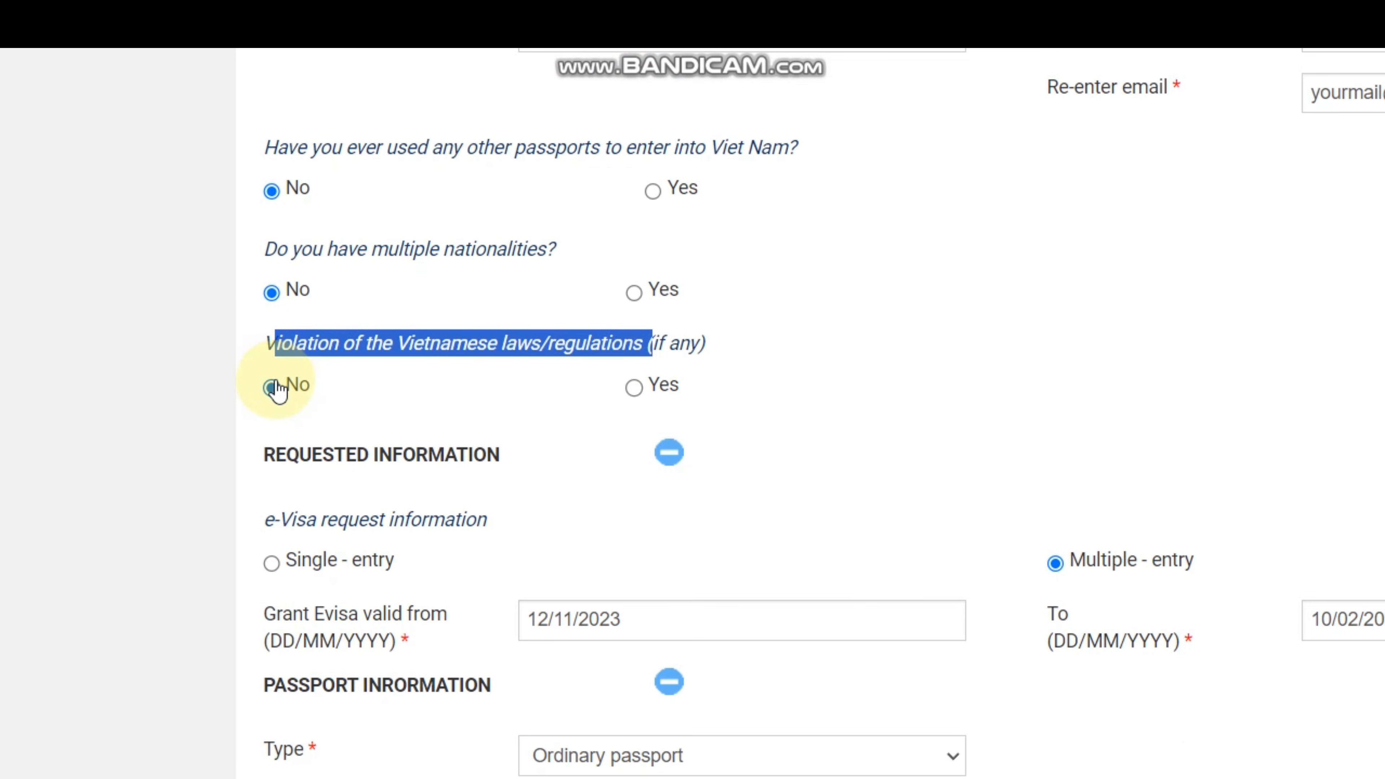
click(632, 389)
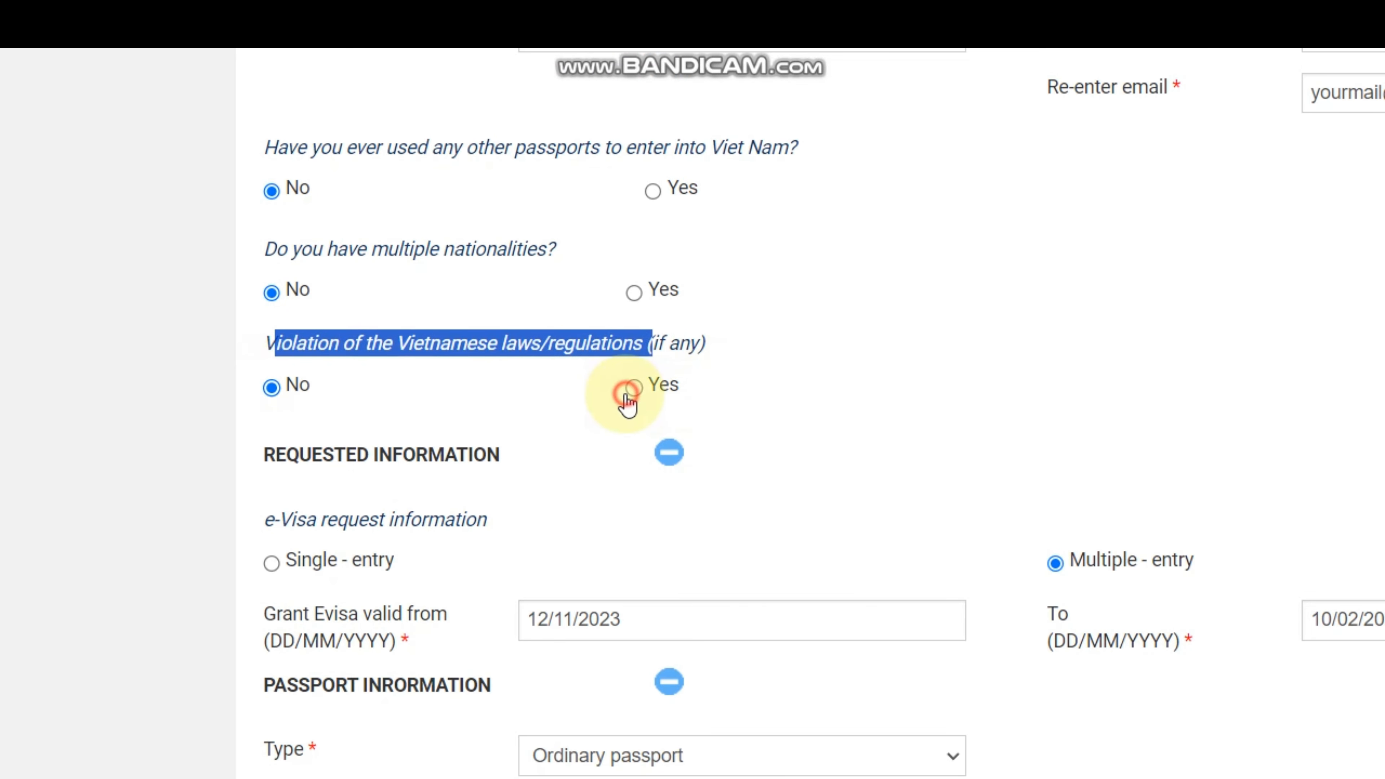
click(299, 403)
Compare the single-entry and multiple-entry options and set the e-Visa request to Single-entry
scroll(409, 338, down, 7)
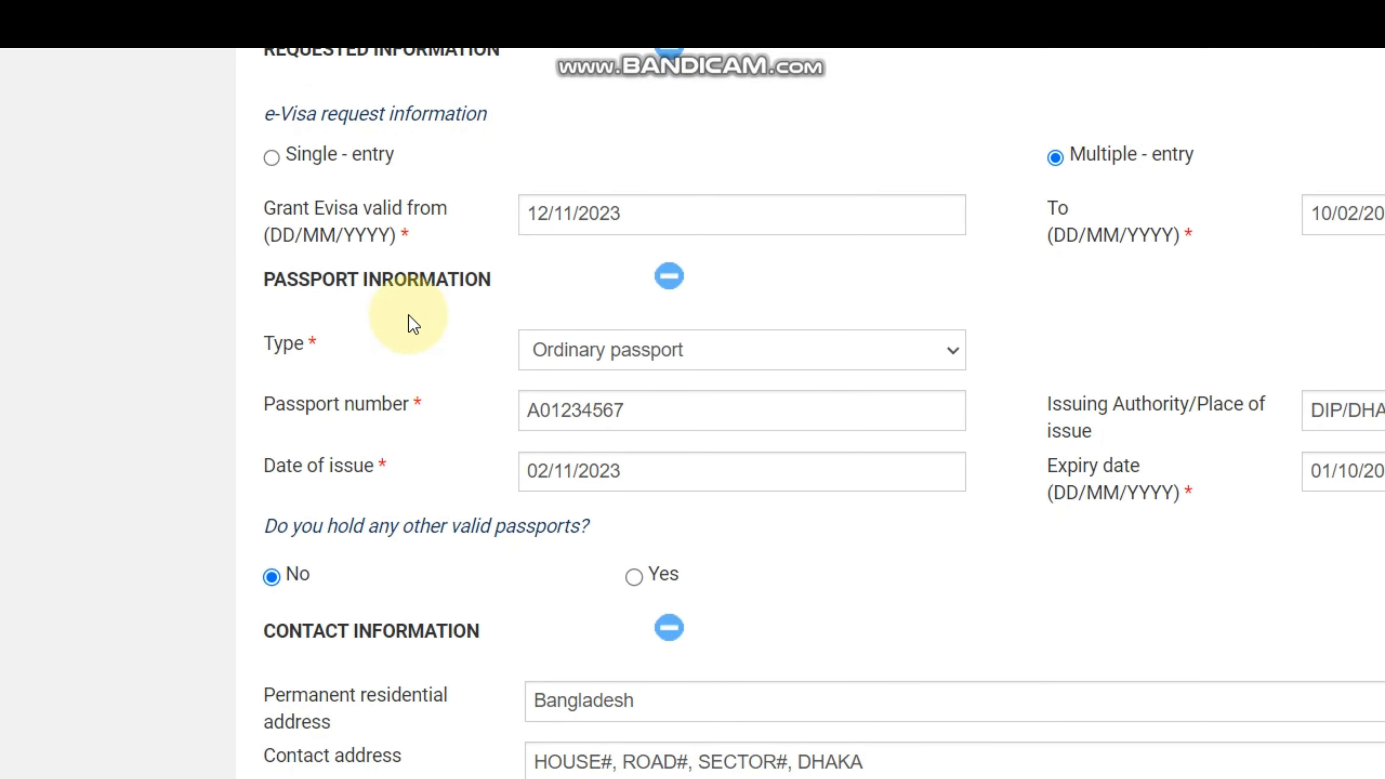
scroll(436, 279, up, 2)
scroll(436, 279, up, 1)
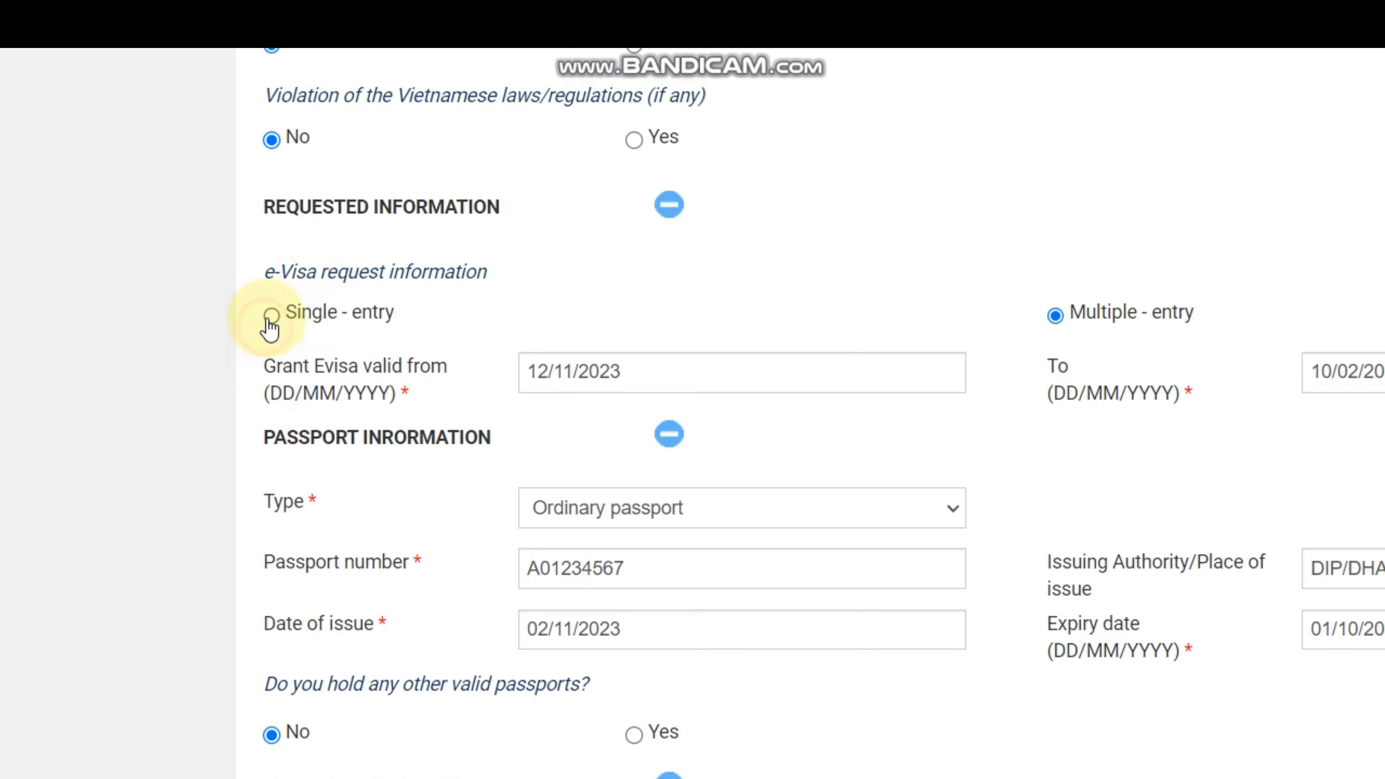
click(271, 315)
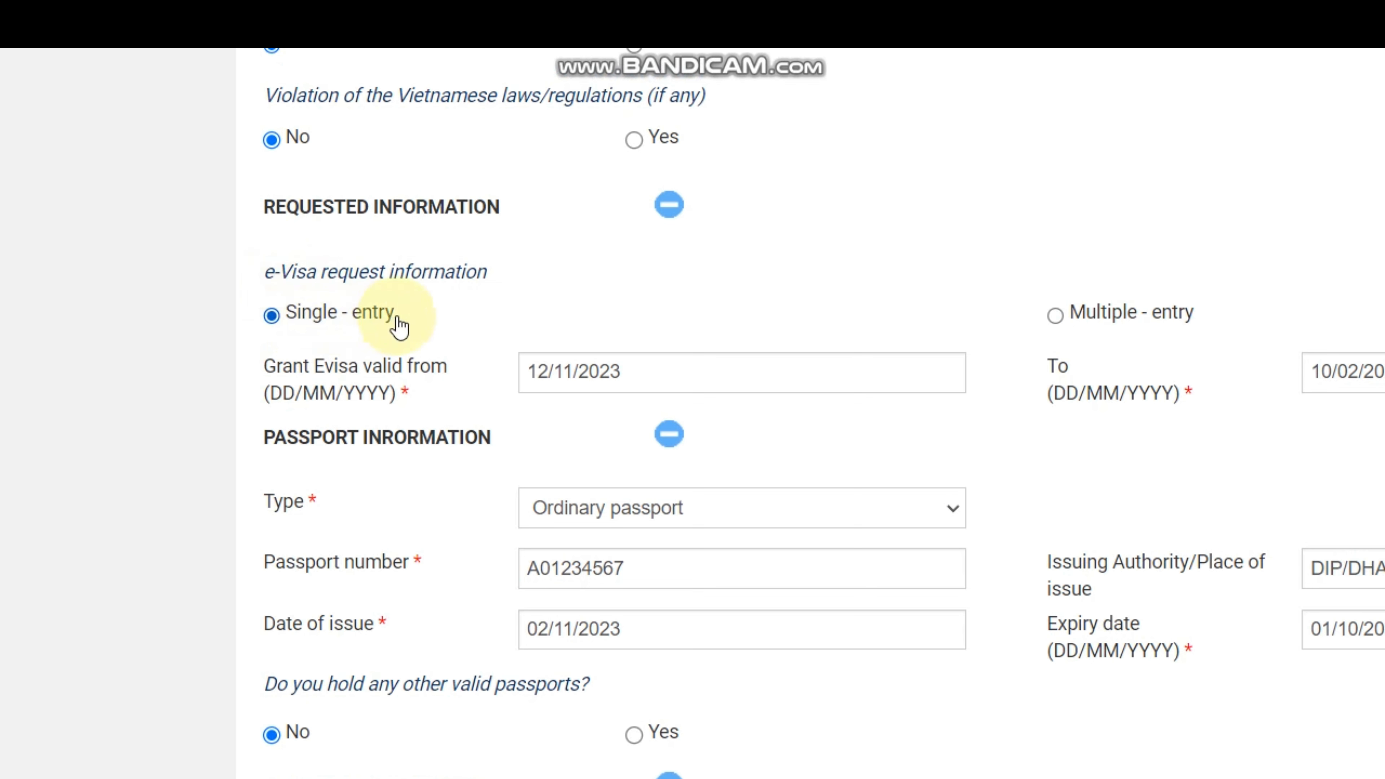
drag(400, 326, 296, 333)
scroll(1009, 327, right, 1)
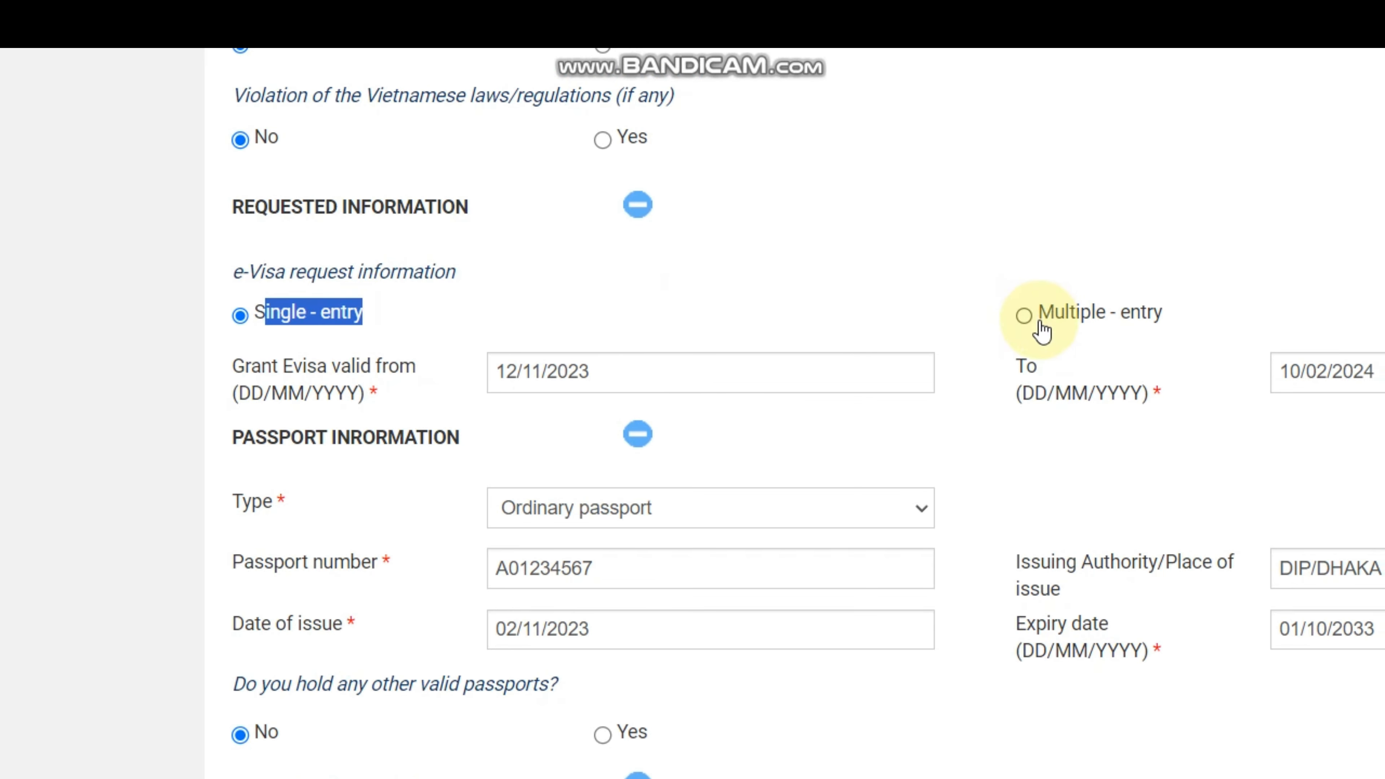
scroll(1038, 323, right, 2)
click(1039, 322)
scroll(276, 326, left, 3)
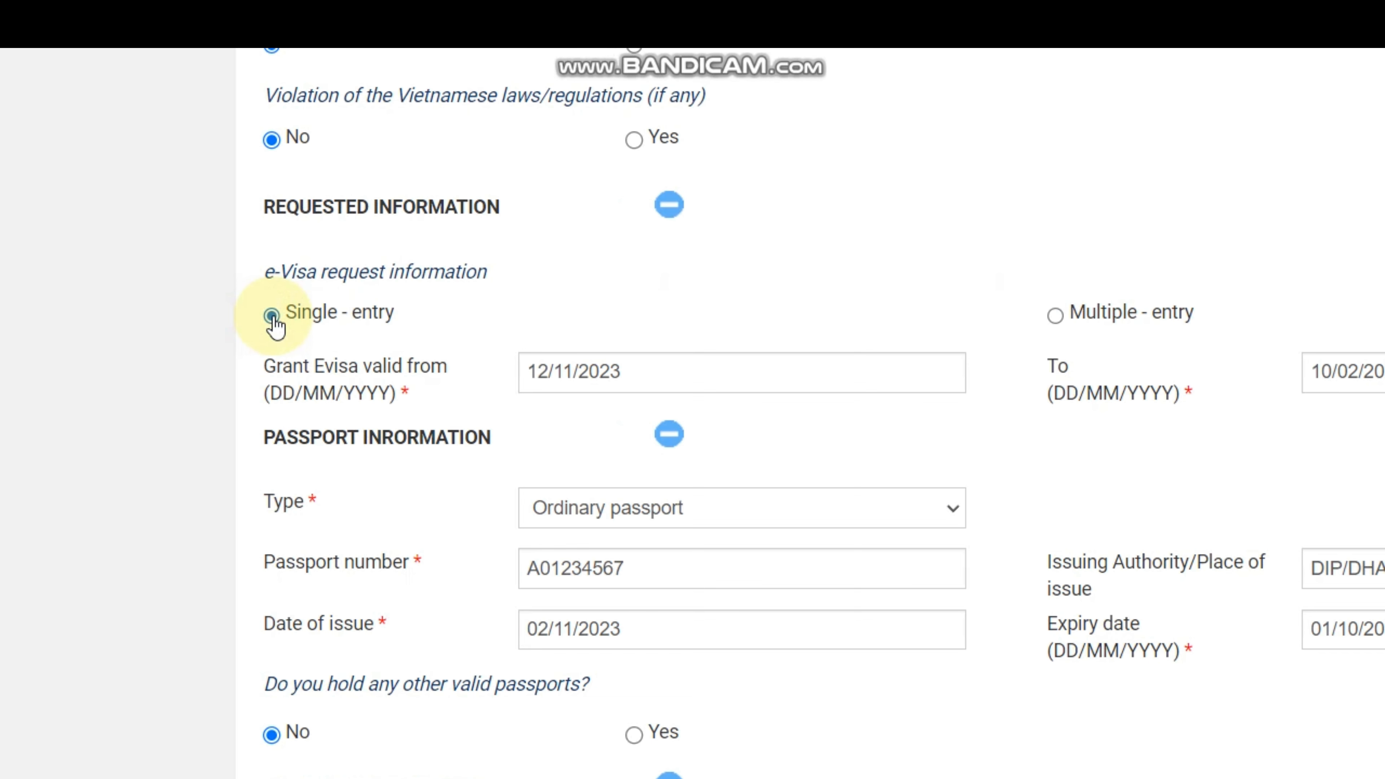
scroll(1014, 313, right, 7)
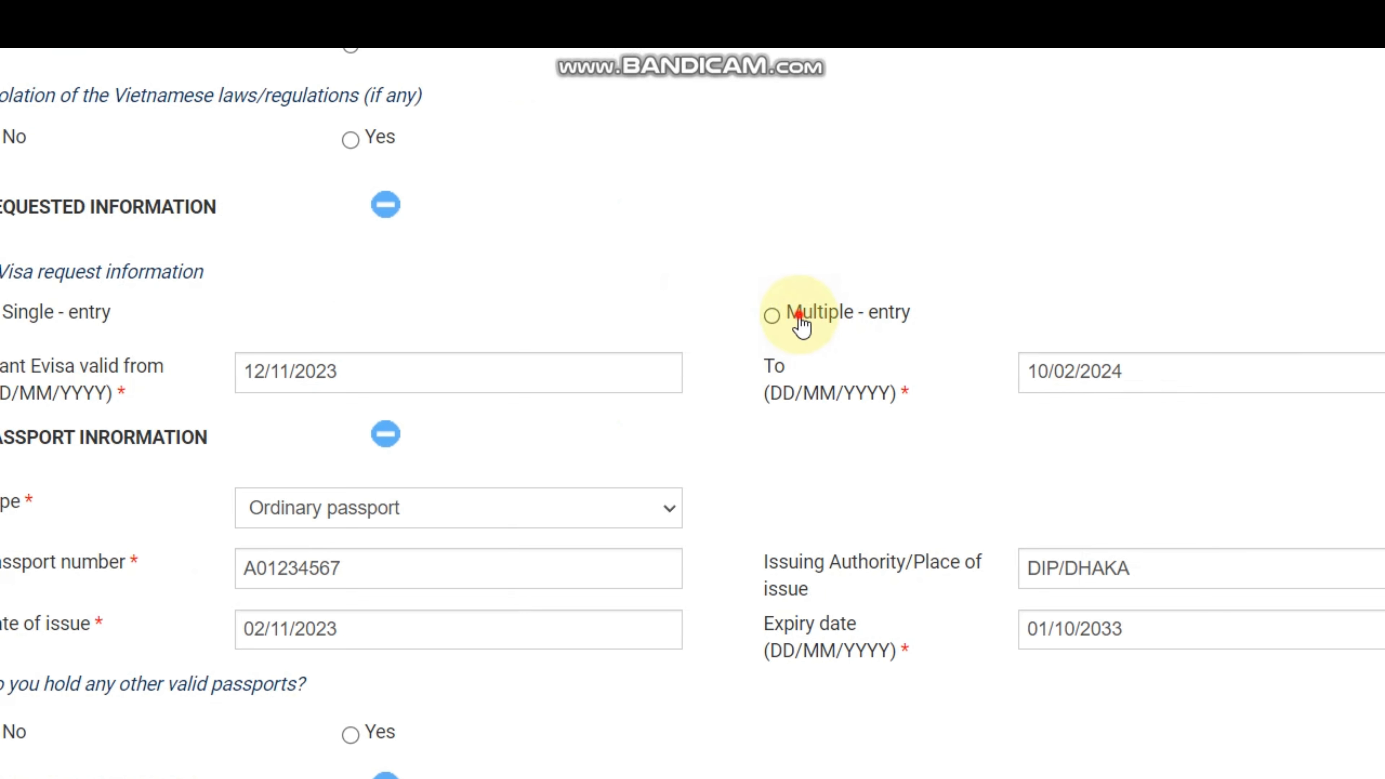
scroll(349, 302, left, 7)
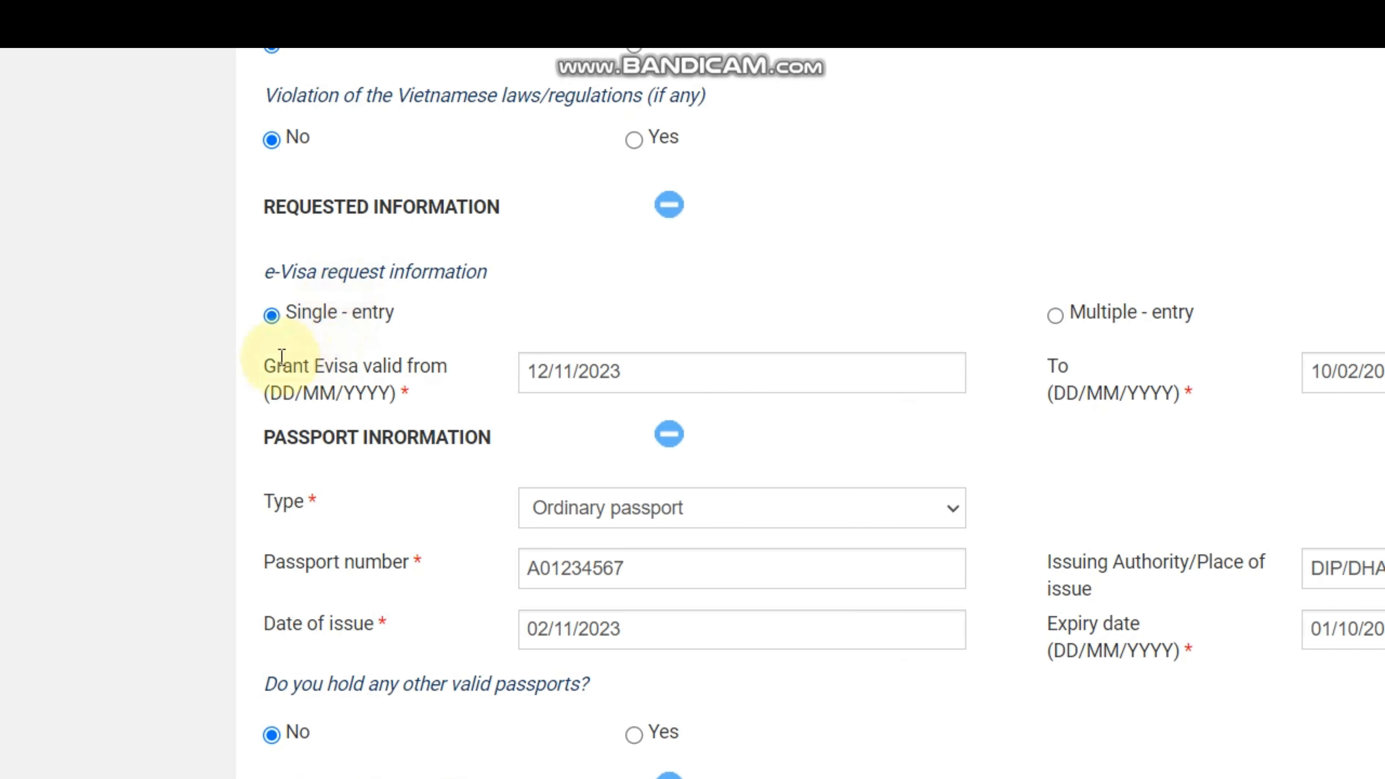
Examine the e-Visa validity date fields in the requested information section
drag(267, 366, 413, 365)
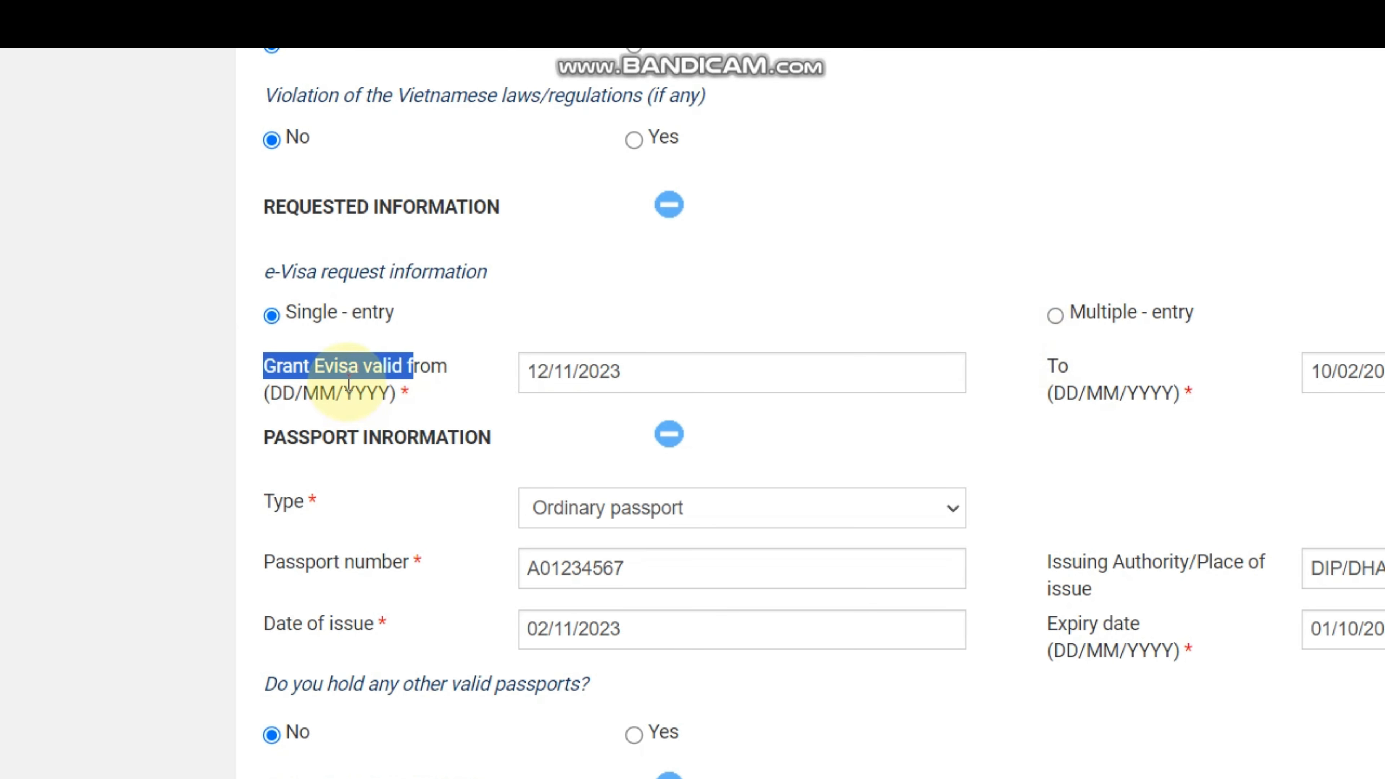
scroll(349, 397, down, 3)
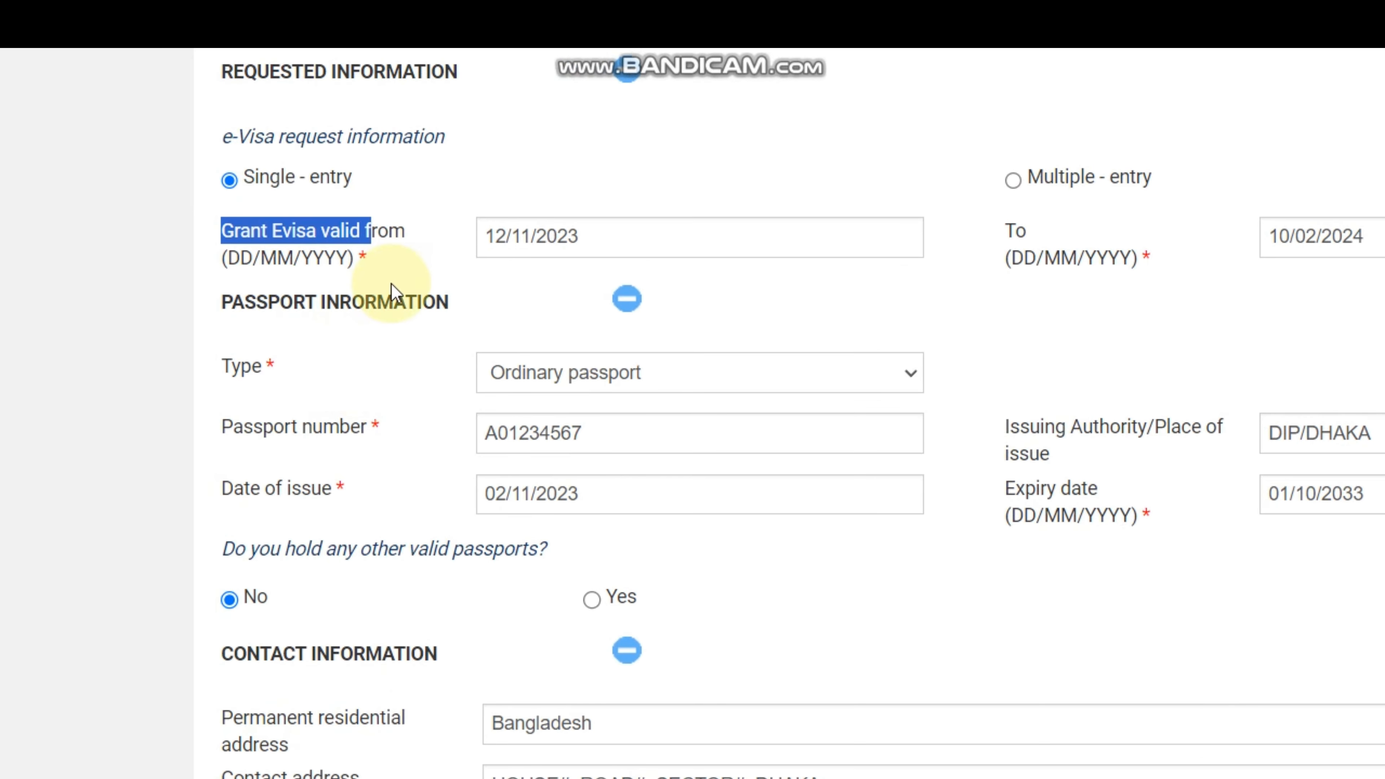
click(394, 287)
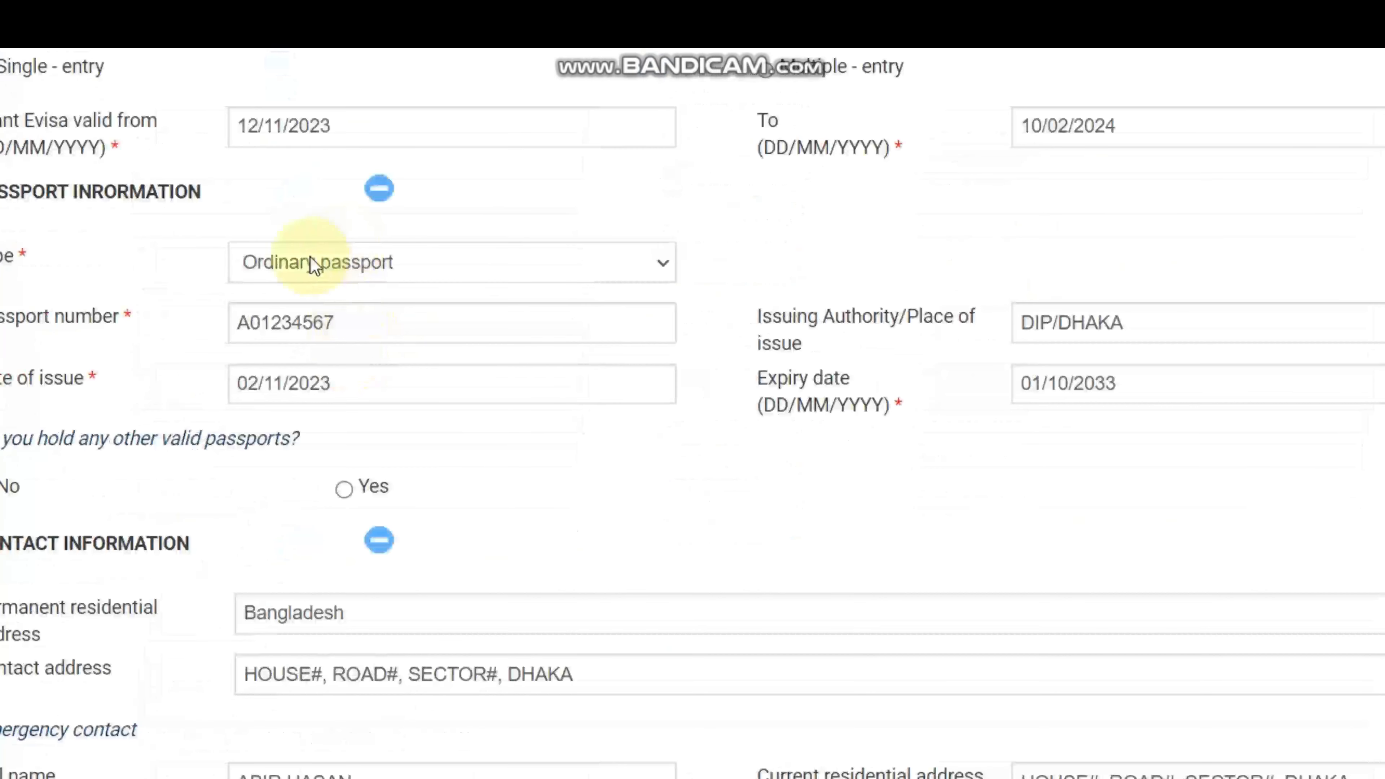
Select Ordinary passport as the passport type and review the passport number and date of issue fields
drag(272, 243, 472, 239)
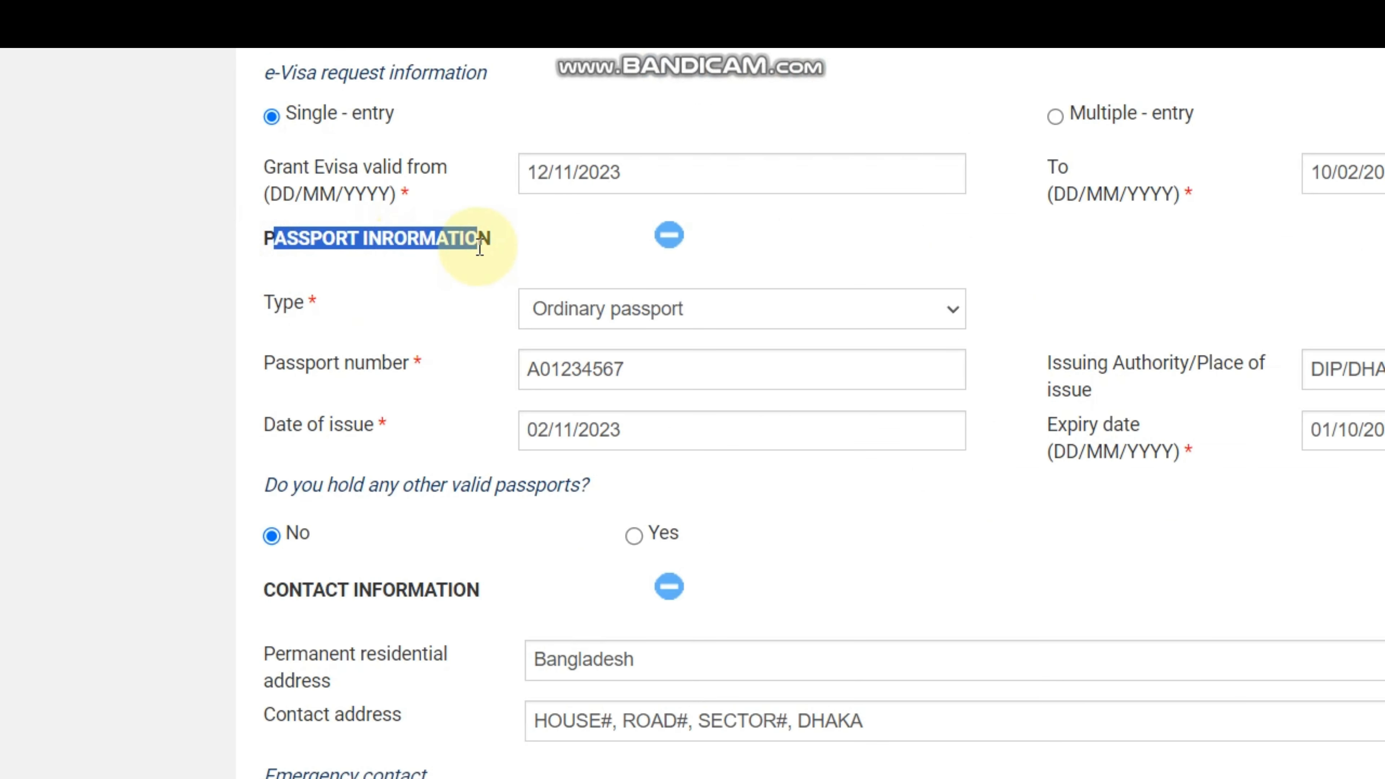
click(695, 315)
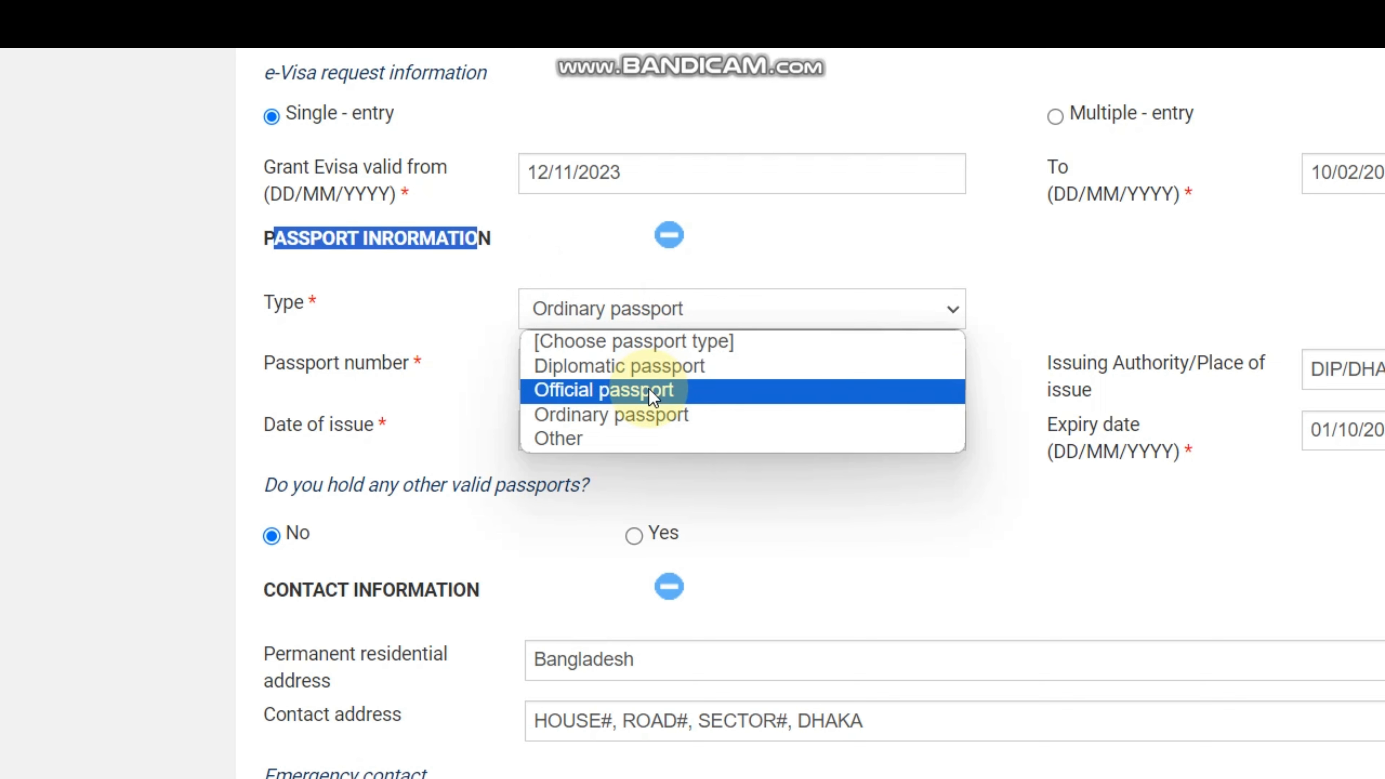
click(649, 417)
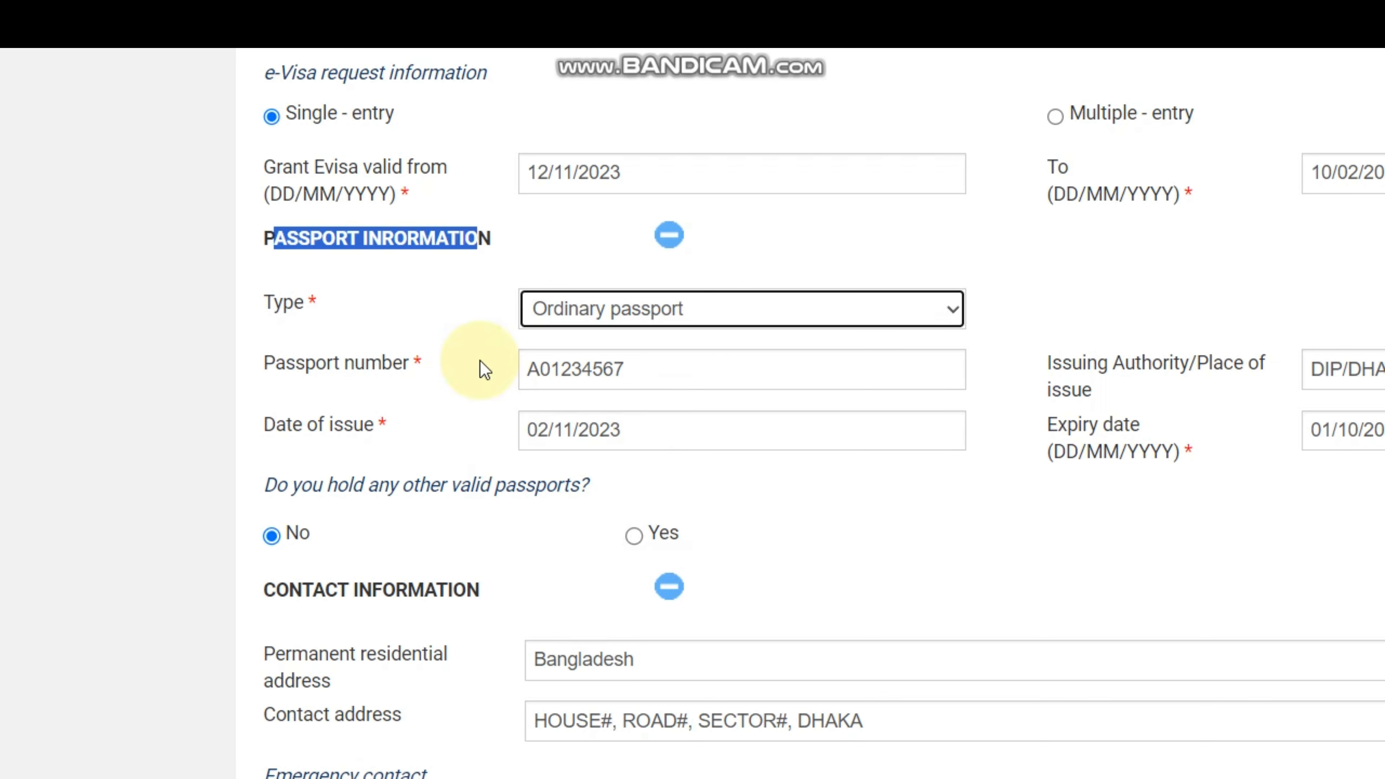
click(465, 298)
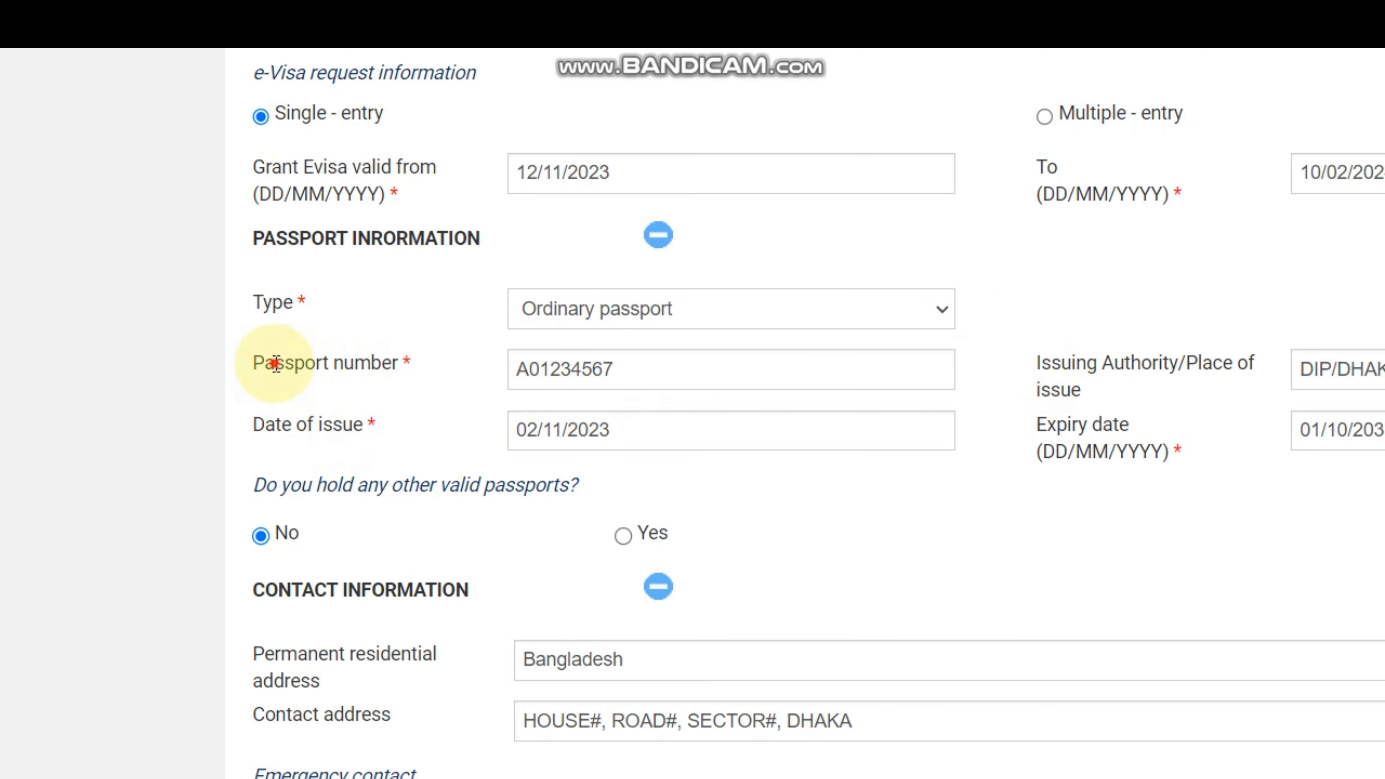
drag(275, 363, 459, 371)
click(654, 368)
double_click(521, 370)
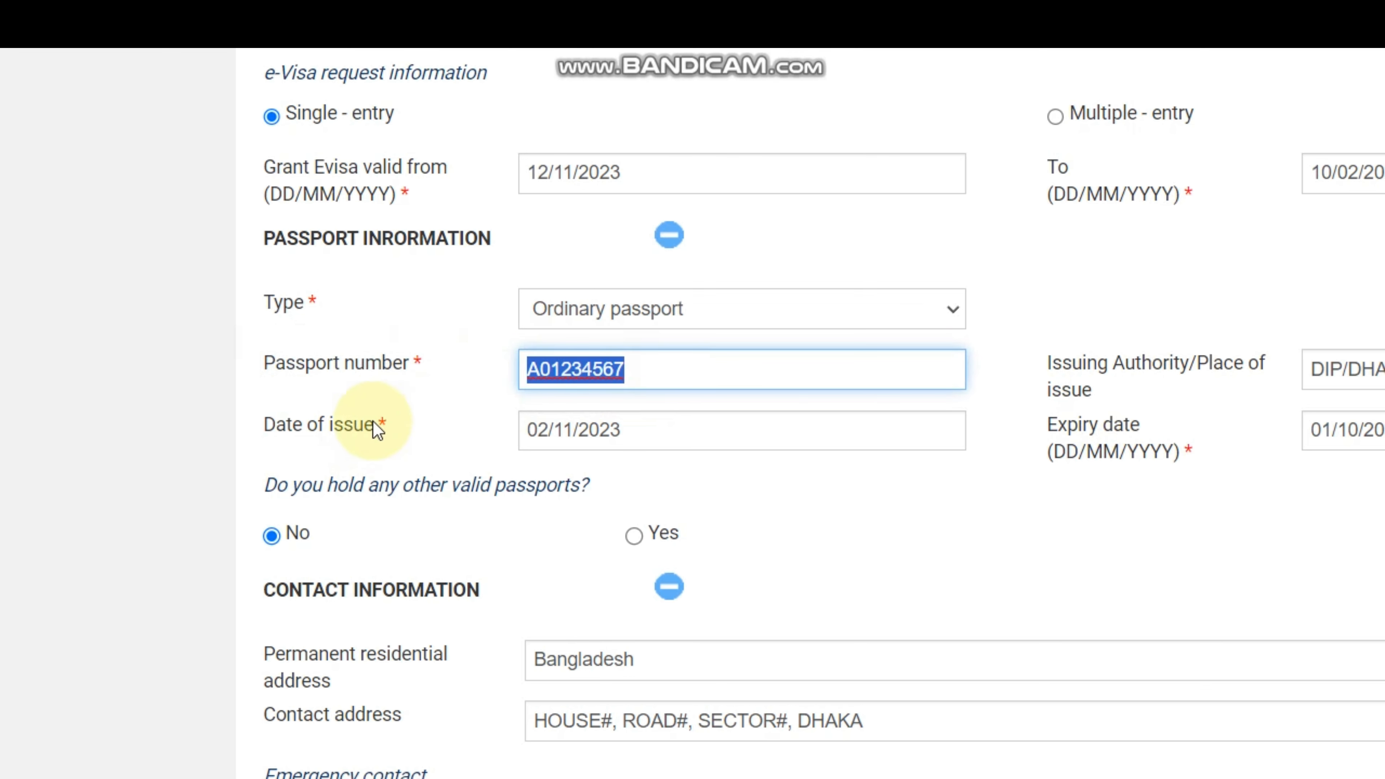
drag(275, 424, 353, 425)
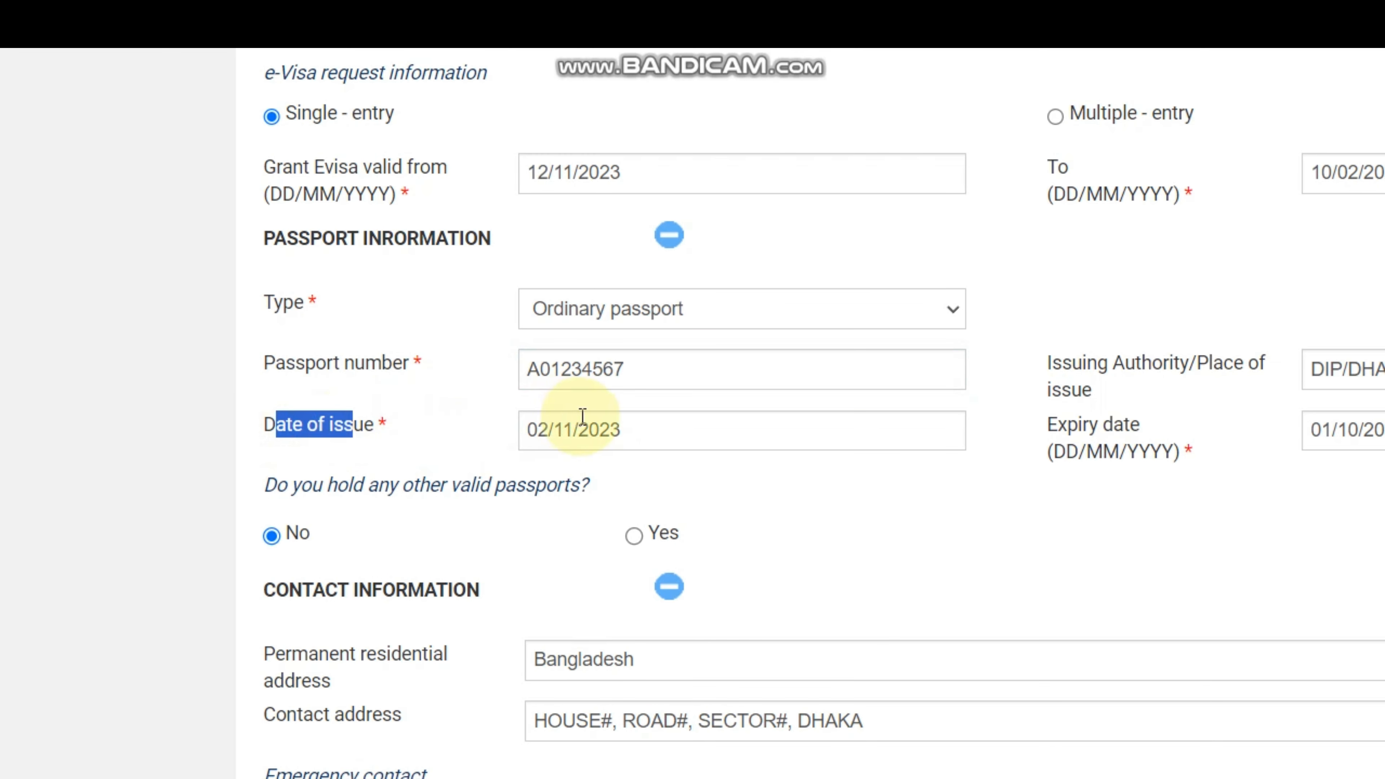
click(735, 494)
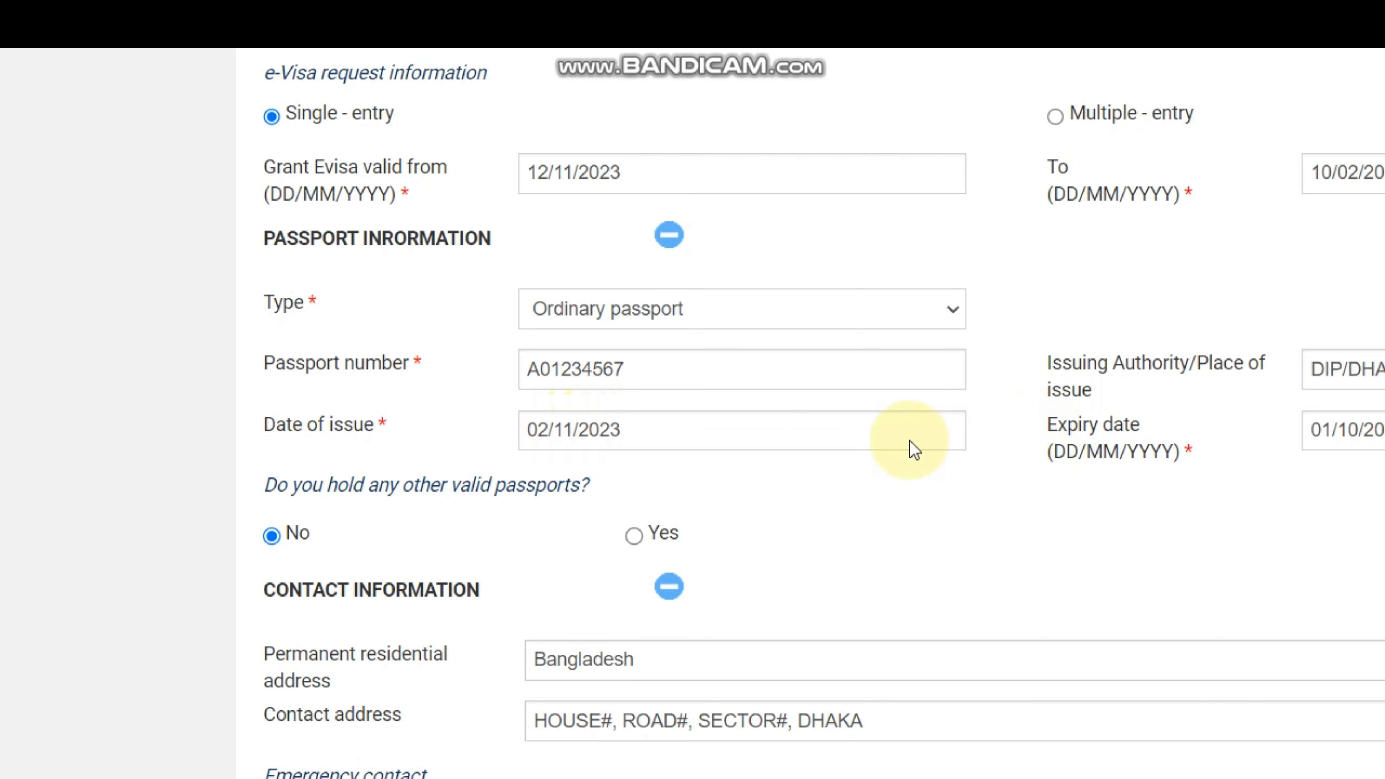
Try the Yes answer for holding other valid passports and return it to No
scroll(261, 352, down, 3)
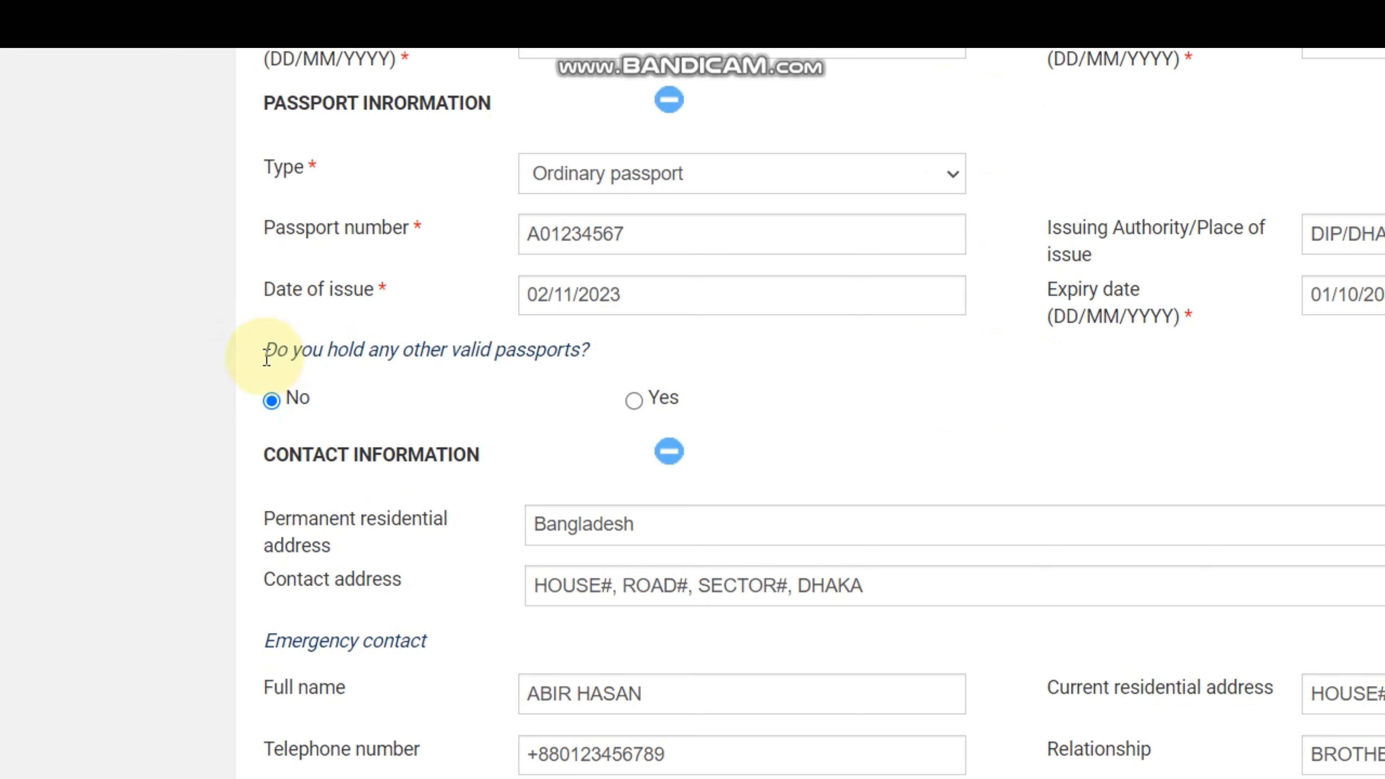
mouse_move(266, 358)
mouse_down()
mouse_move(454, 377)
mouse_move(618, 365)
mouse_move(458, 349)
mouse_move(261, 360)
mouse_up()
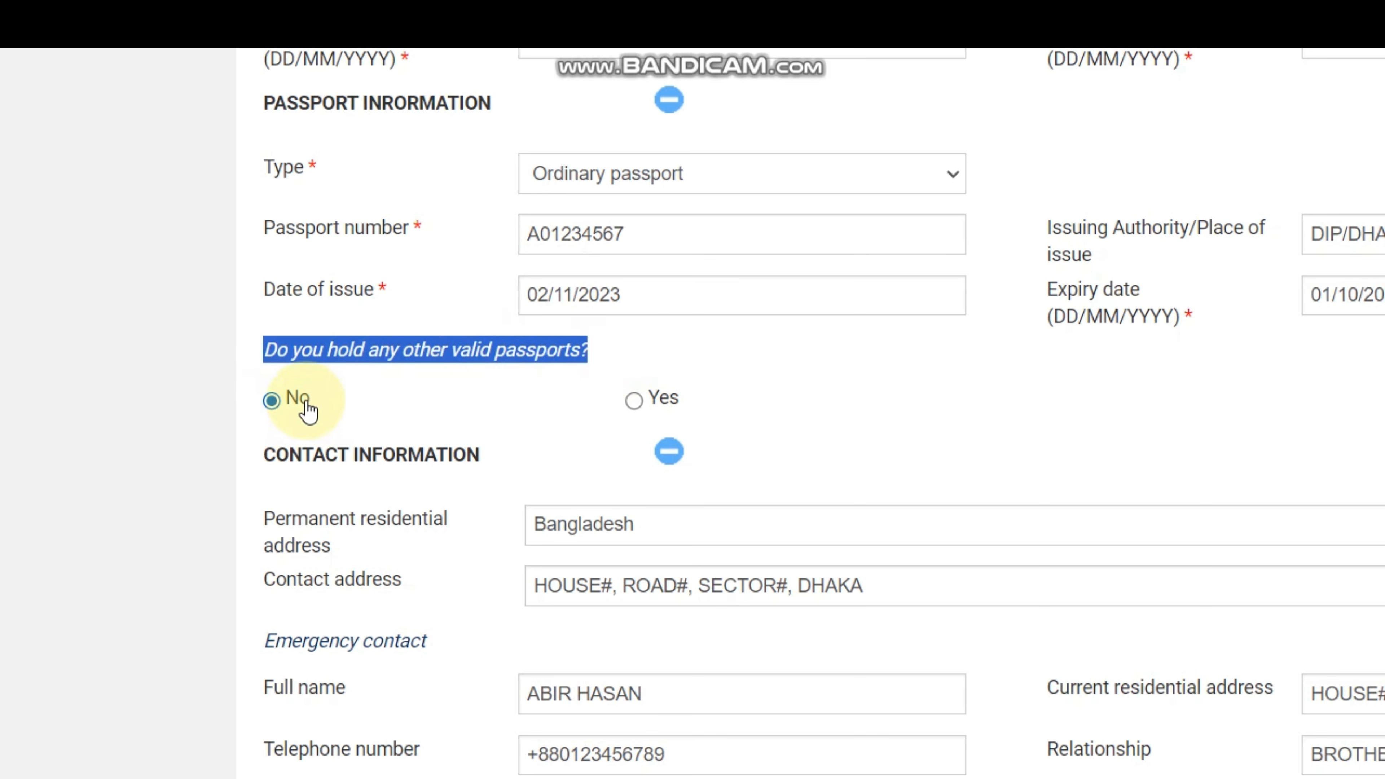
click(622, 408)
click(633, 403)
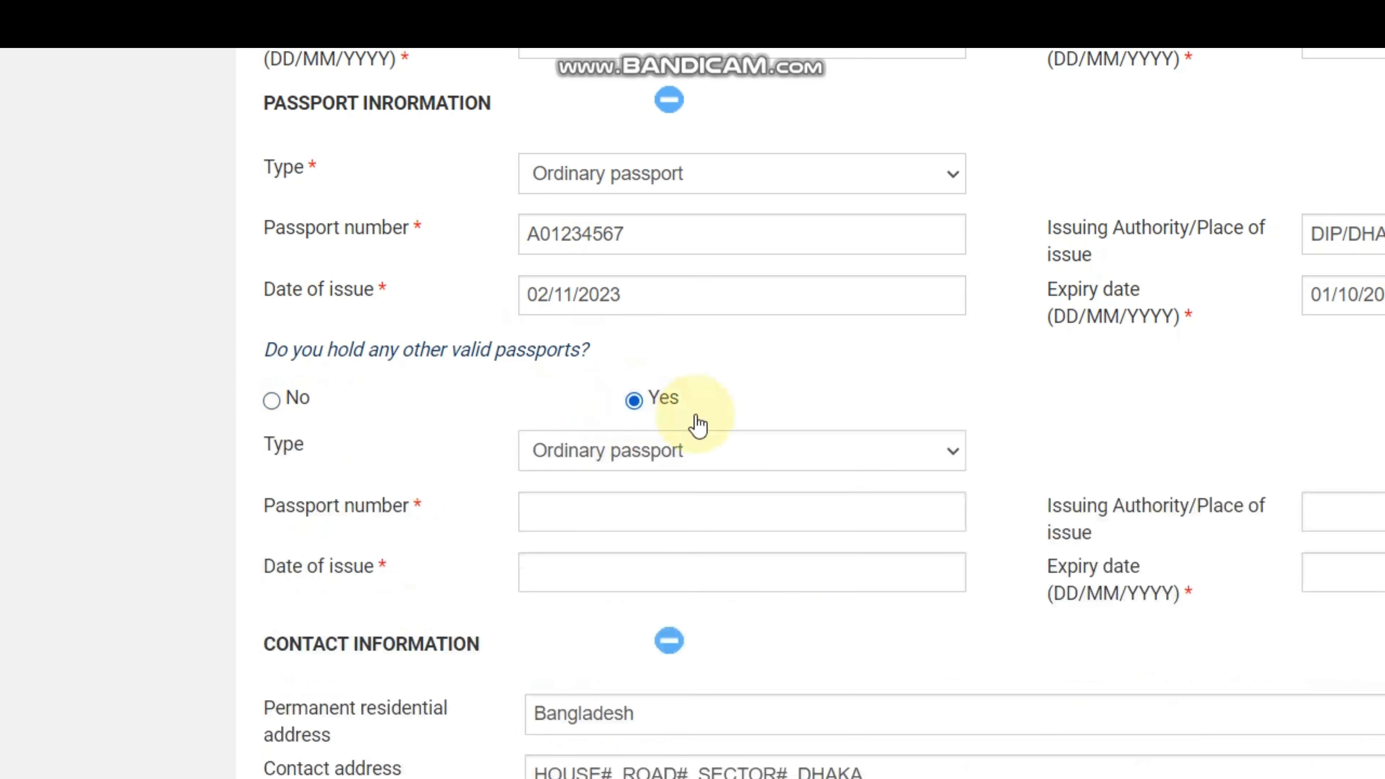
click(279, 406)
Replace the permanent residential address with a copy of the contact address in the contact information section
scroll(210, 346, down, 2)
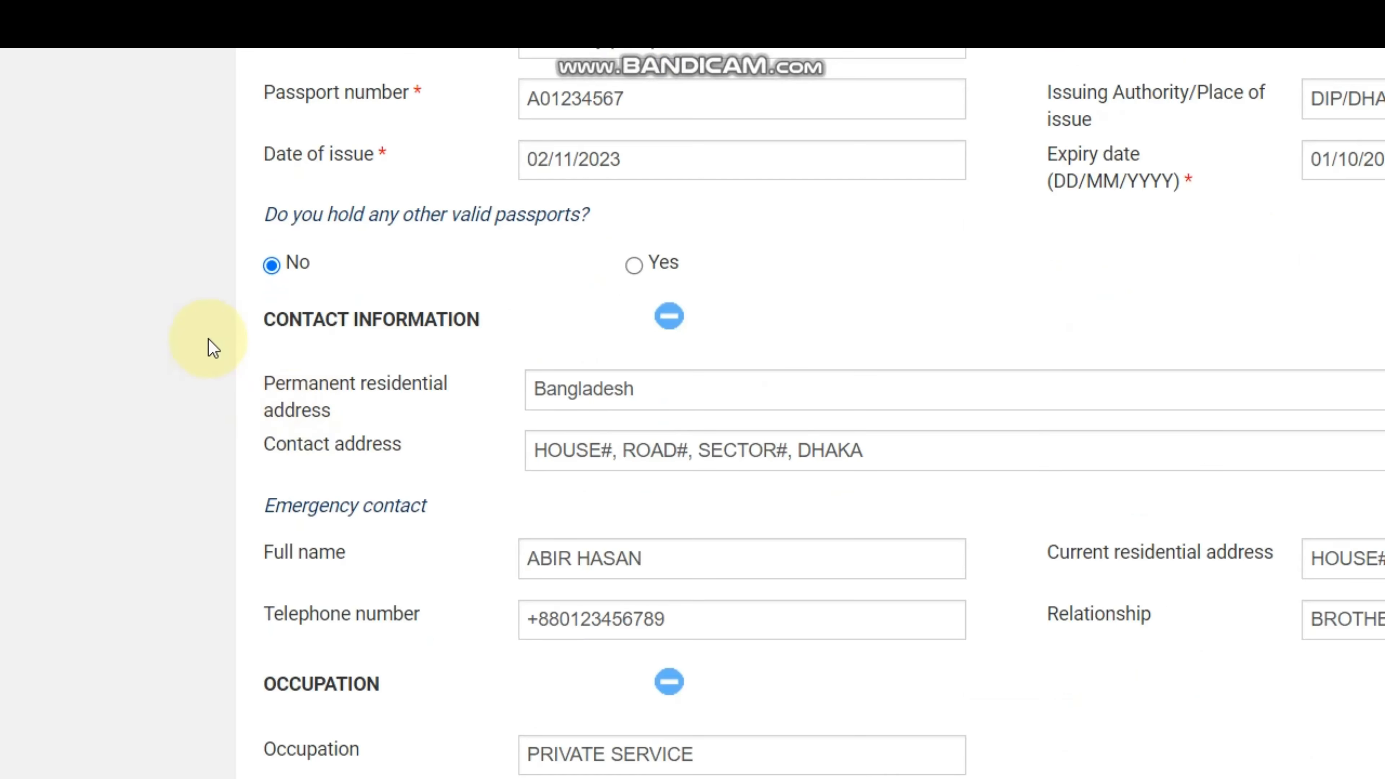
click(261, 314)
drag(261, 314, 481, 325)
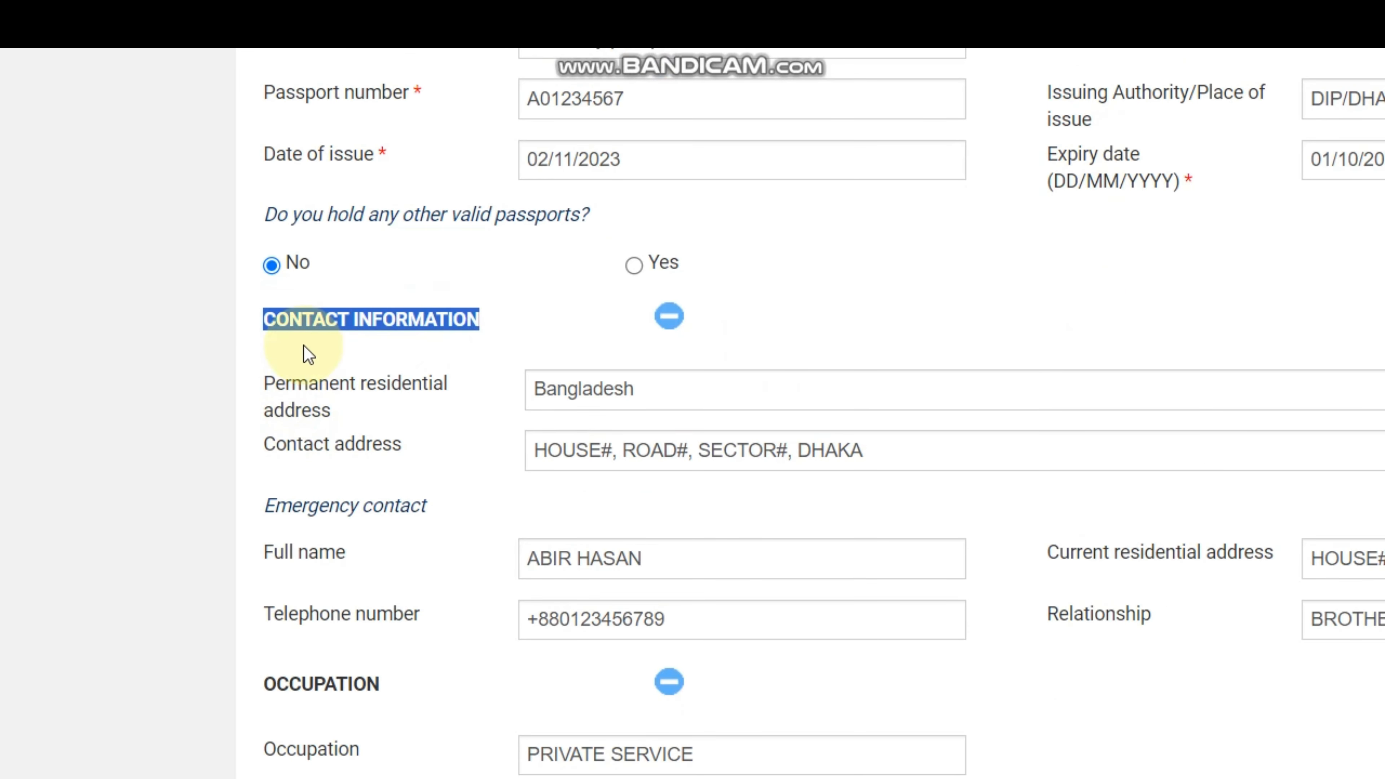
drag(265, 376, 364, 421)
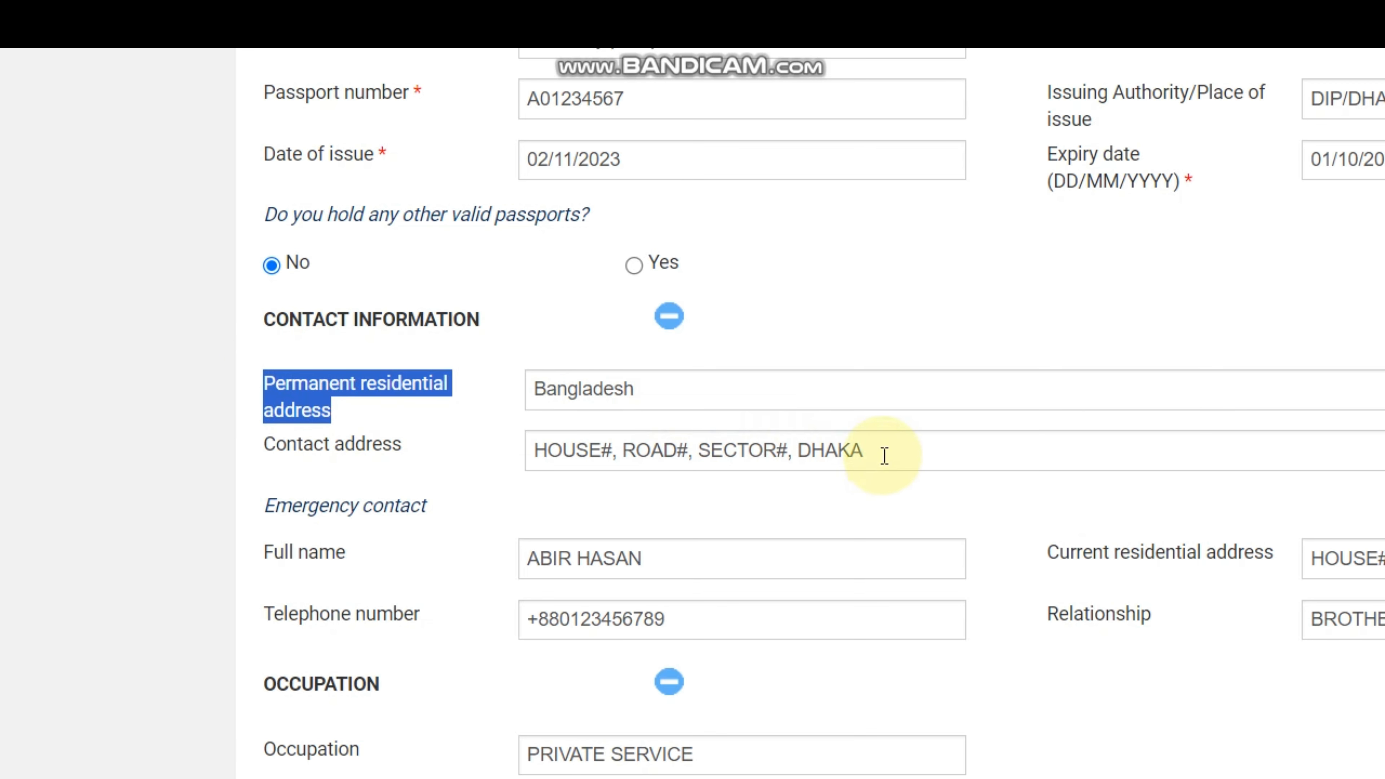
drag(881, 455, 473, 457)
key(ctrl+c)
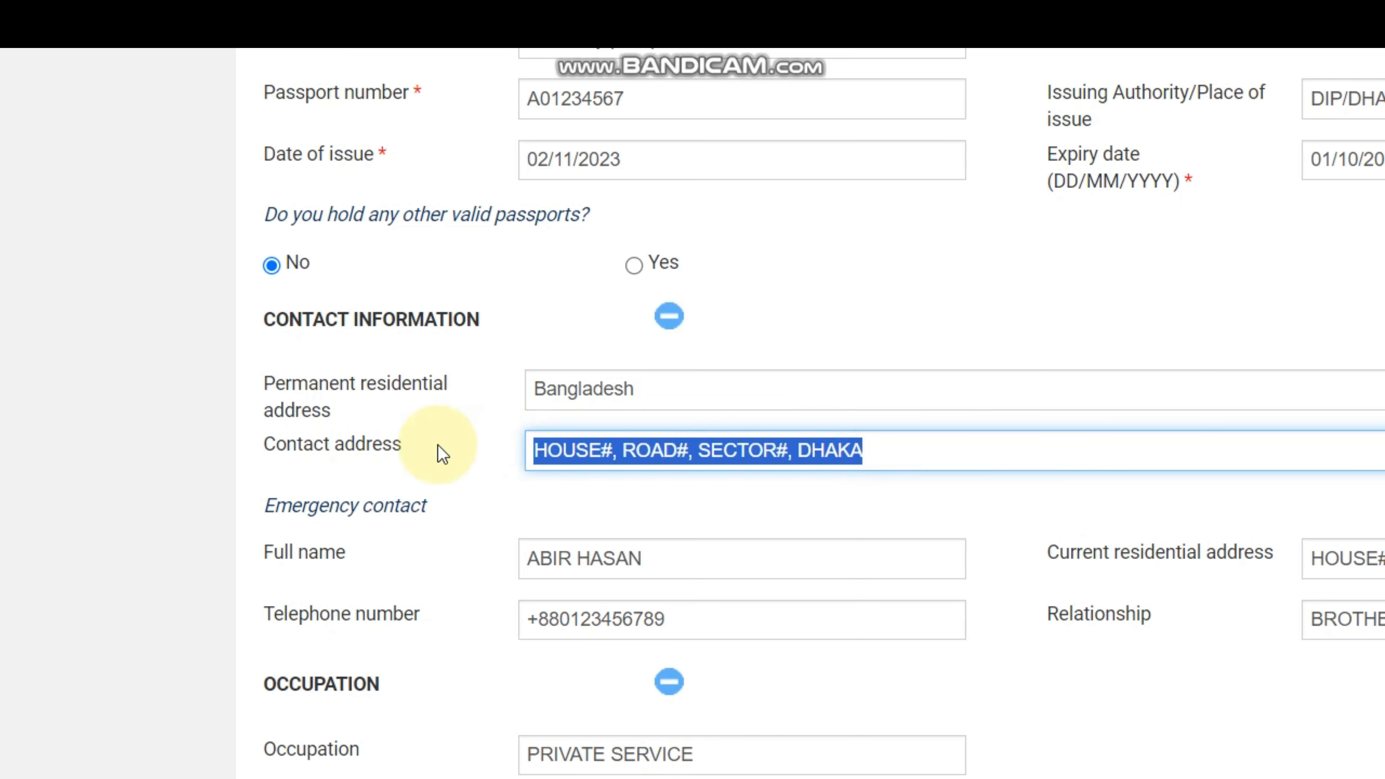
drag(657, 389, 447, 391)
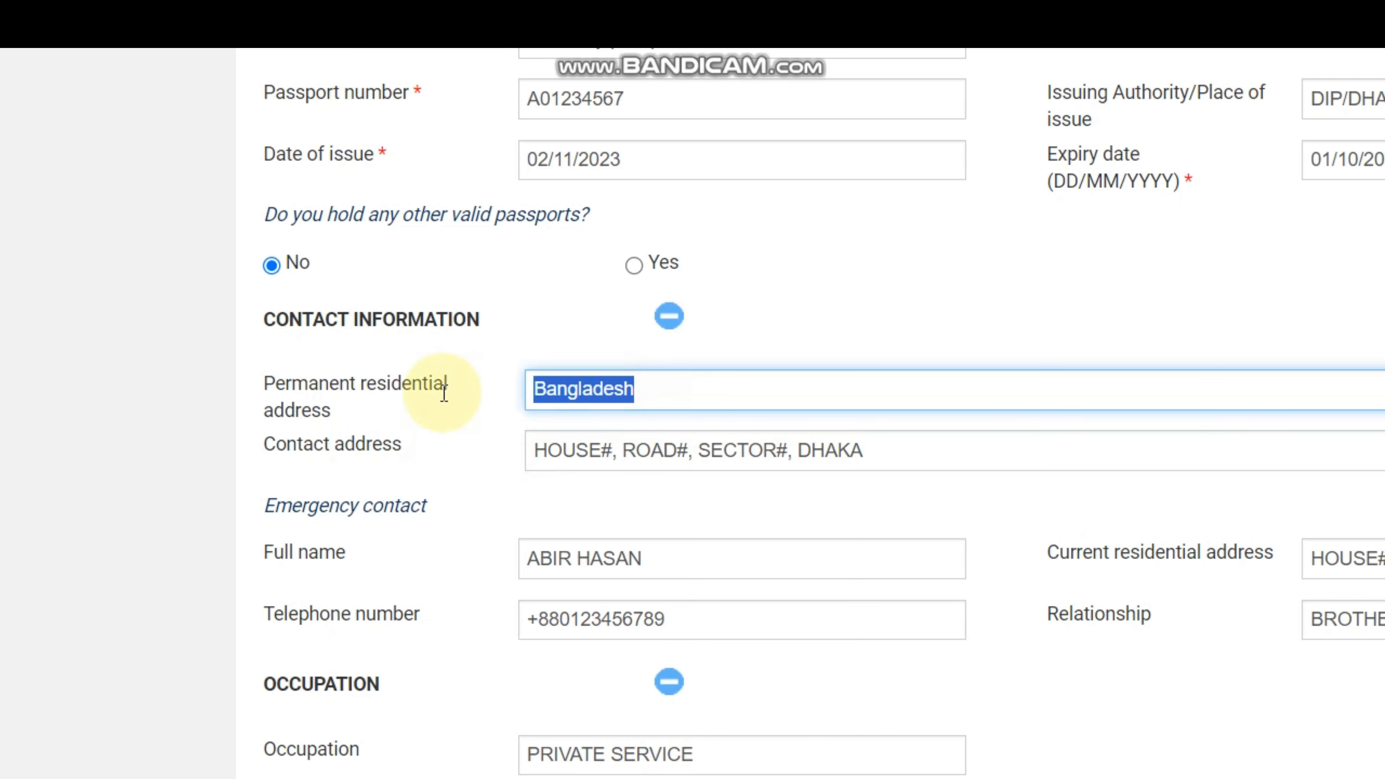
key(ctrl+v)
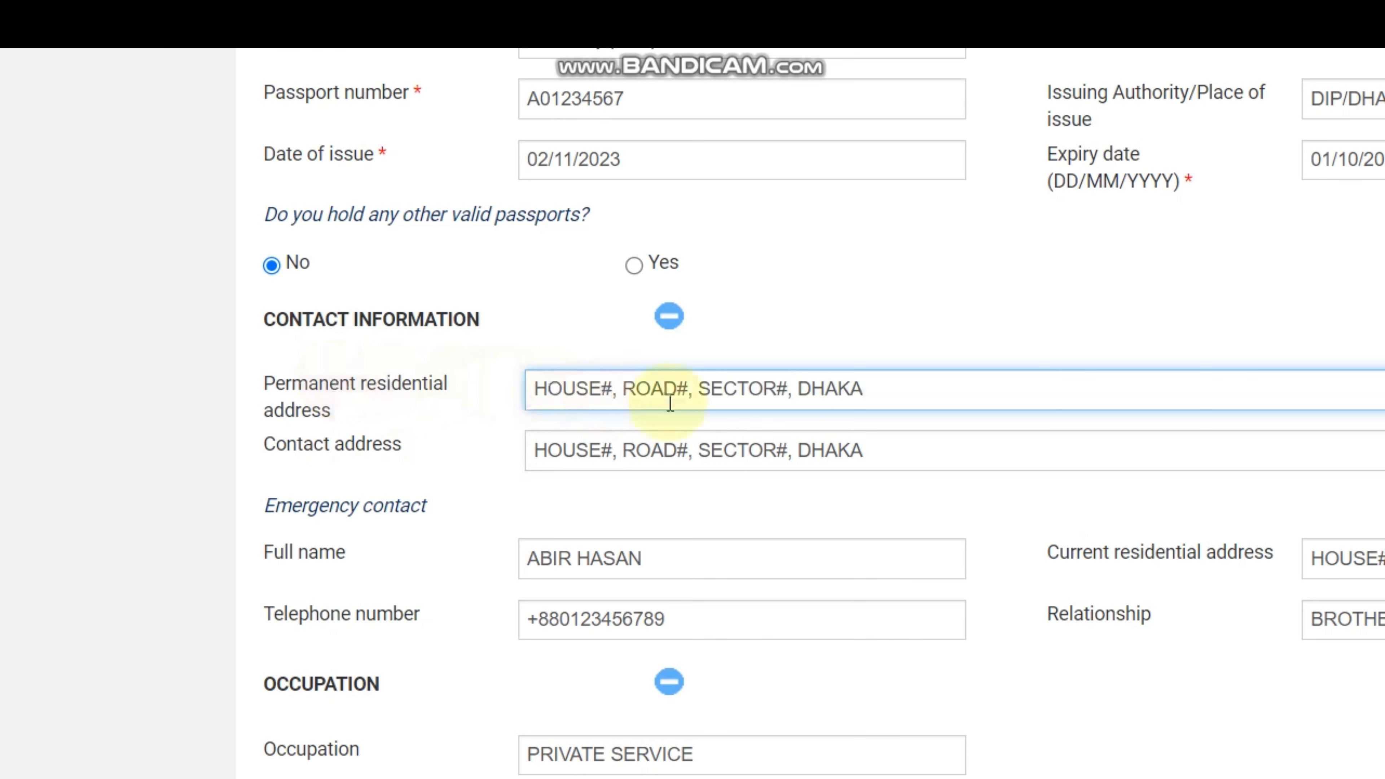
Review the contact address field and the emergency contact's full name, telephone number, address and relationship fields
scroll(271, 499, down, 2)
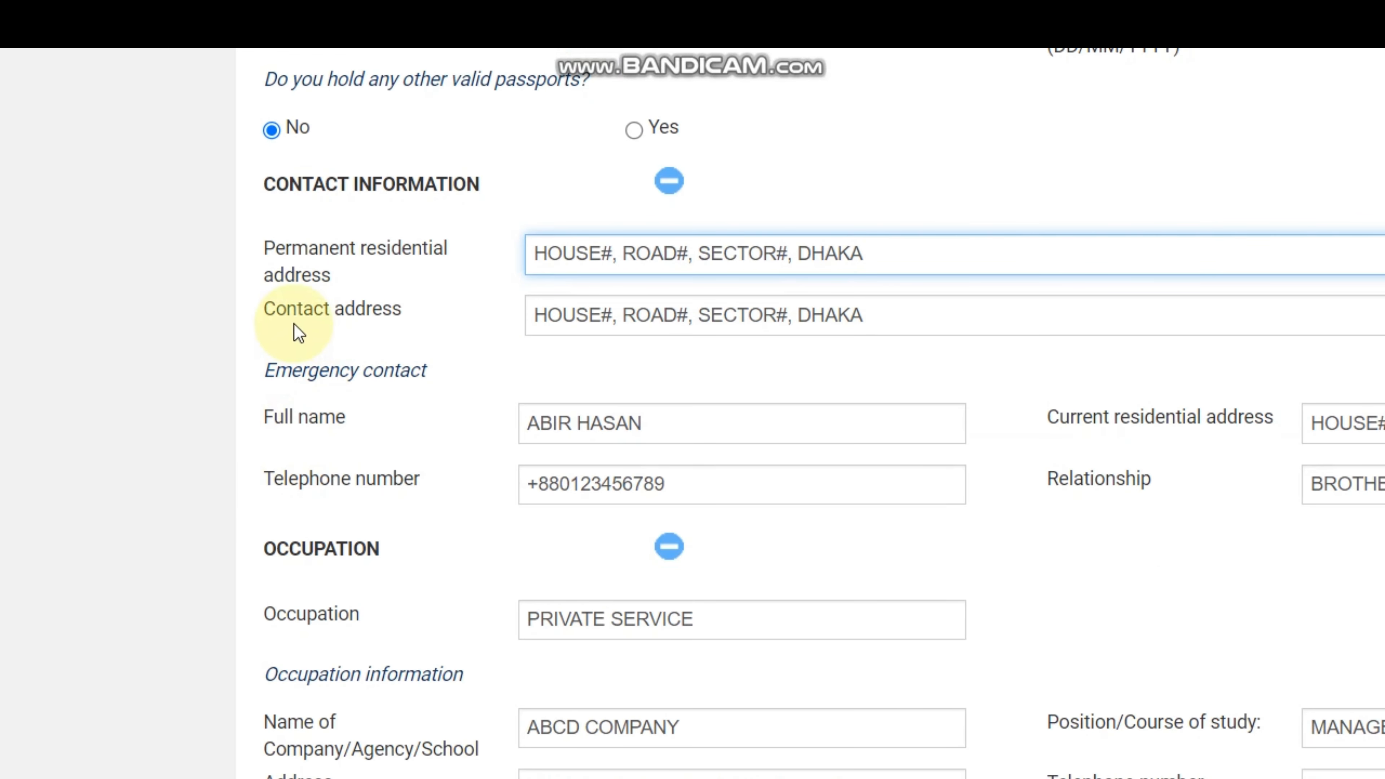
drag(251, 309, 411, 315)
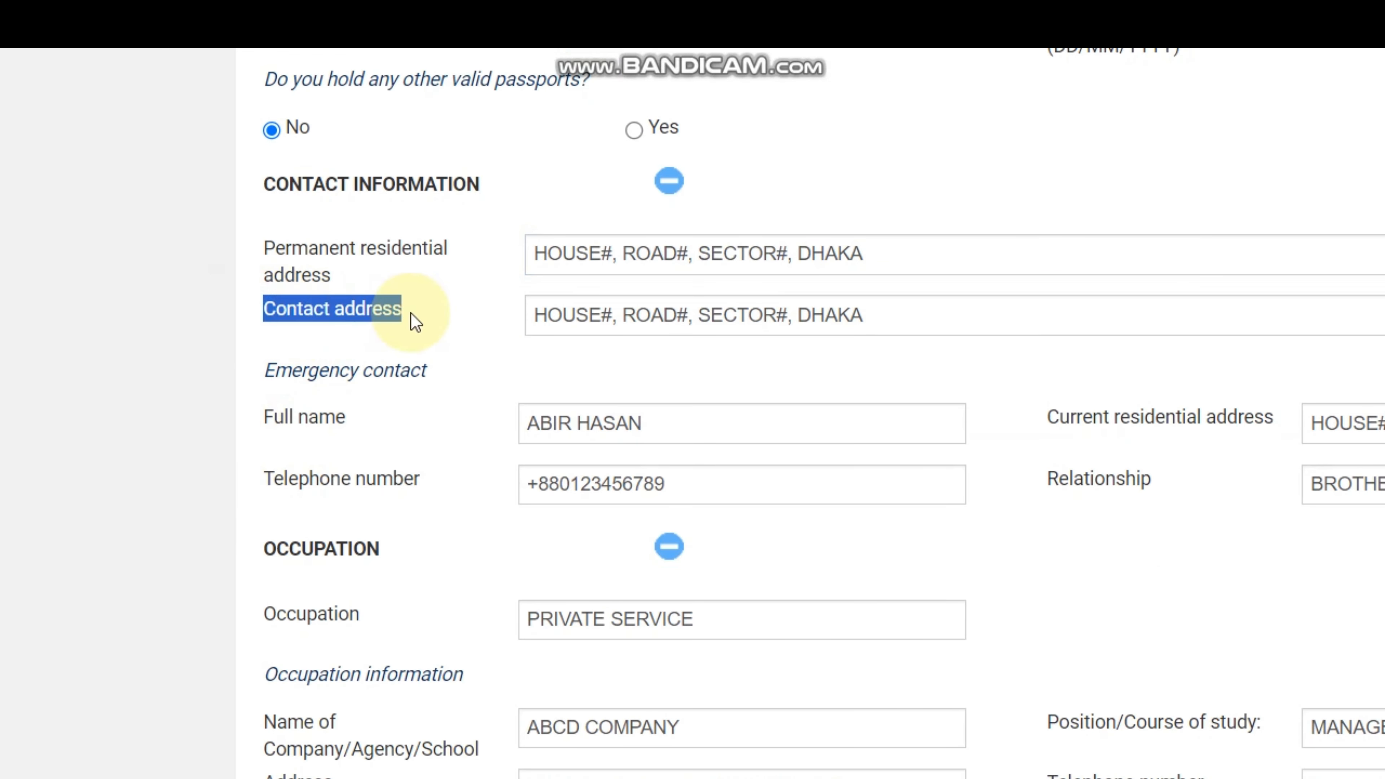
drag(852, 314, 483, 342)
click(470, 343)
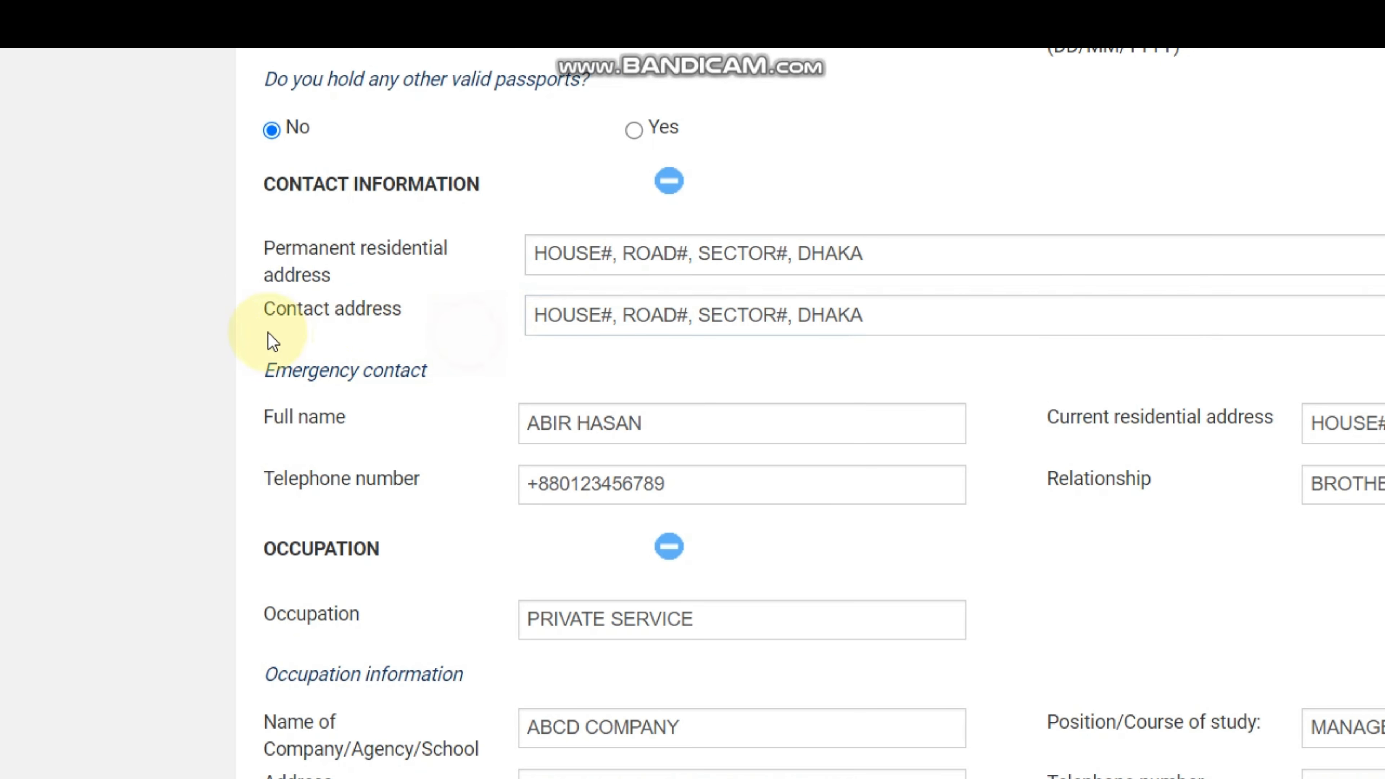
drag(439, 371, 252, 372)
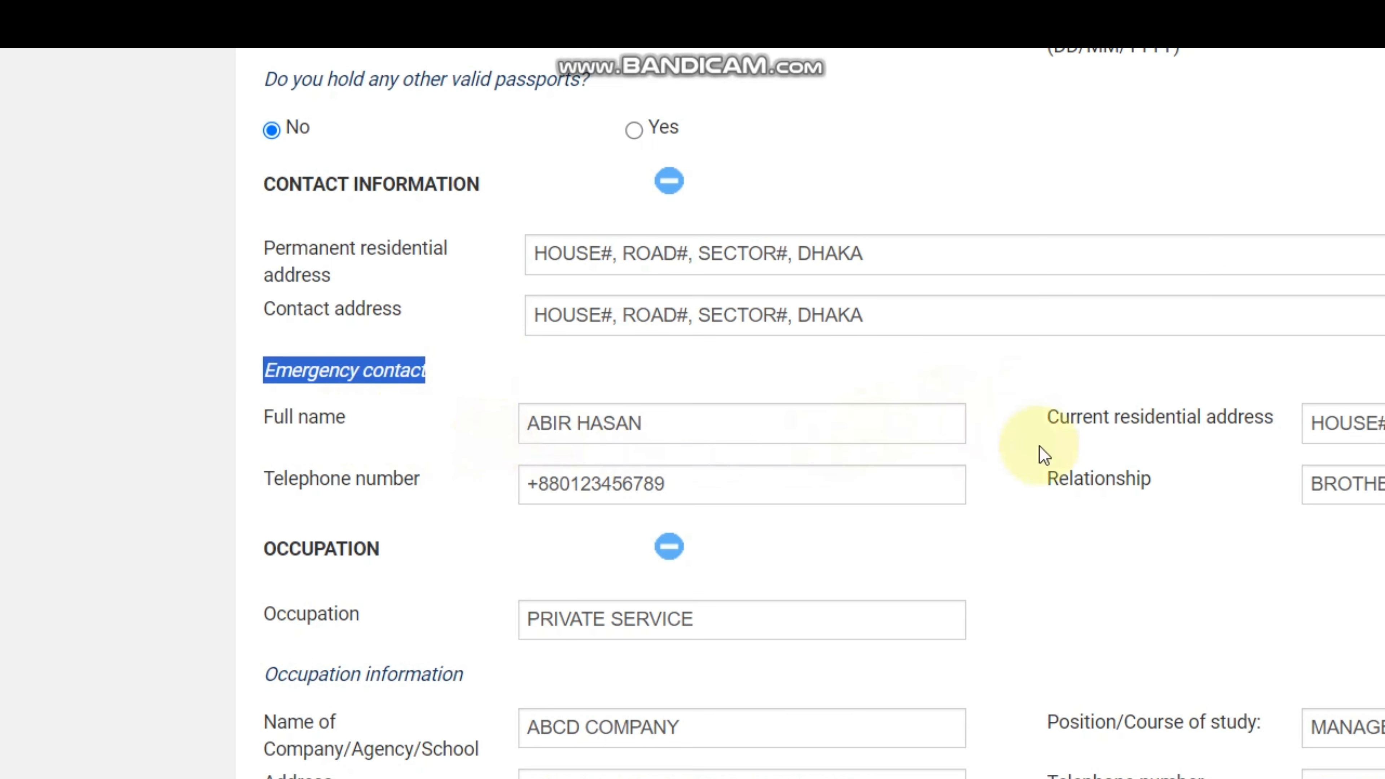
scroll(1043, 455, down, 3)
drag(593, 268, 387, 279)
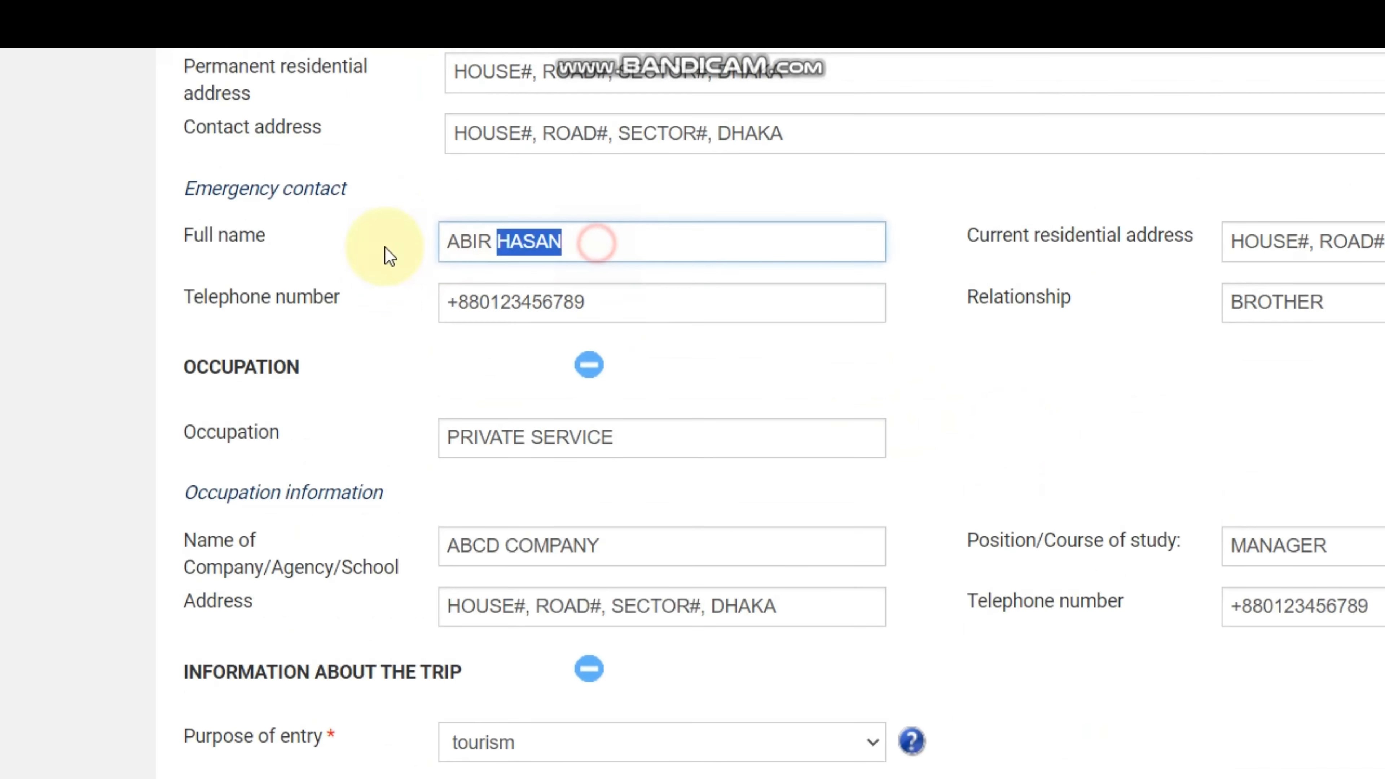
drag(1038, 243, 459, 310)
scroll(683, 307, left, 10)
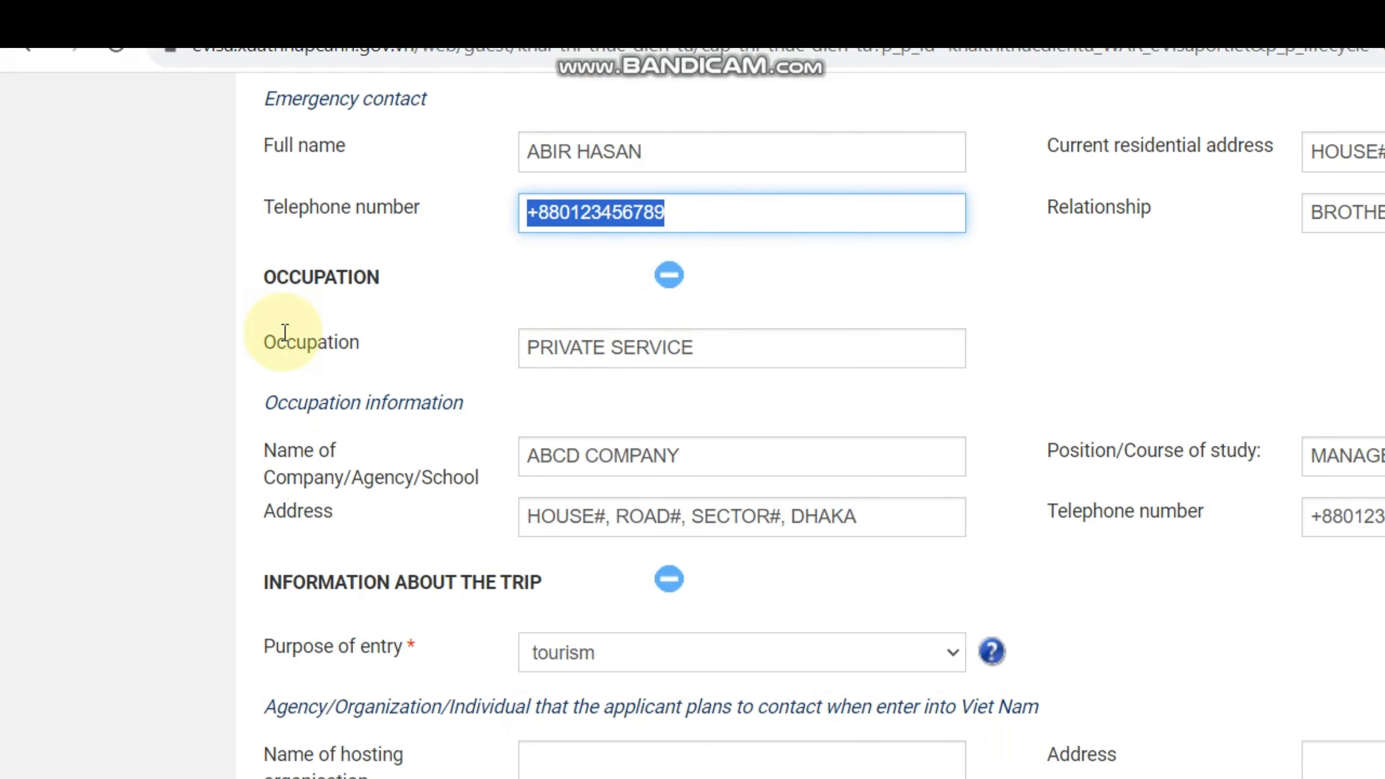
Review the occupation section, including the occupation, company name, position, company address and telephone number
drag(247, 288, 387, 294)
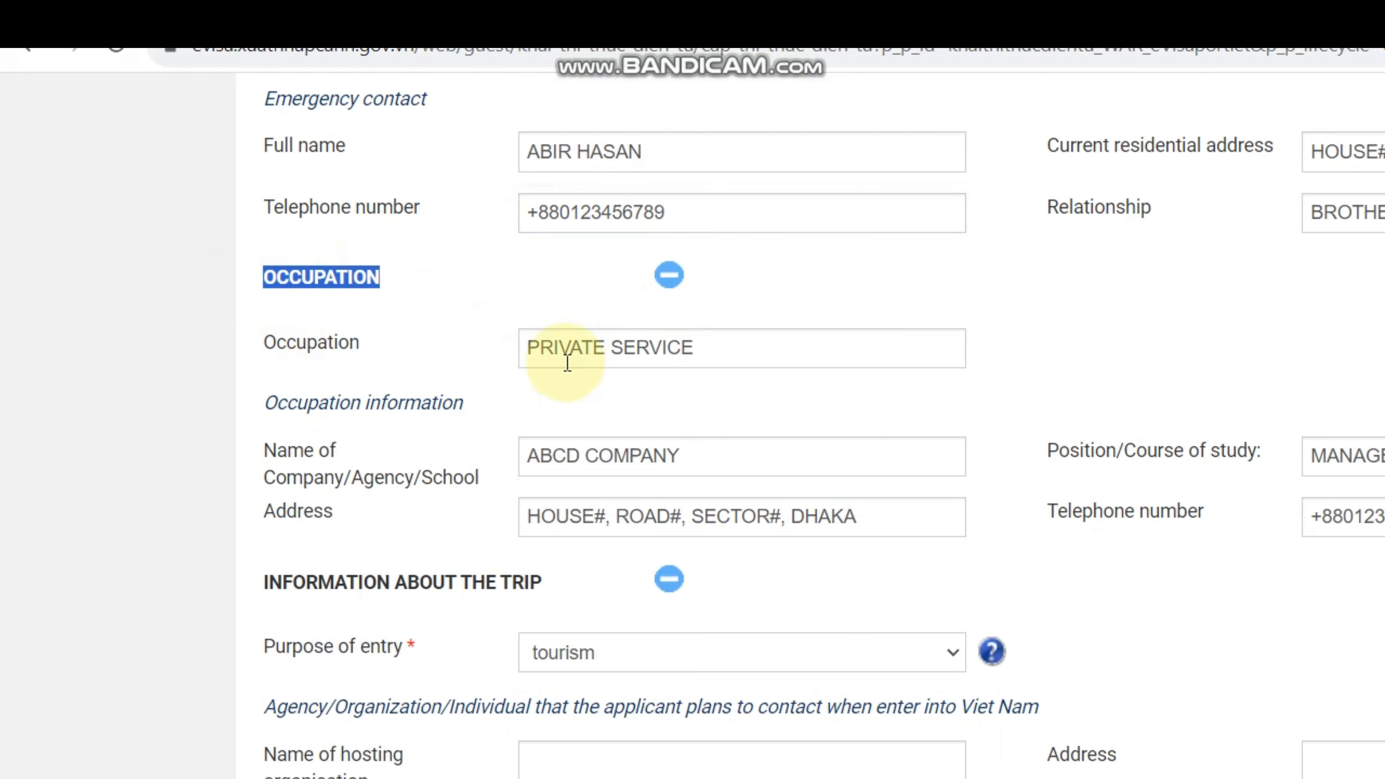
drag(718, 347, 501, 345)
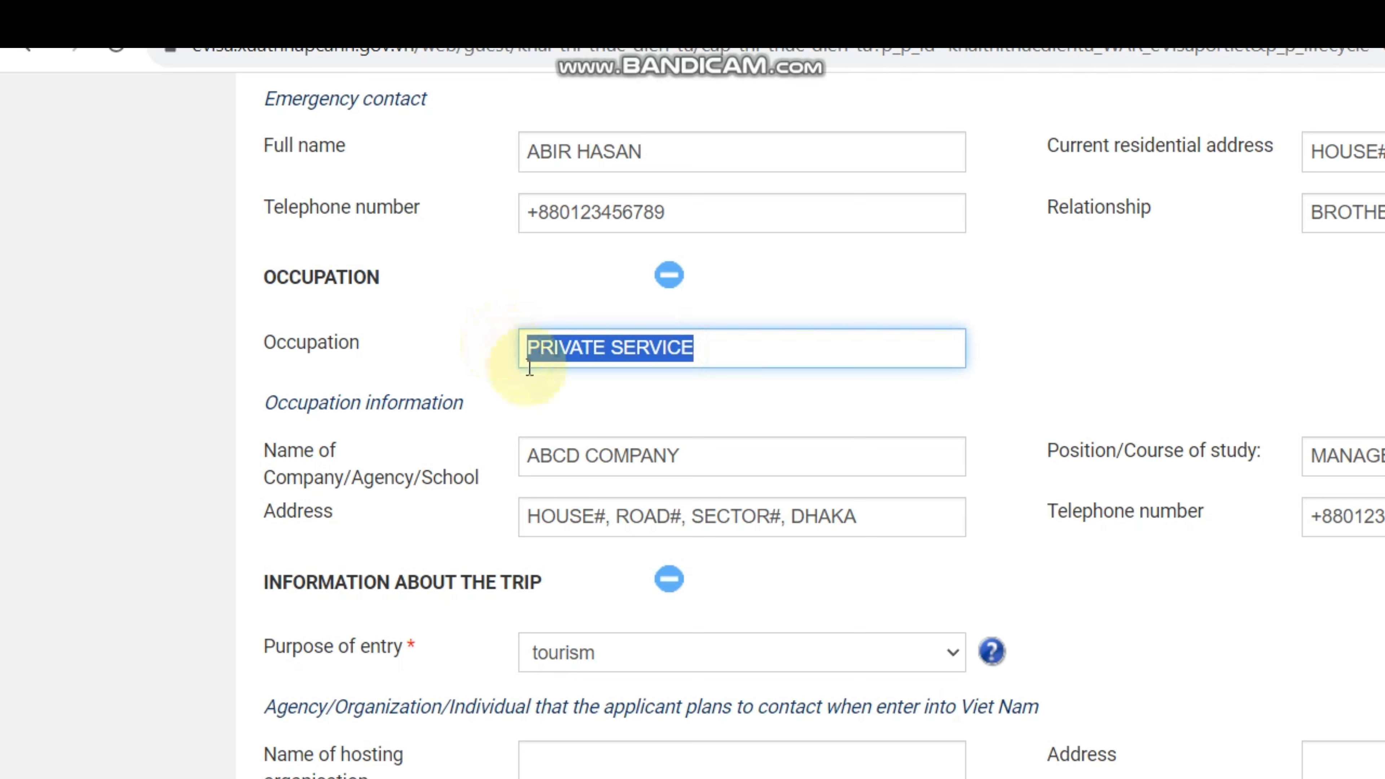
click(735, 347)
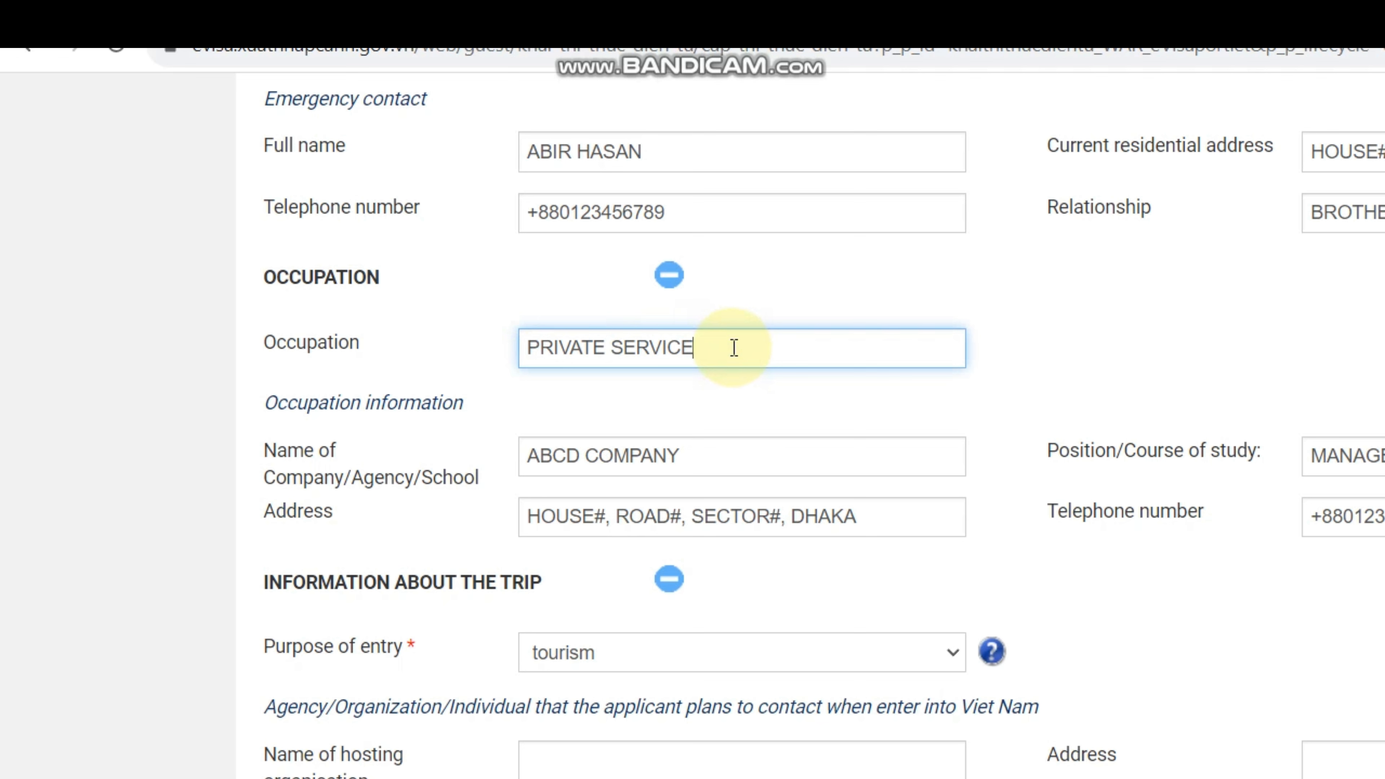
drag(734, 348, 528, 337)
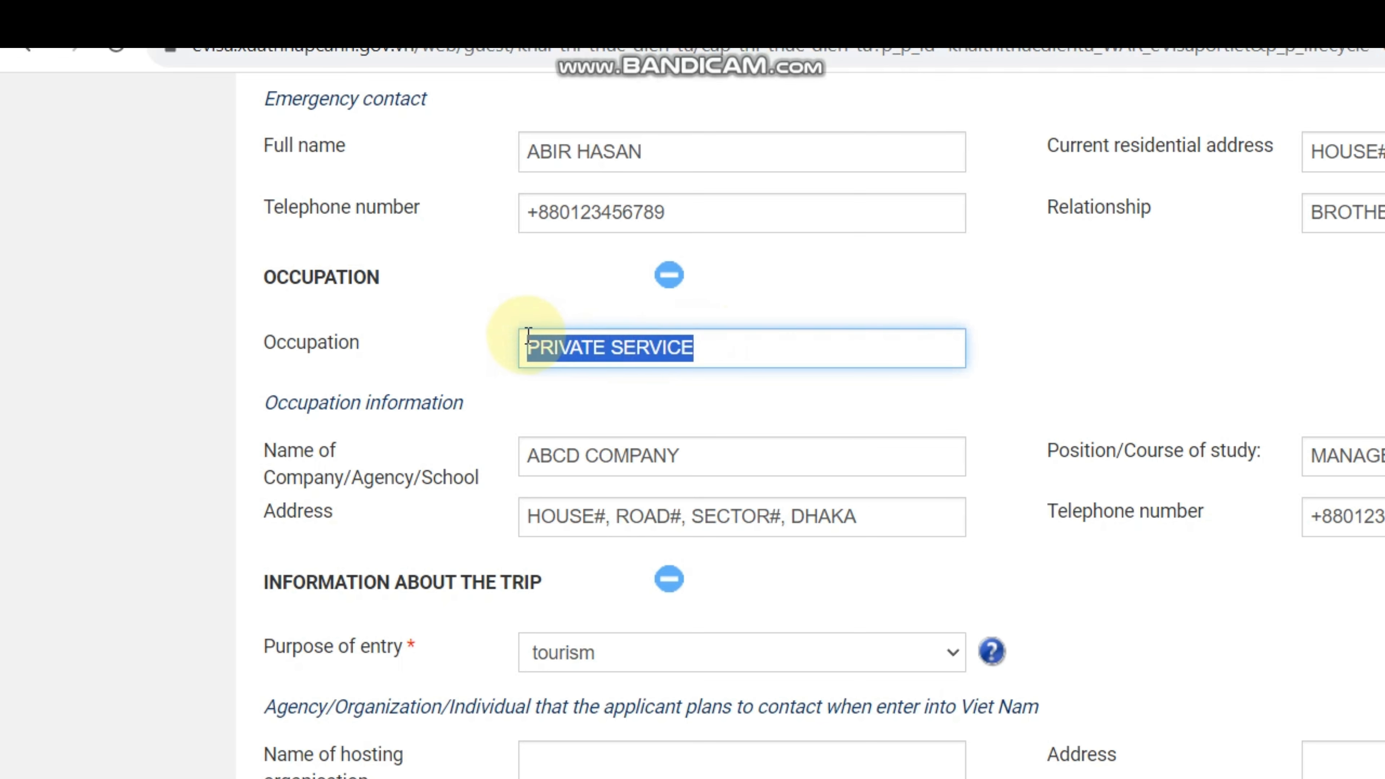
click(749, 351)
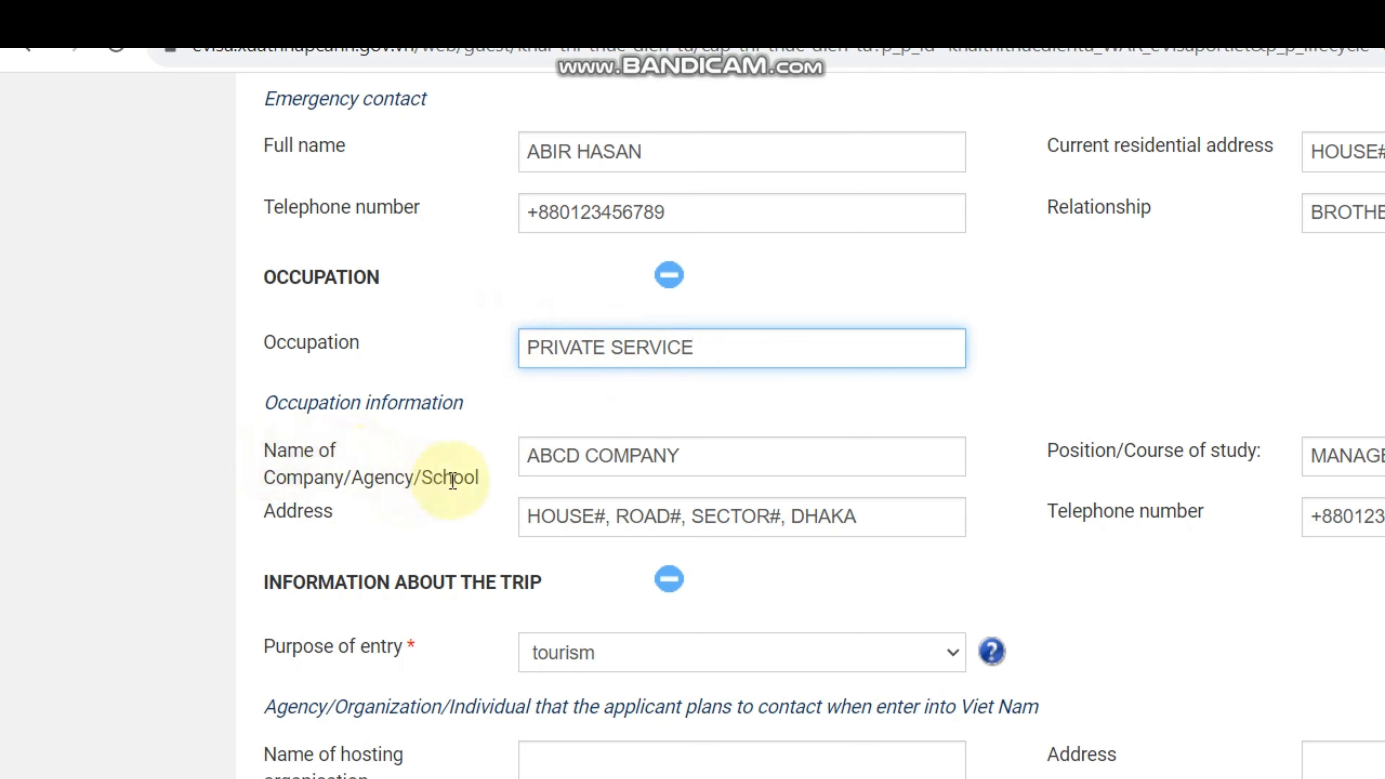
drag(473, 476, 239, 454)
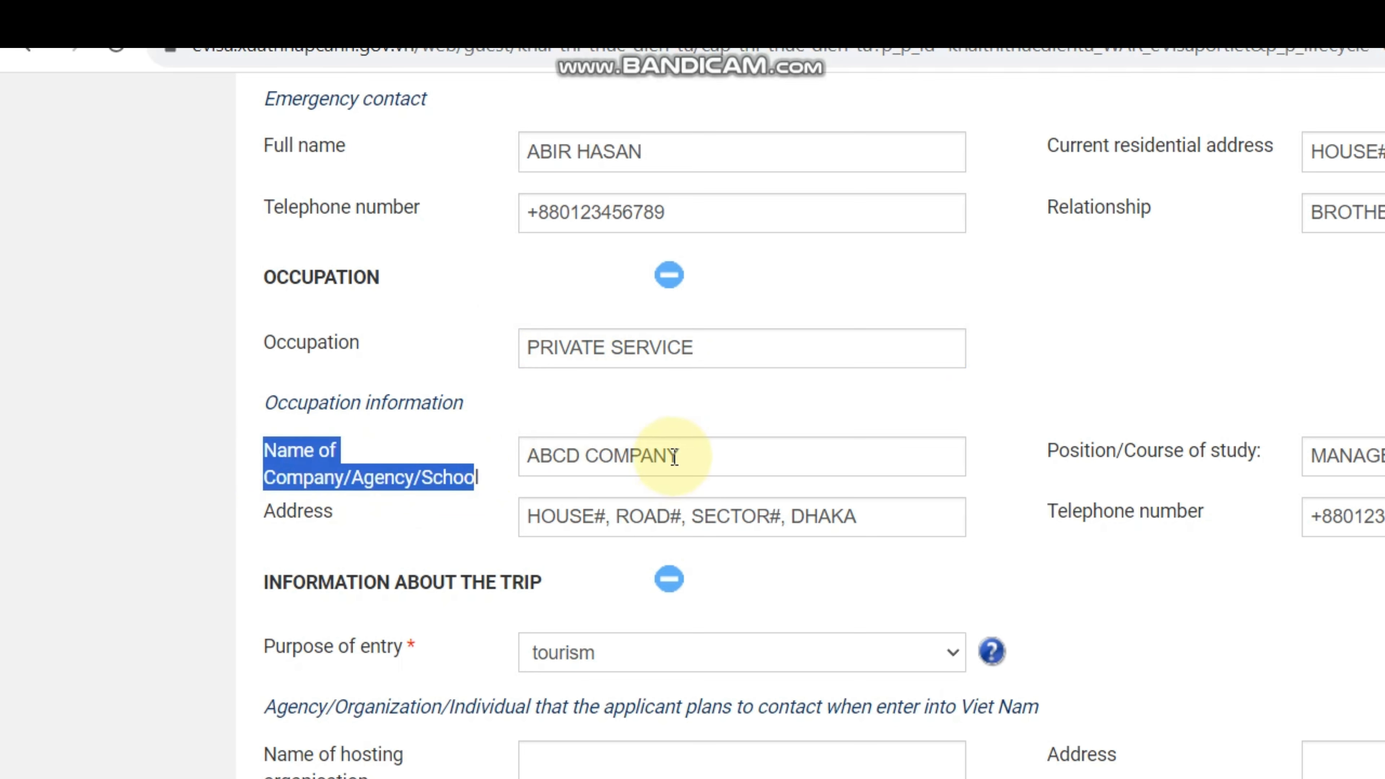
triple_click(736, 452)
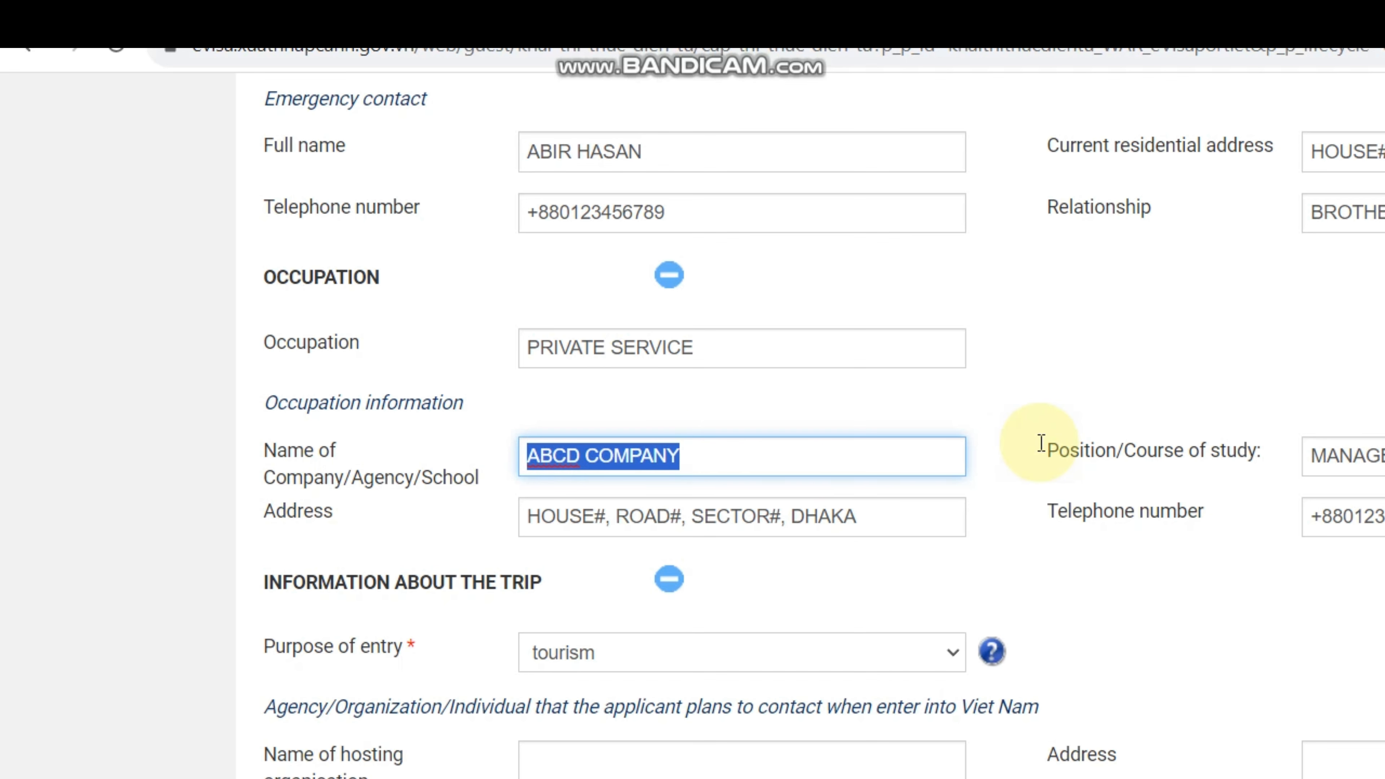
drag(1044, 448, 1256, 454)
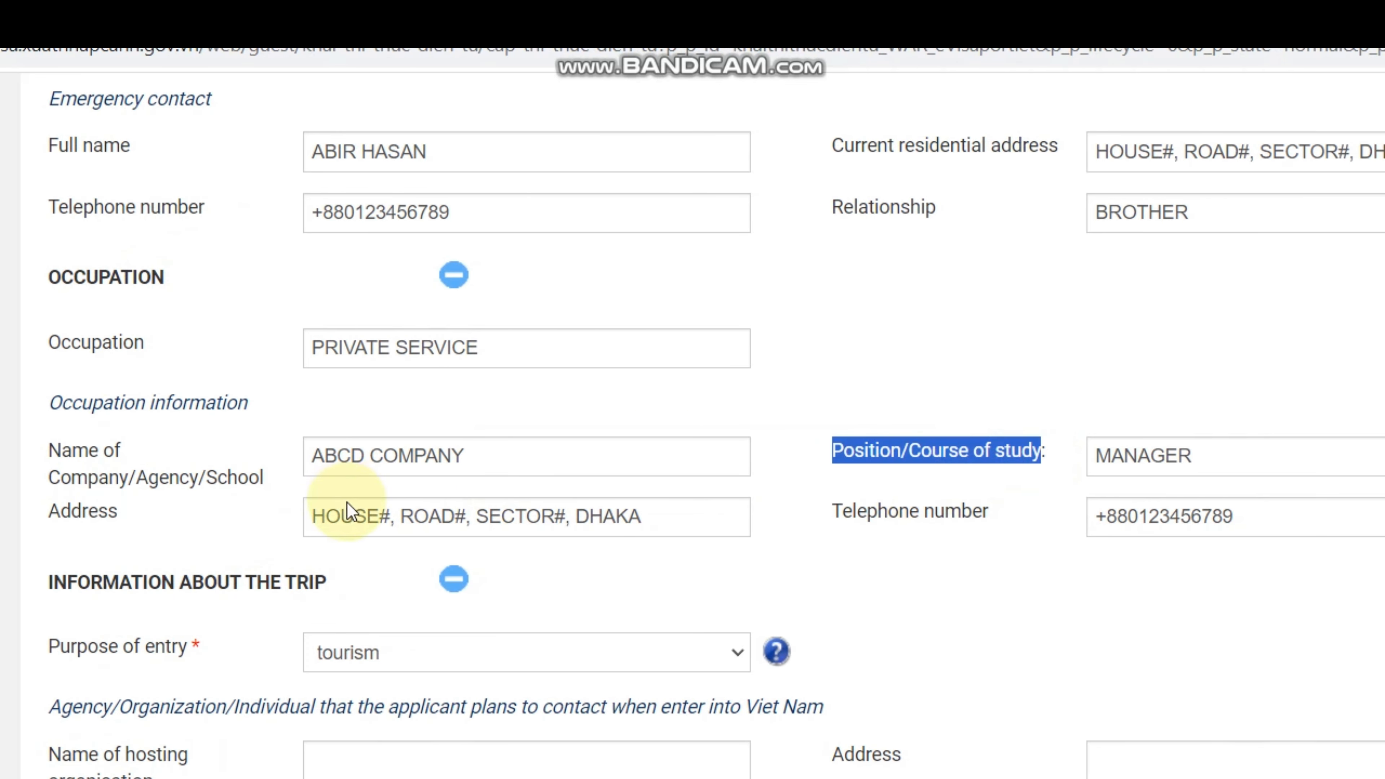
drag(41, 511, 399, 516)
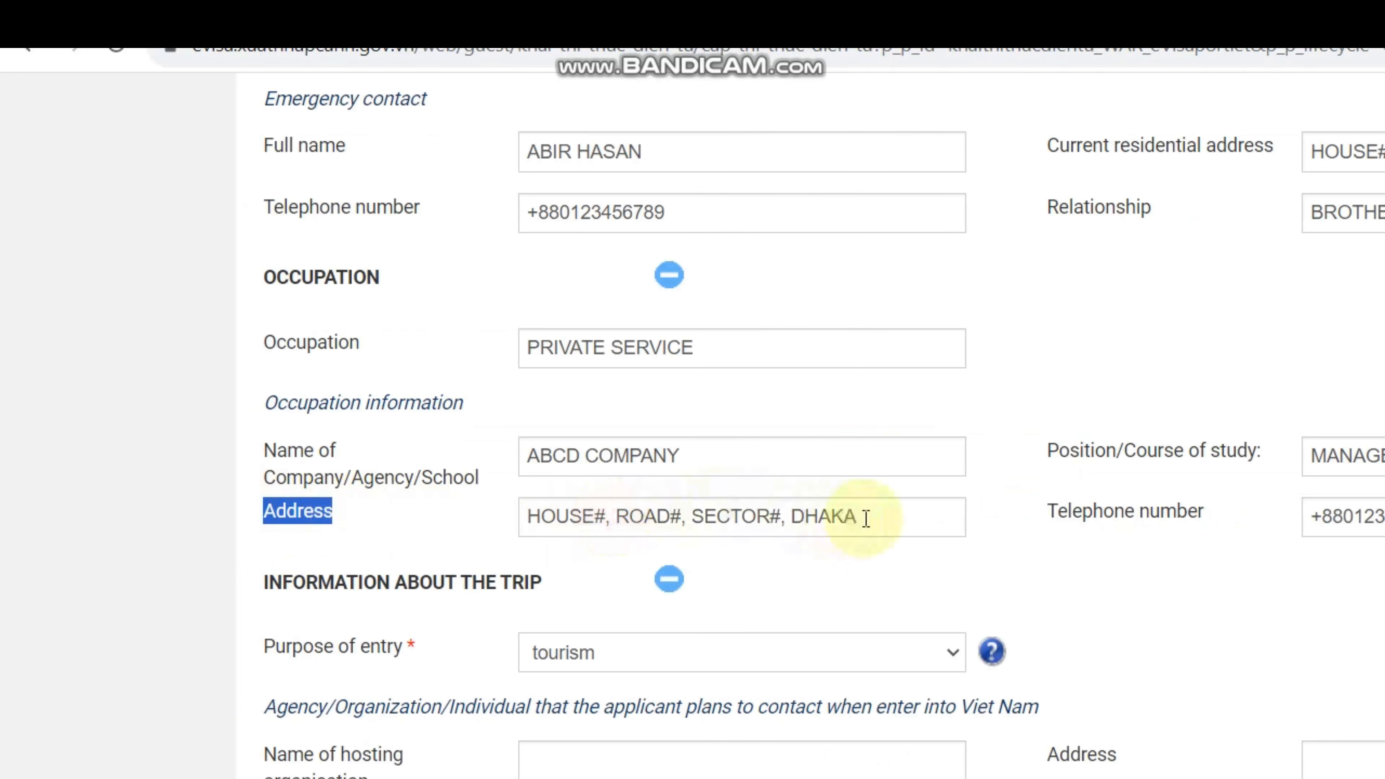
drag(864, 516, 513, 496)
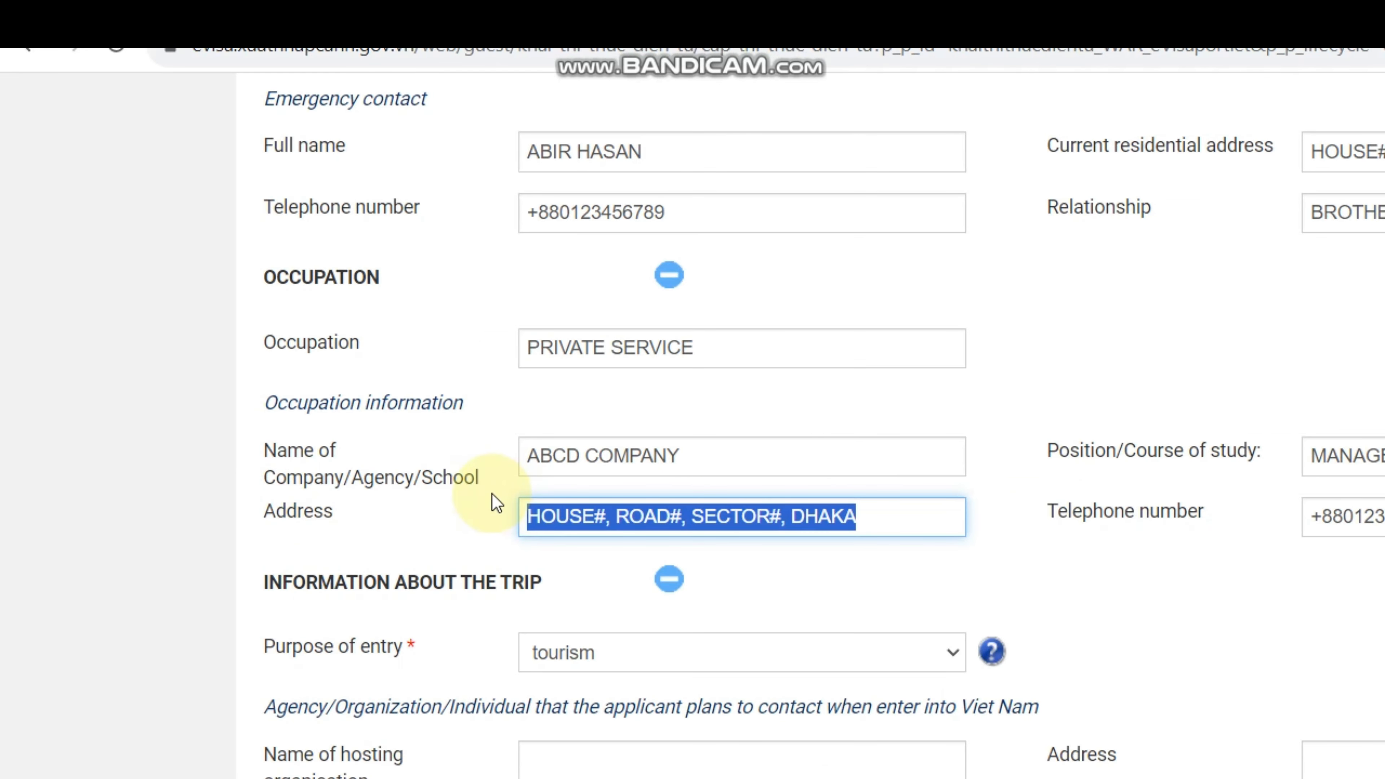
key(Tab)
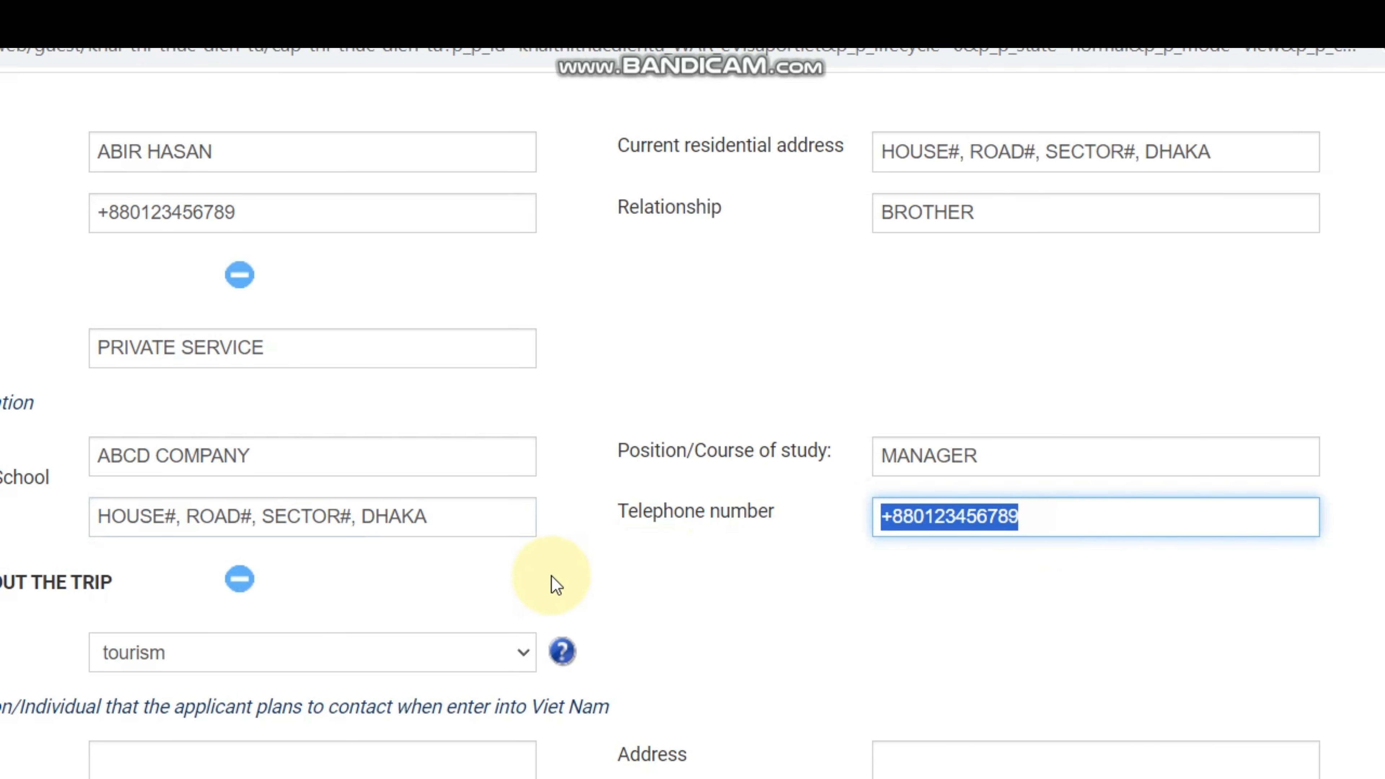
Check the purpose-of-entry choices while keeping tourism, and review the section on the agency, organization or individual to contact in Viet Nam
scroll(555, 584, down, 3)
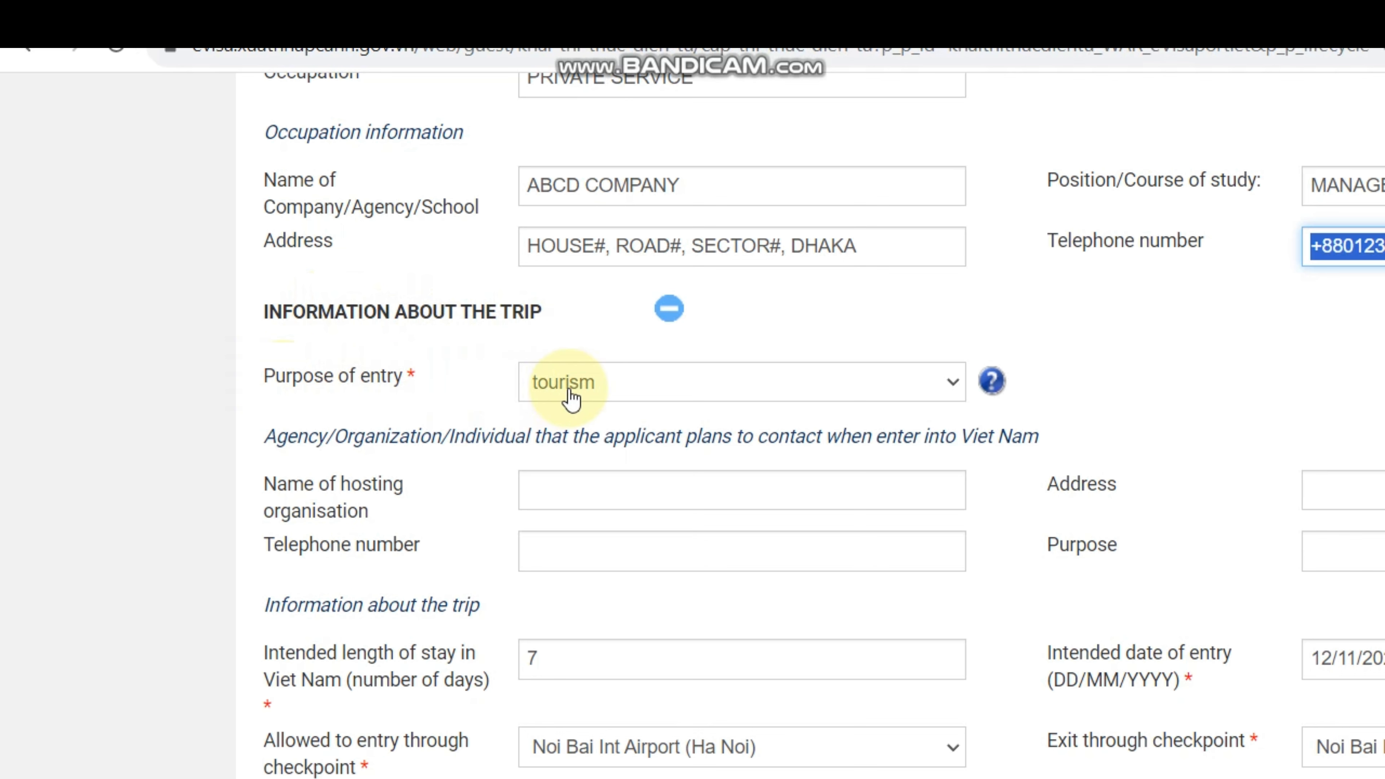
click(616, 391)
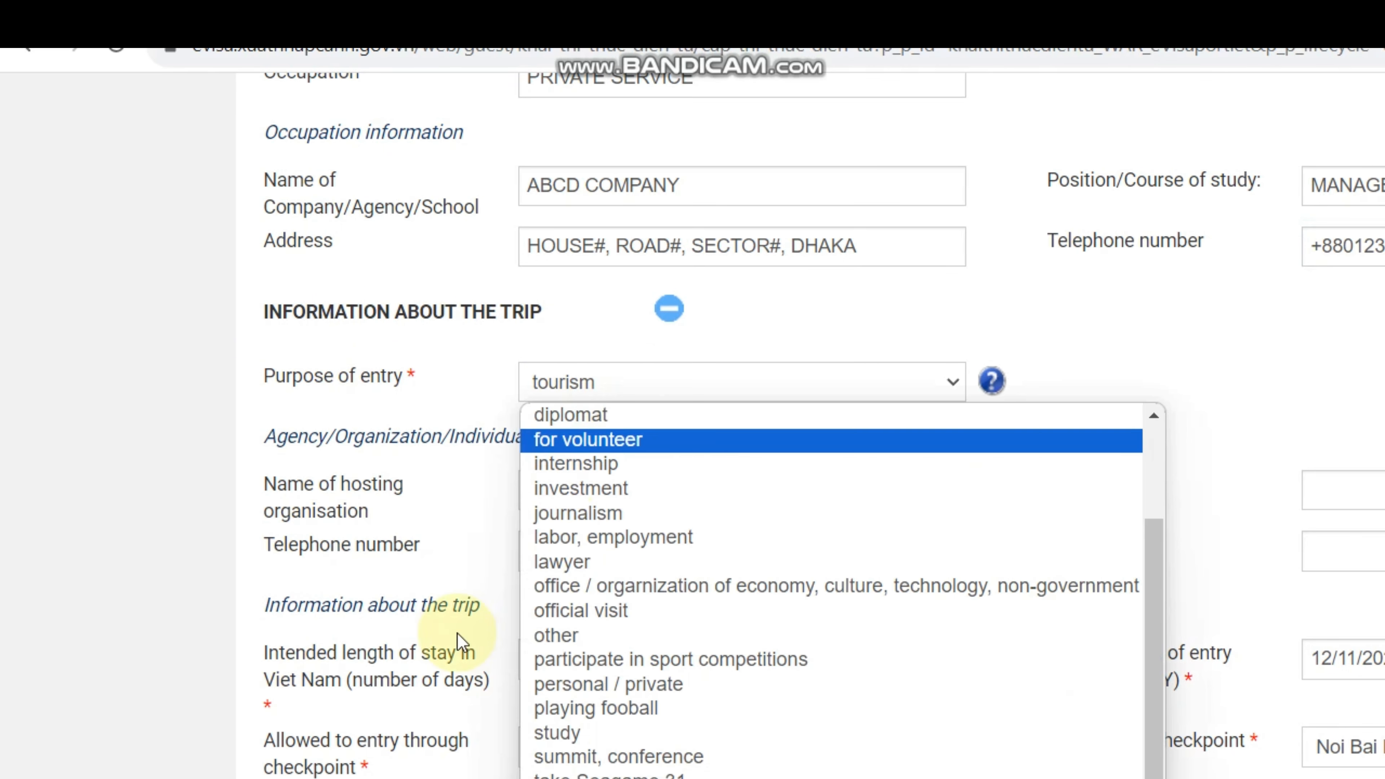
click(564, 638)
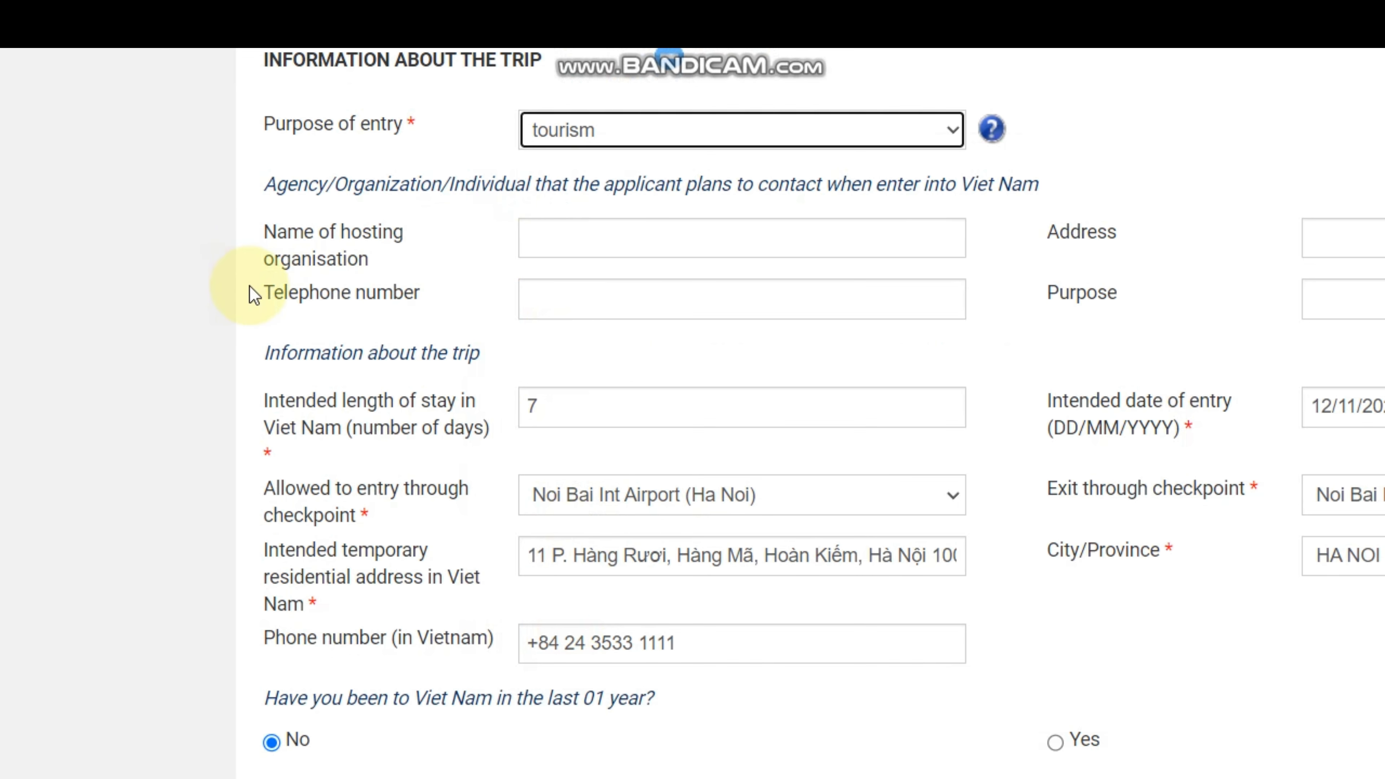
click(273, 275)
scroll(273, 275, up, 2)
drag(272, 275, 1010, 310)
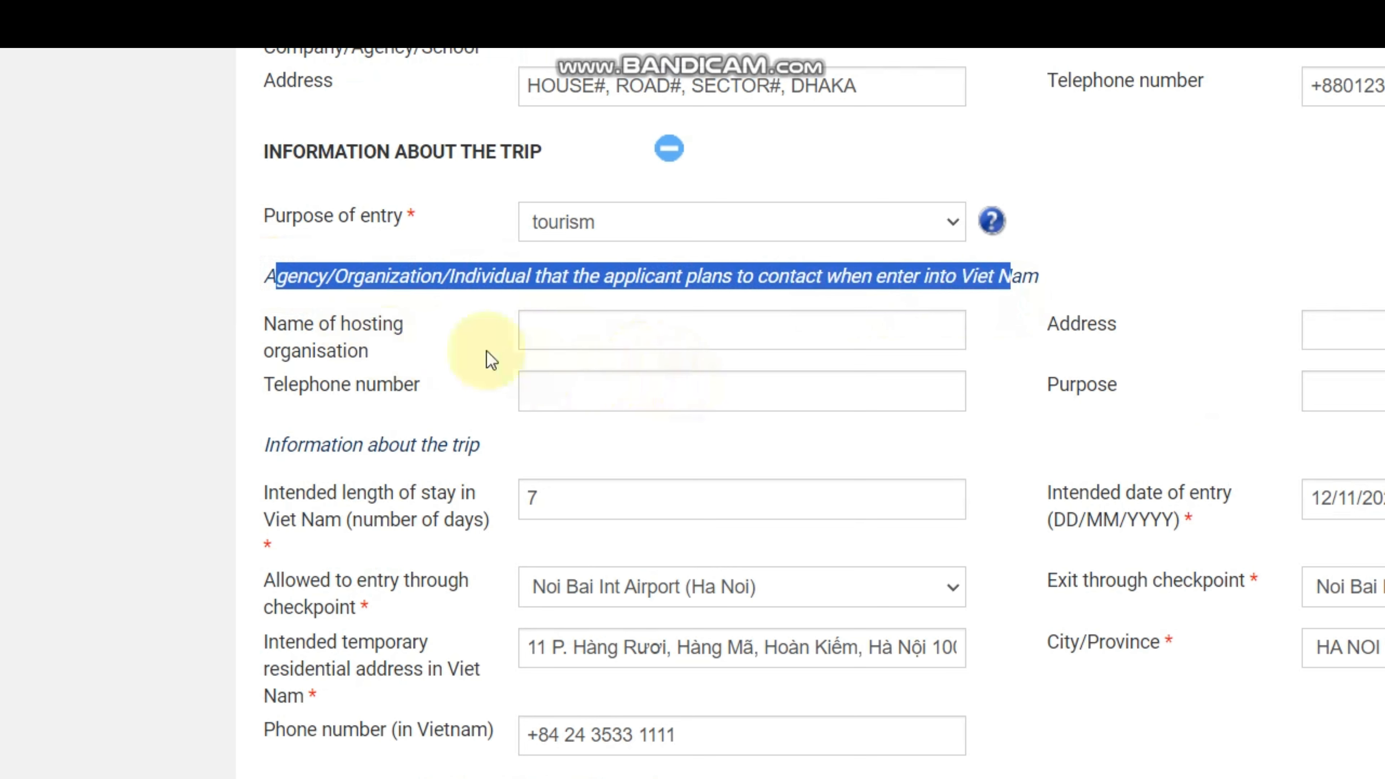
click(245, 278)
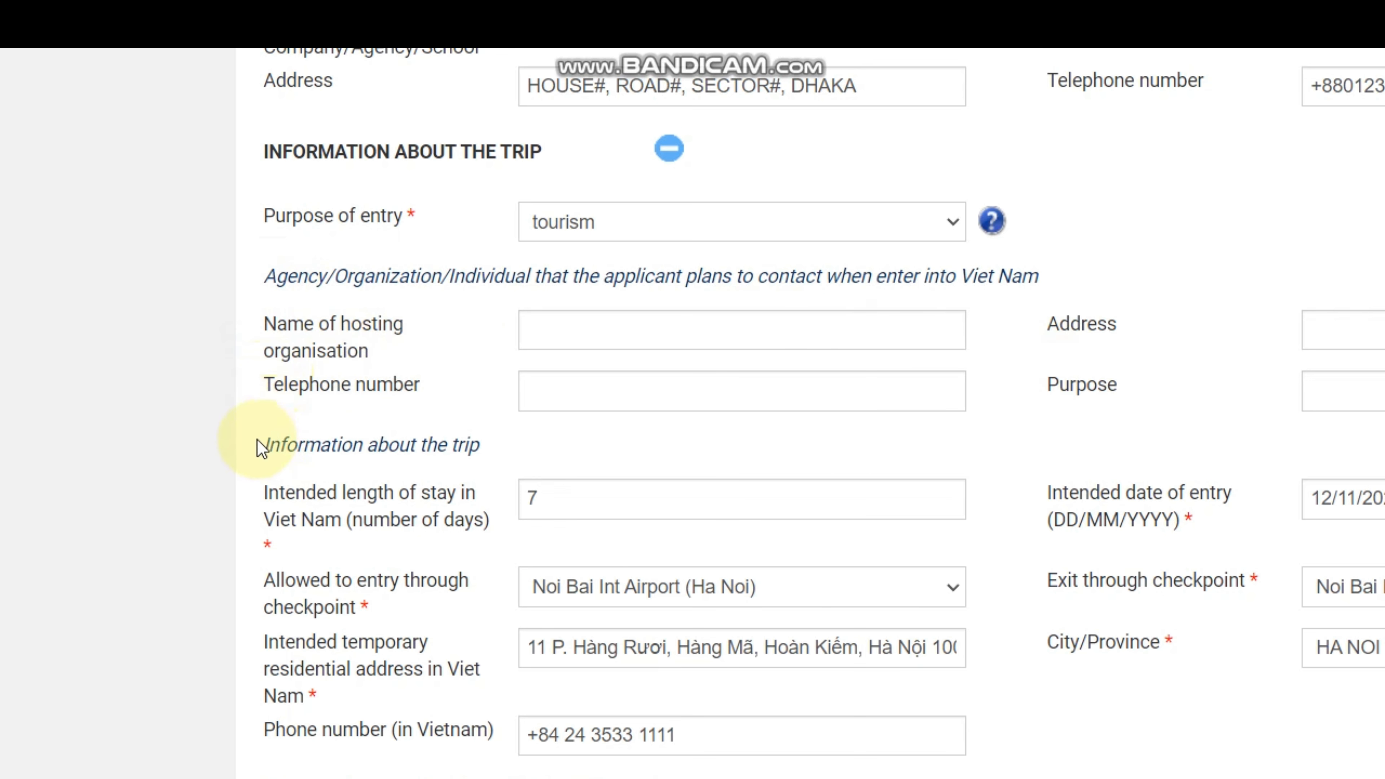
Review the intended length of stay and the intended date of entry, checking back against the passport dates
drag(267, 442, 478, 449)
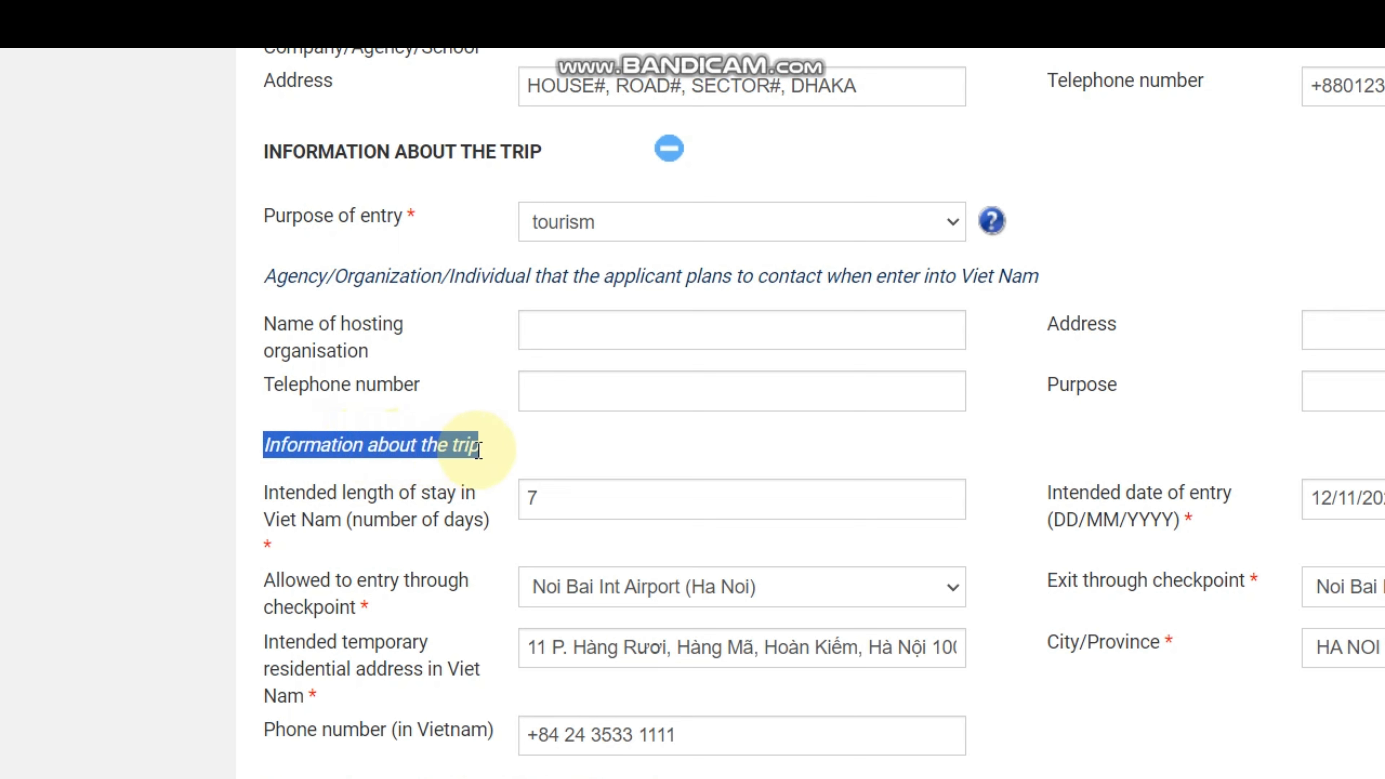
click(547, 502)
double_click(530, 496)
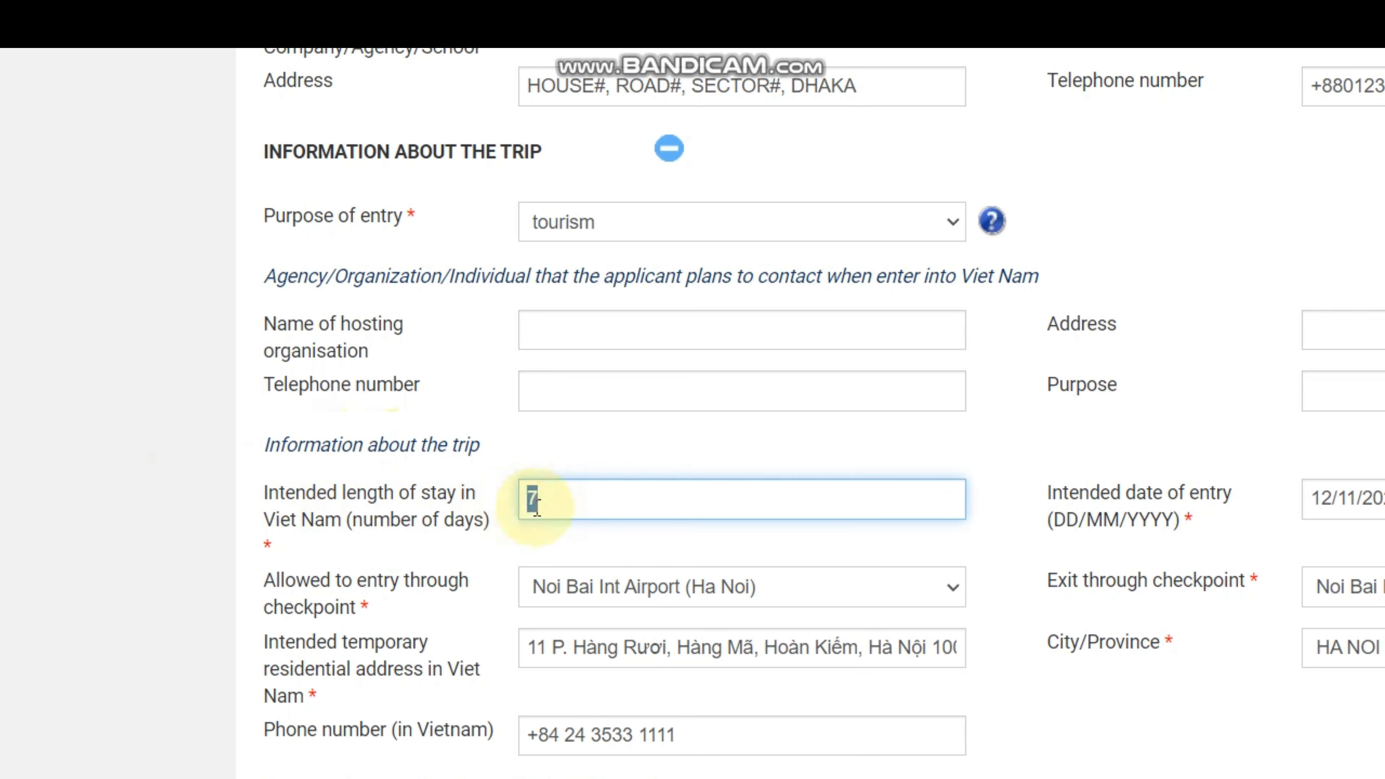
click(594, 494)
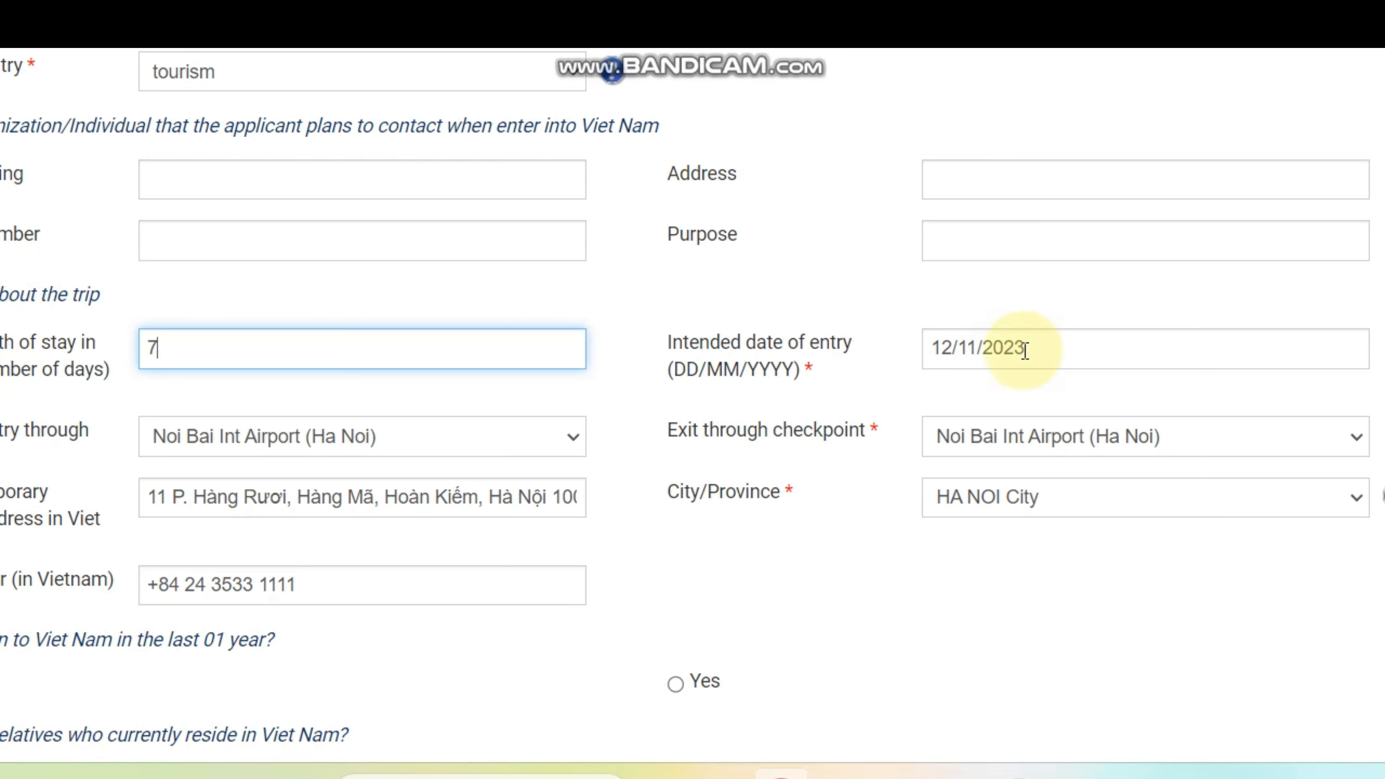
scroll(1022, 352, up, 10)
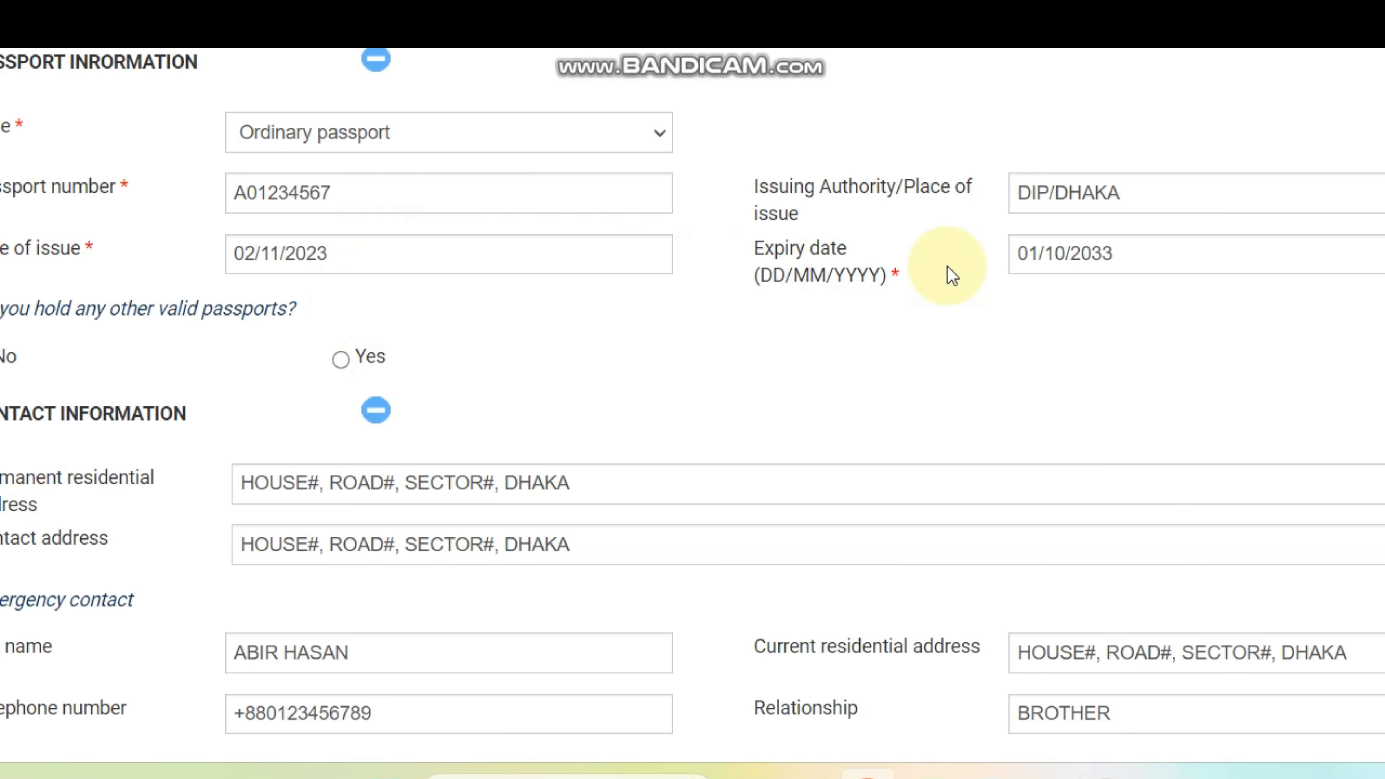
scroll(900, 398, down, 4)
scroll(938, 435, down, 6)
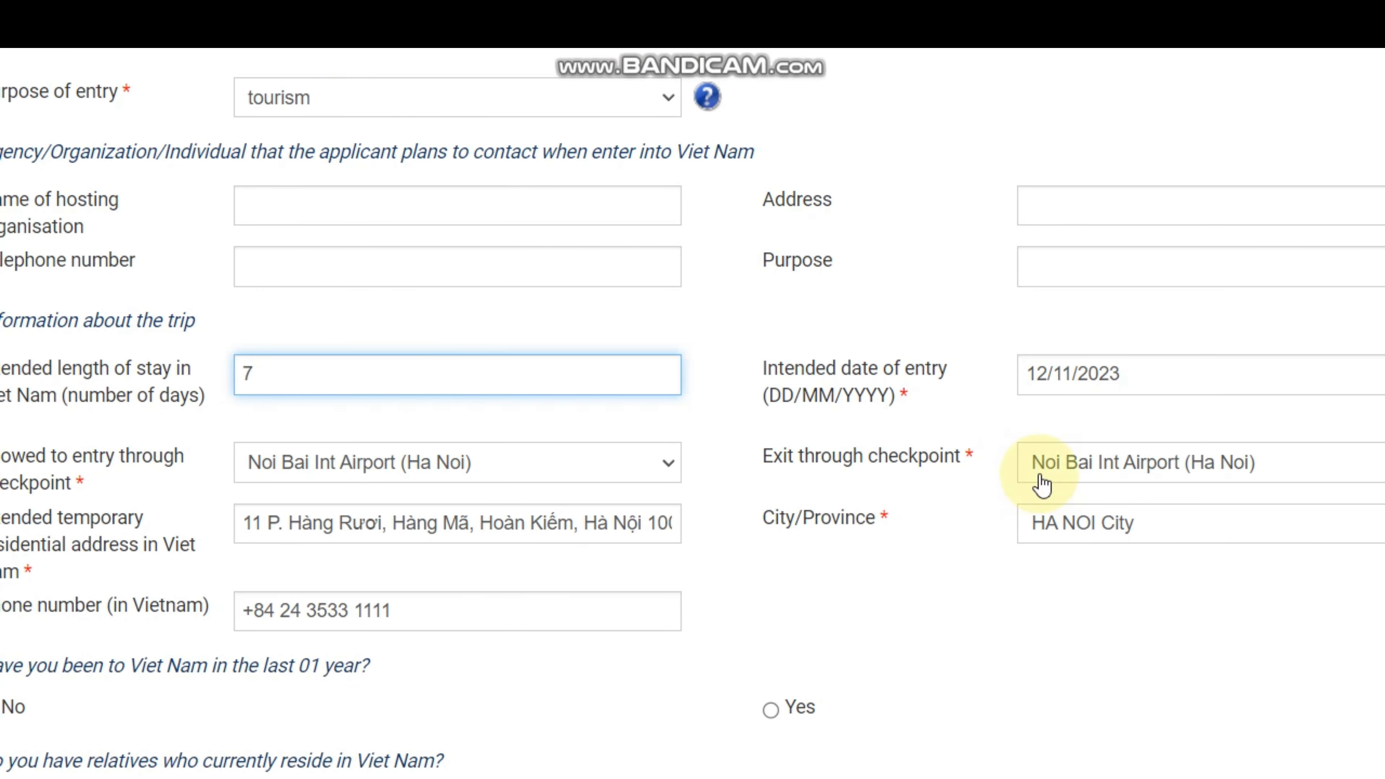
Review the exit checkpoint, intended temporary residential address, phone number in Vietnam and city/province fields
drag(1258, 495, 1035, 534)
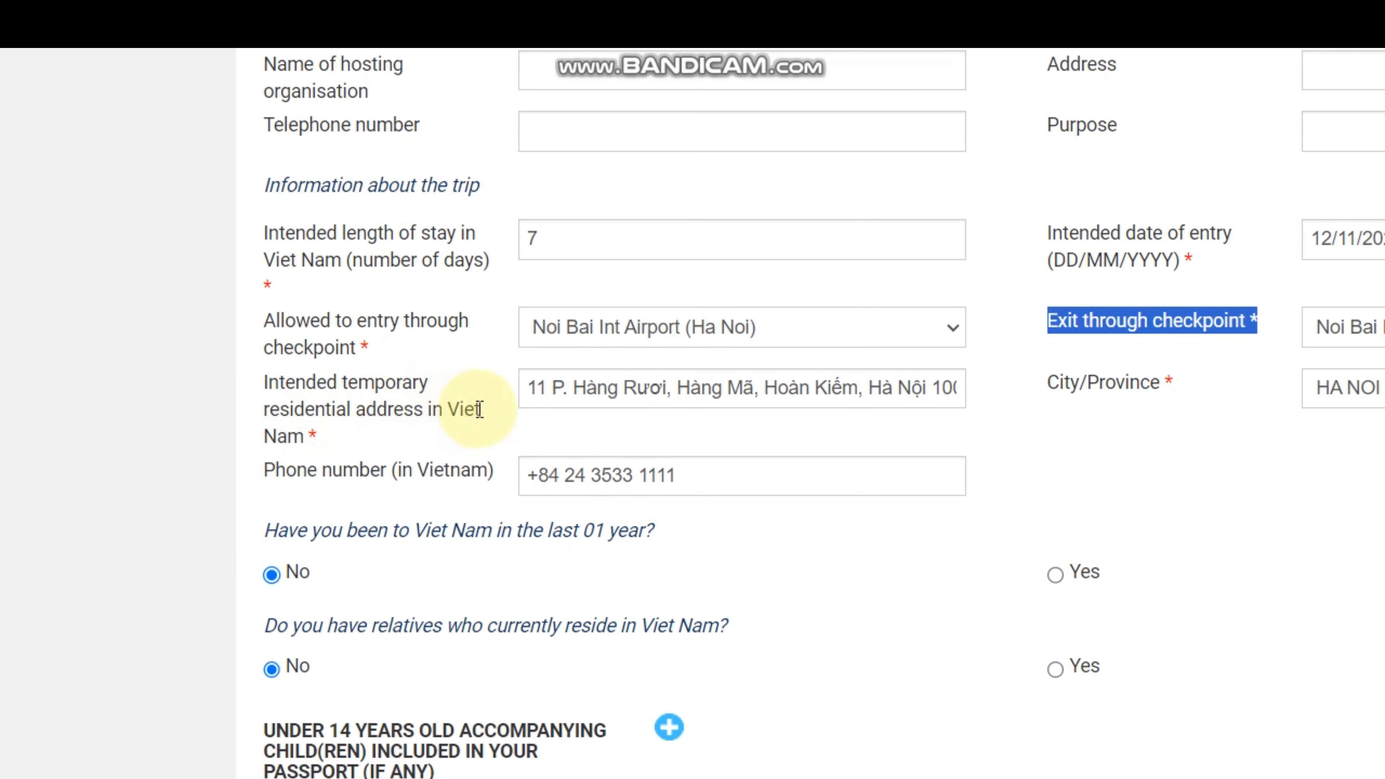
drag(478, 408, 240, 420)
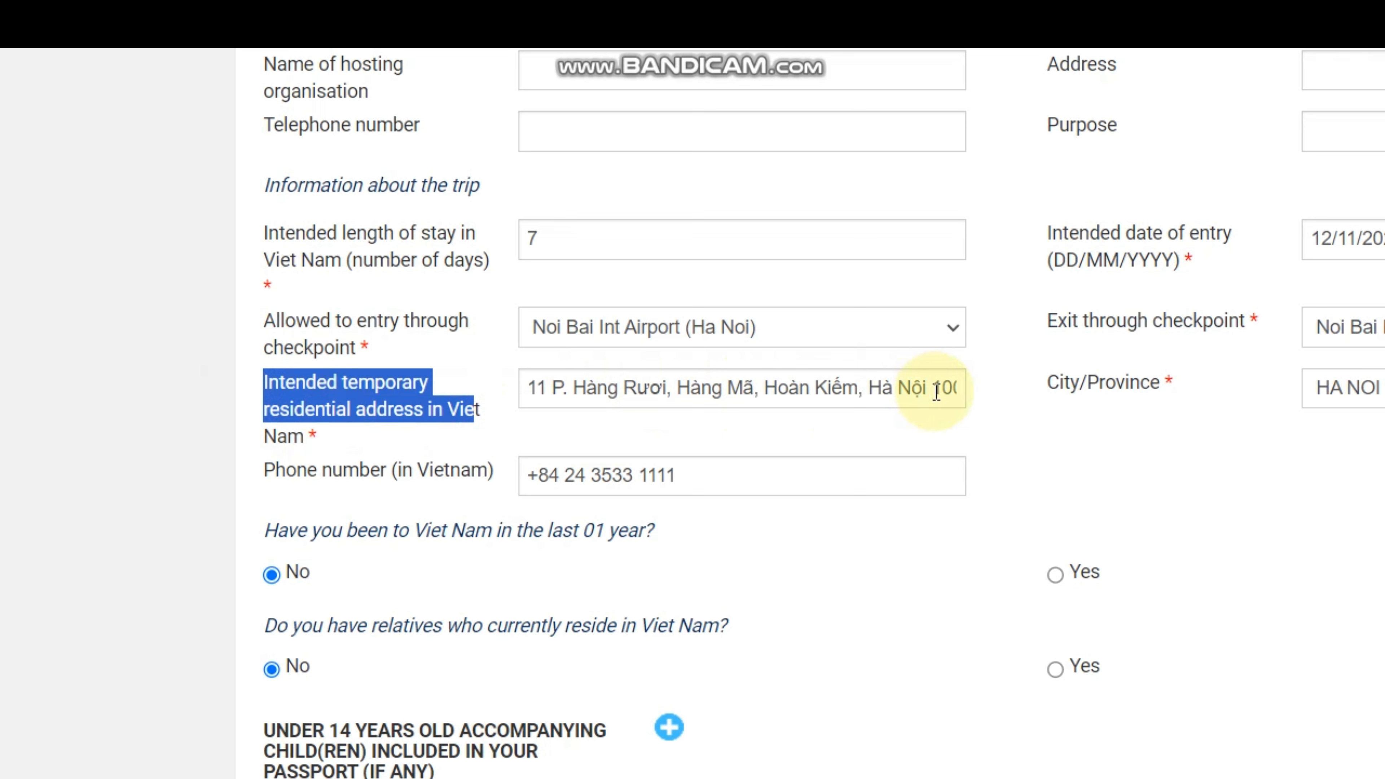
click(463, 478)
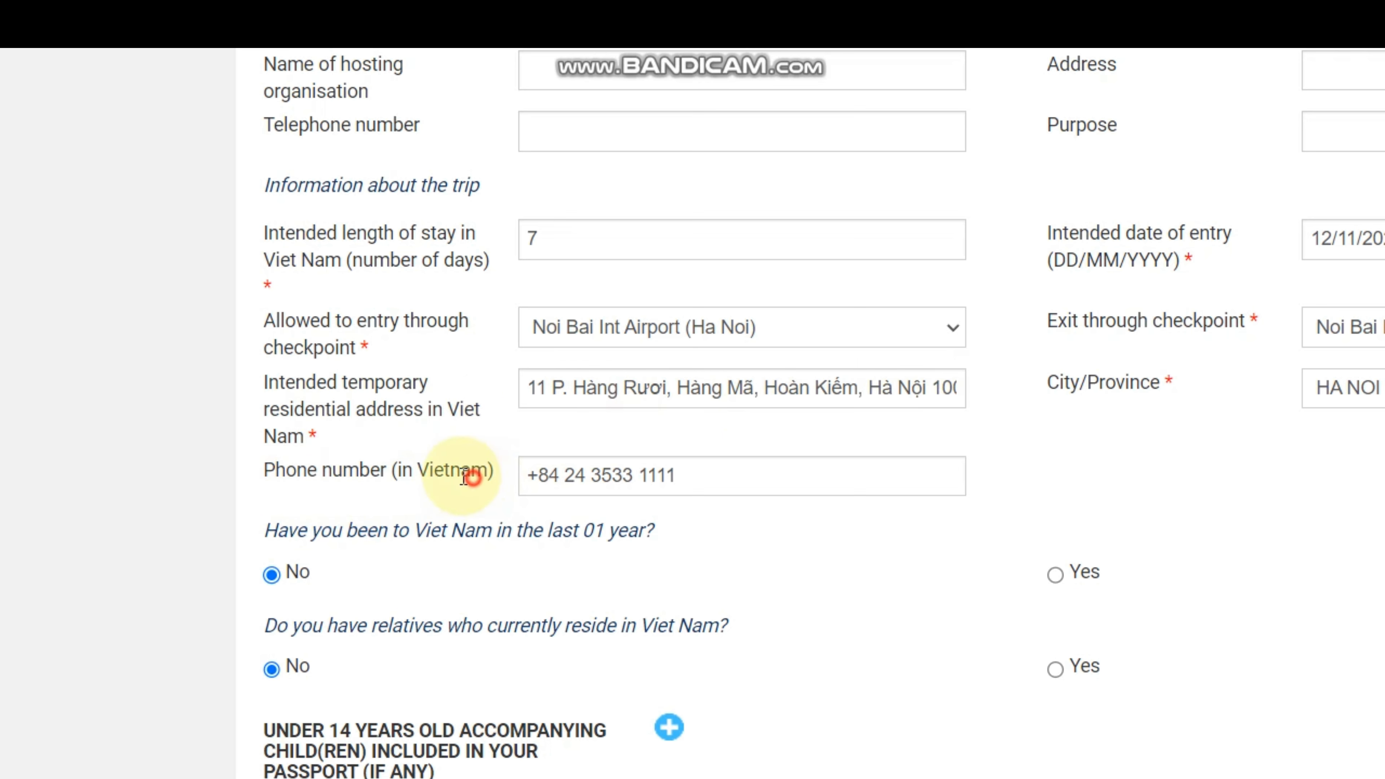
drag(464, 478, 226, 471)
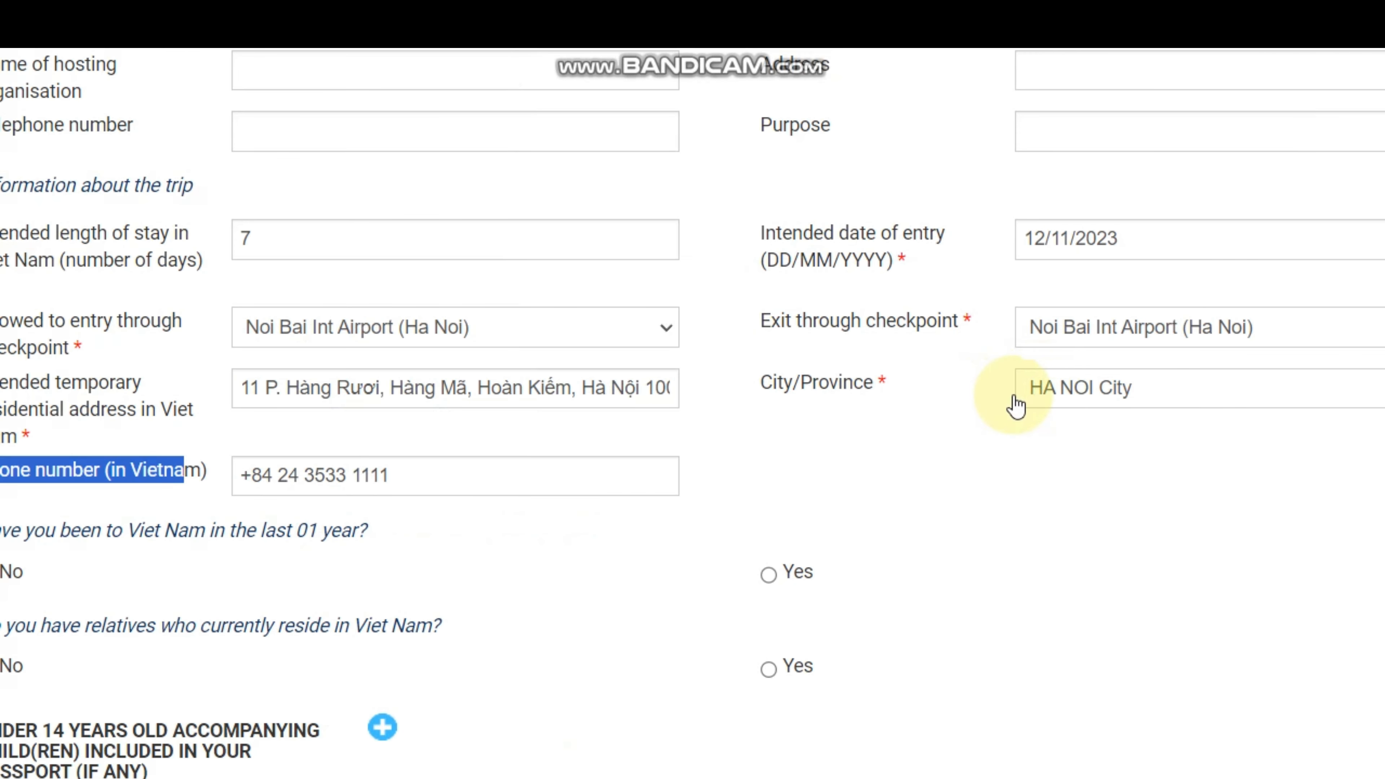
drag(915, 389, 675, 389)
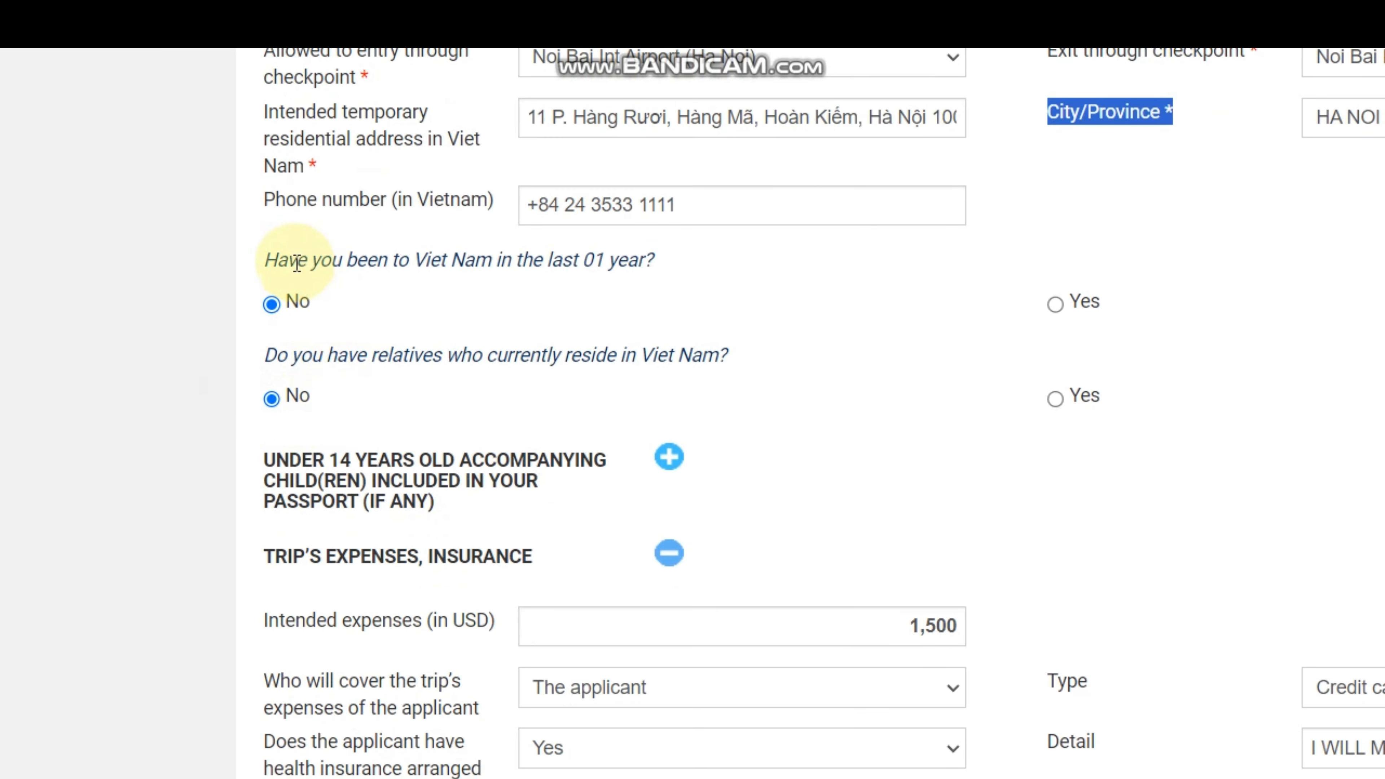
Review the questions about visiting Viet Nam in the last year and having relatives who reside there
drag(281, 267, 631, 269)
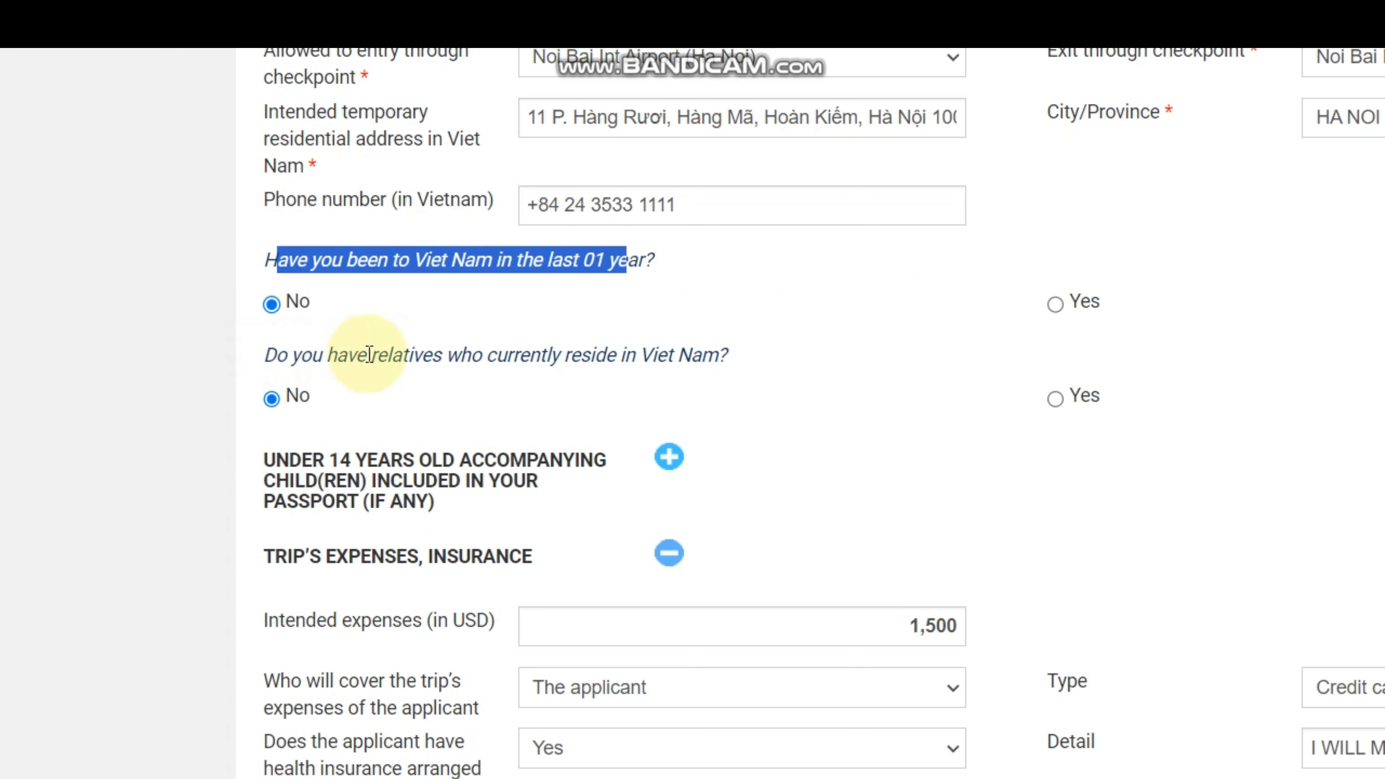
drag(719, 360, 284, 360)
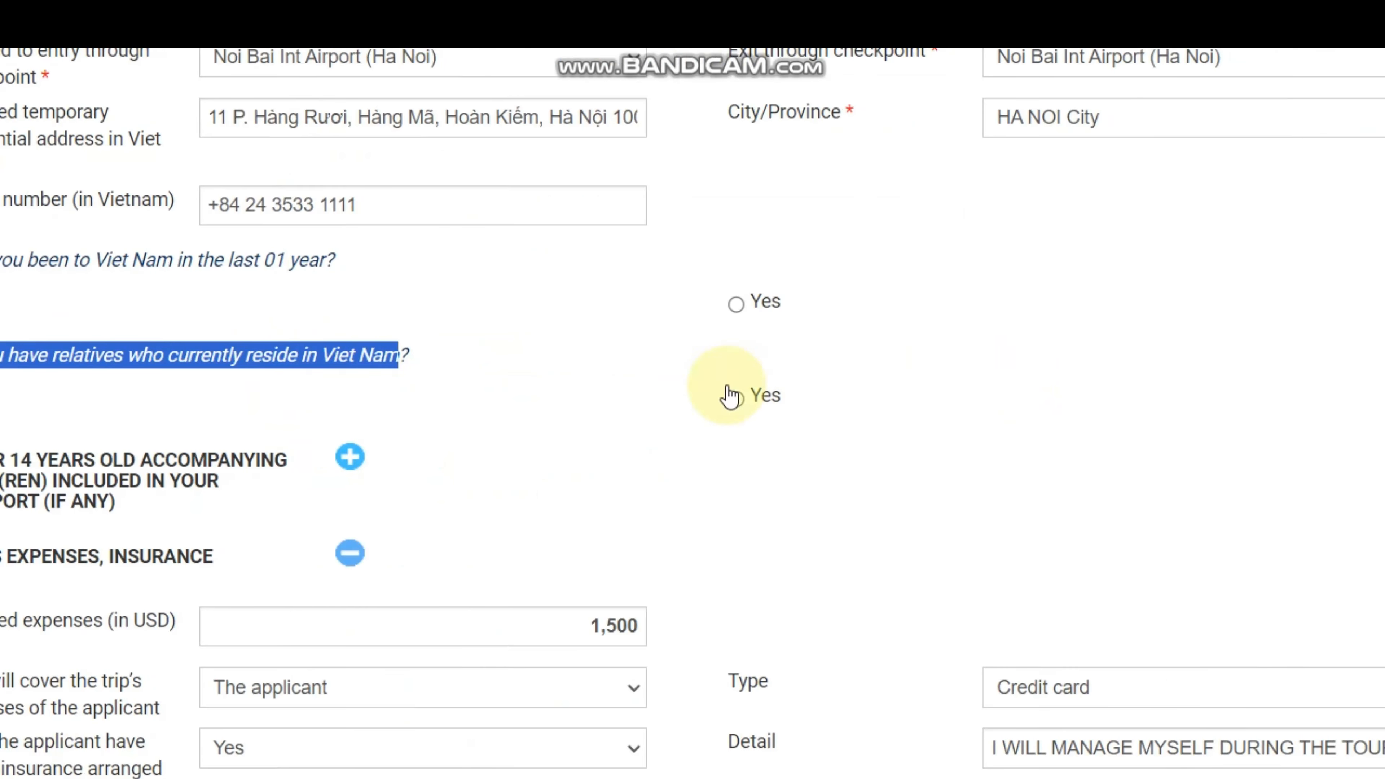
scroll(269, 426, down, 2)
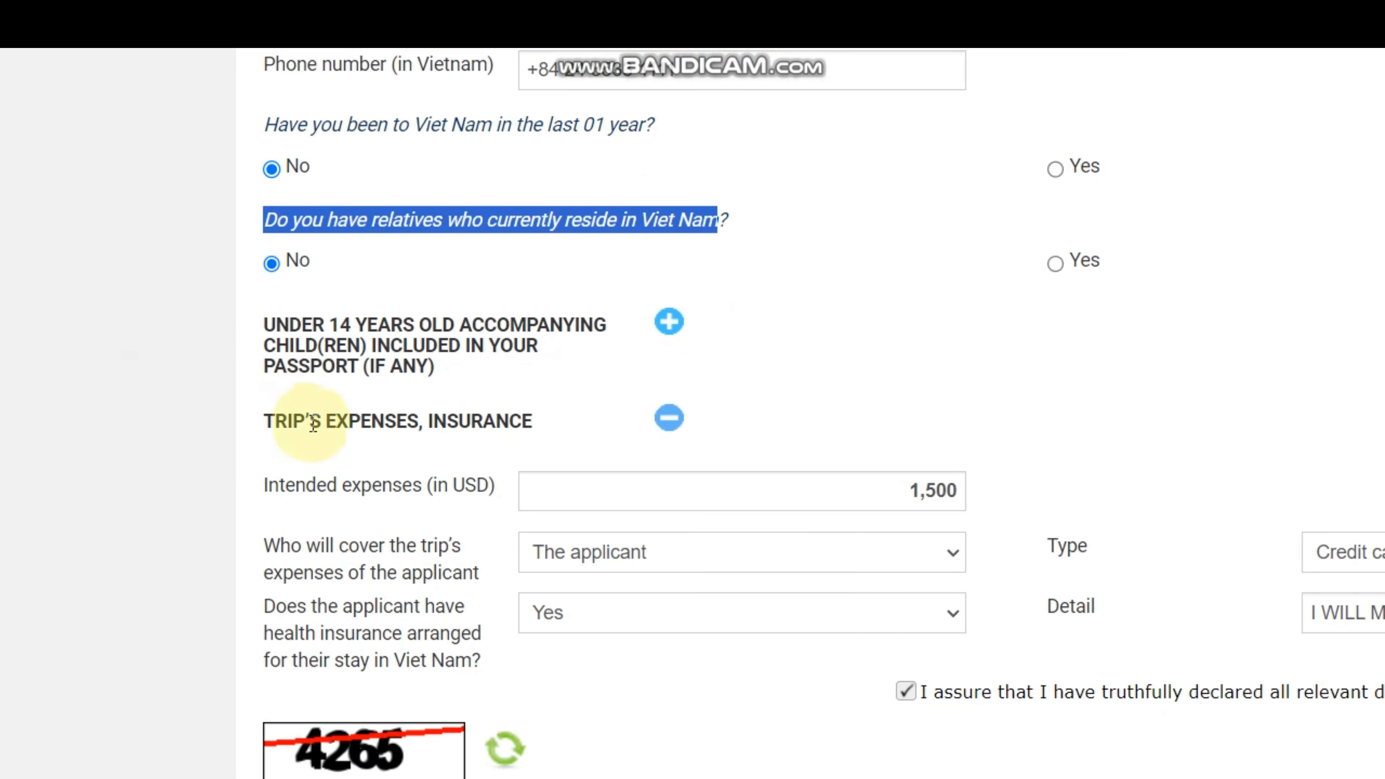
Review the intended trip expenses in USD and check the choices for who will cover them, keeping The applicant
scroll(326, 410, down, 2)
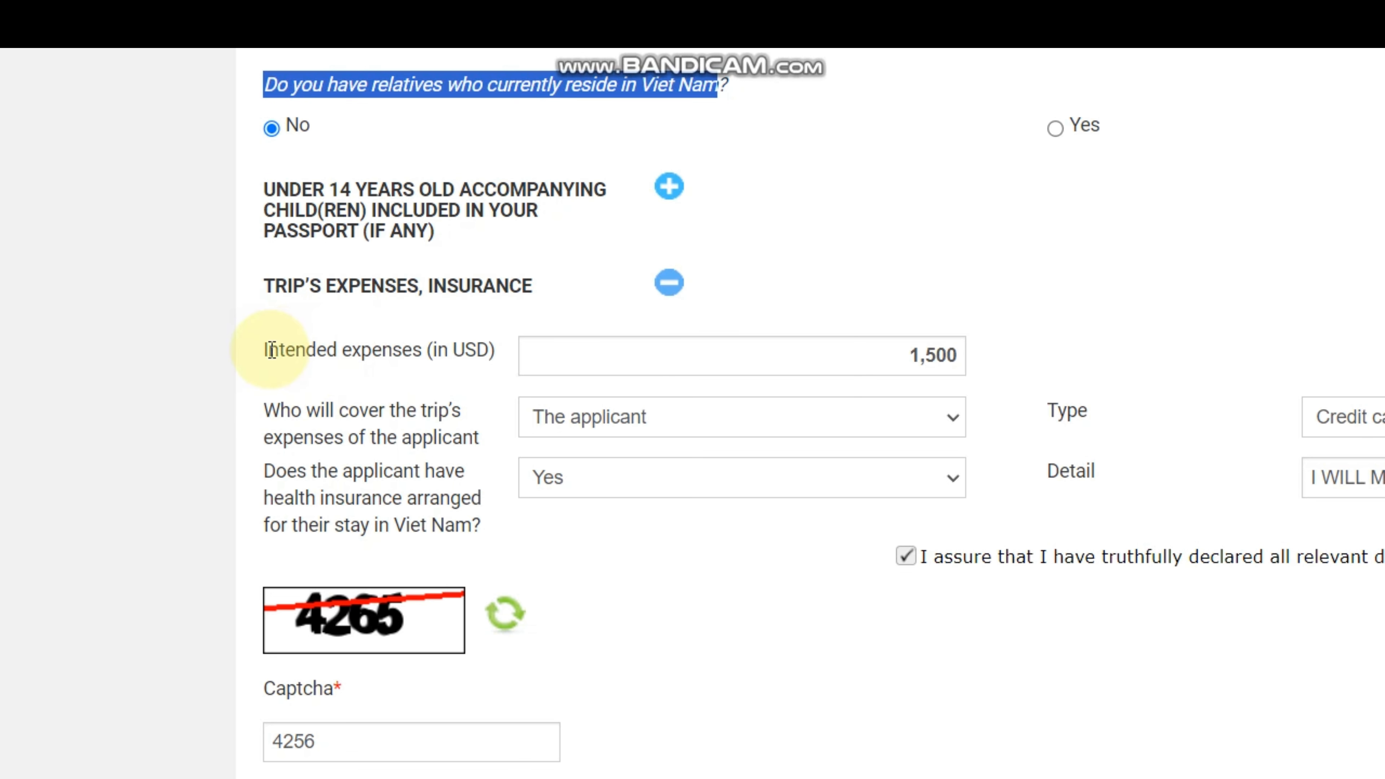
drag(271, 350, 492, 358)
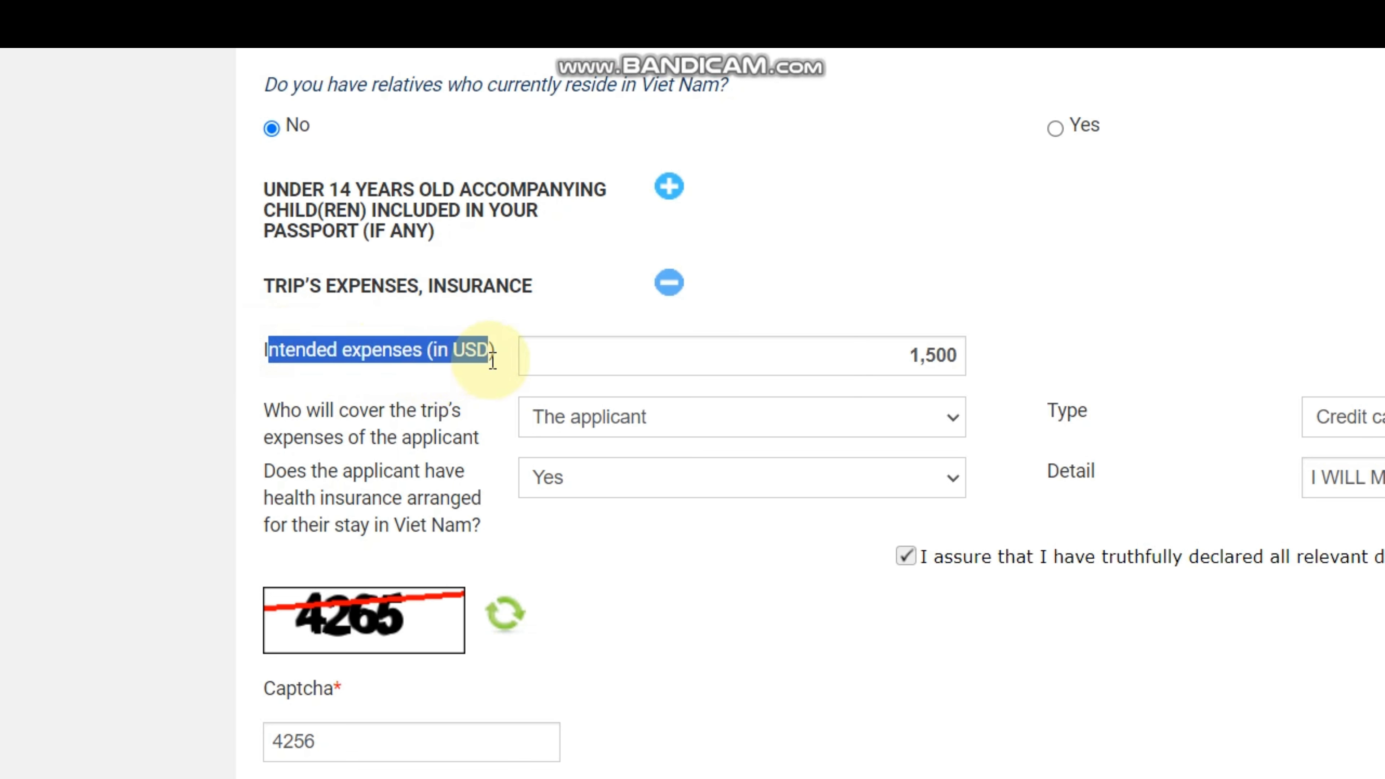
drag(906, 354, 977, 374)
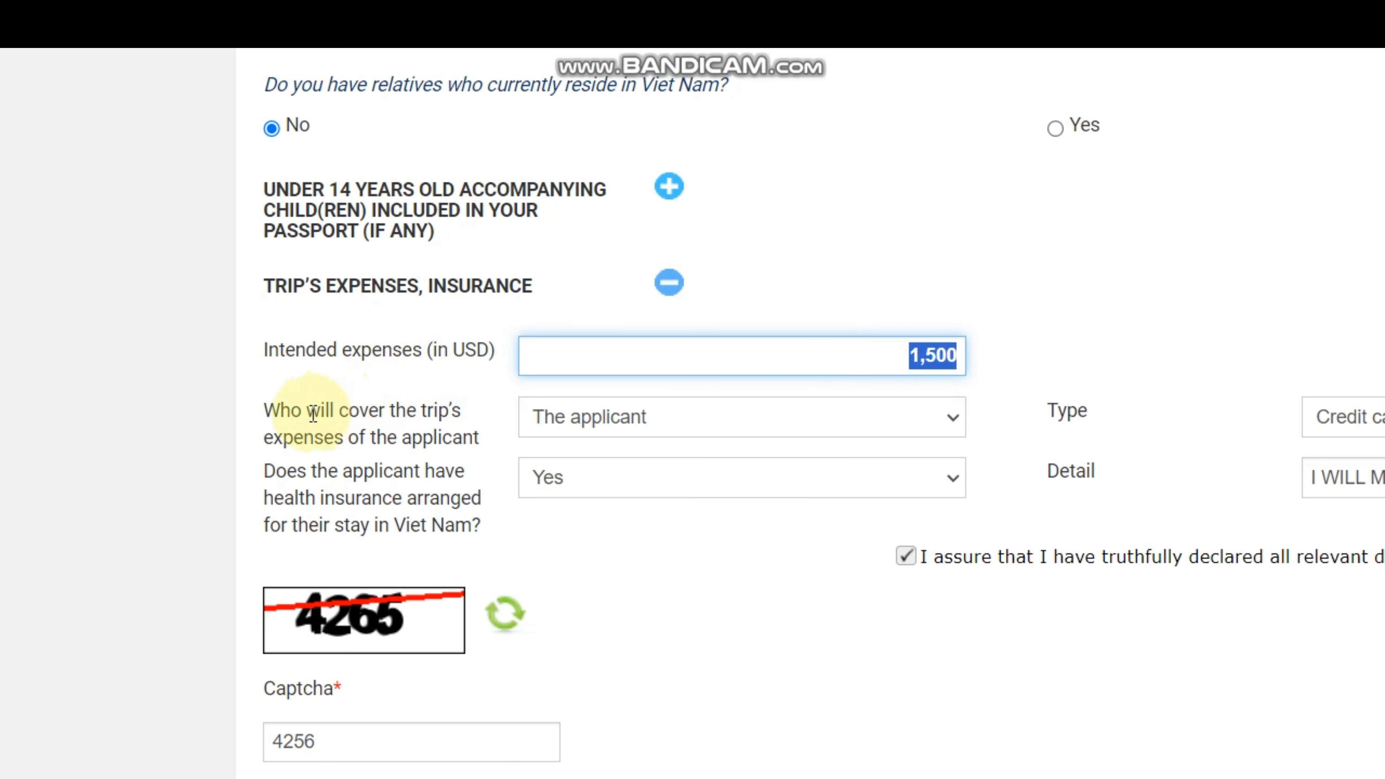
click(596, 417)
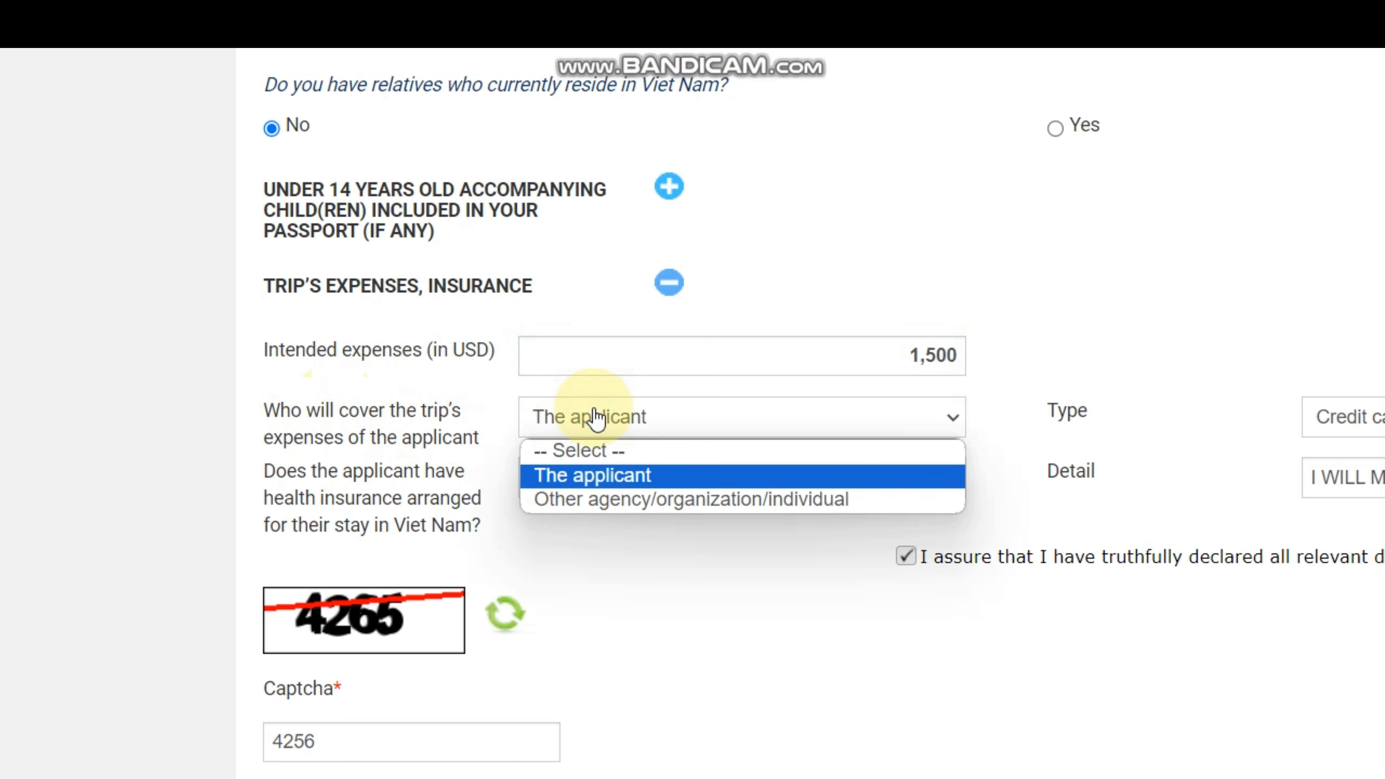
click(596, 417)
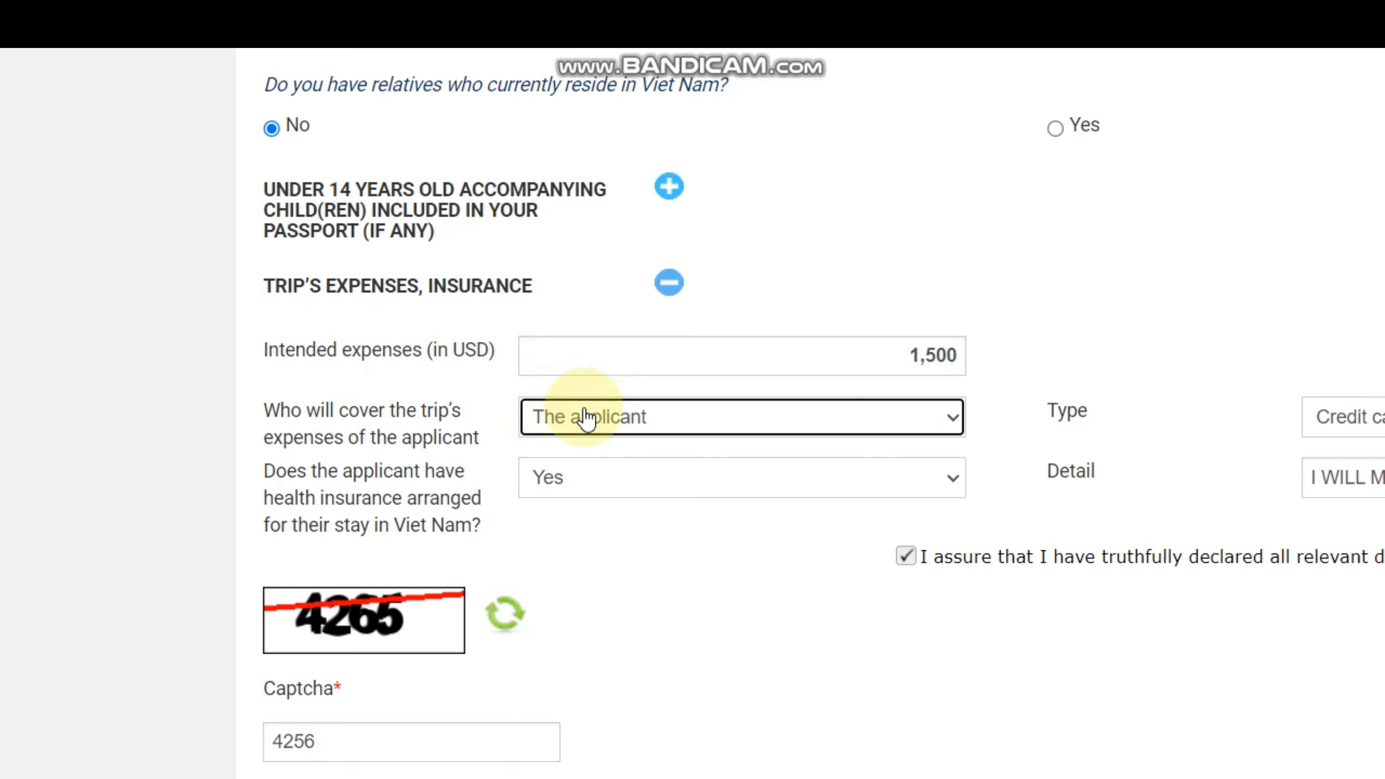
click(722, 422)
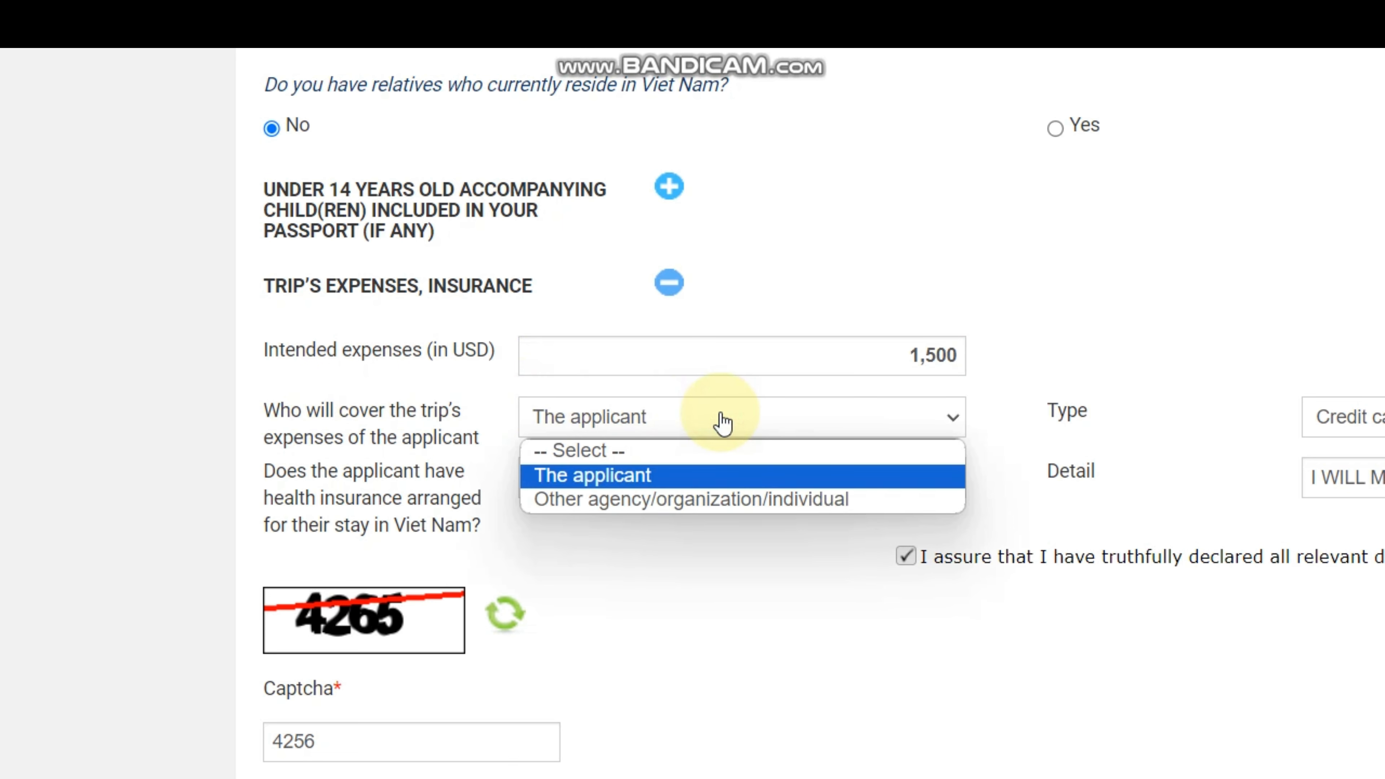
click(723, 423)
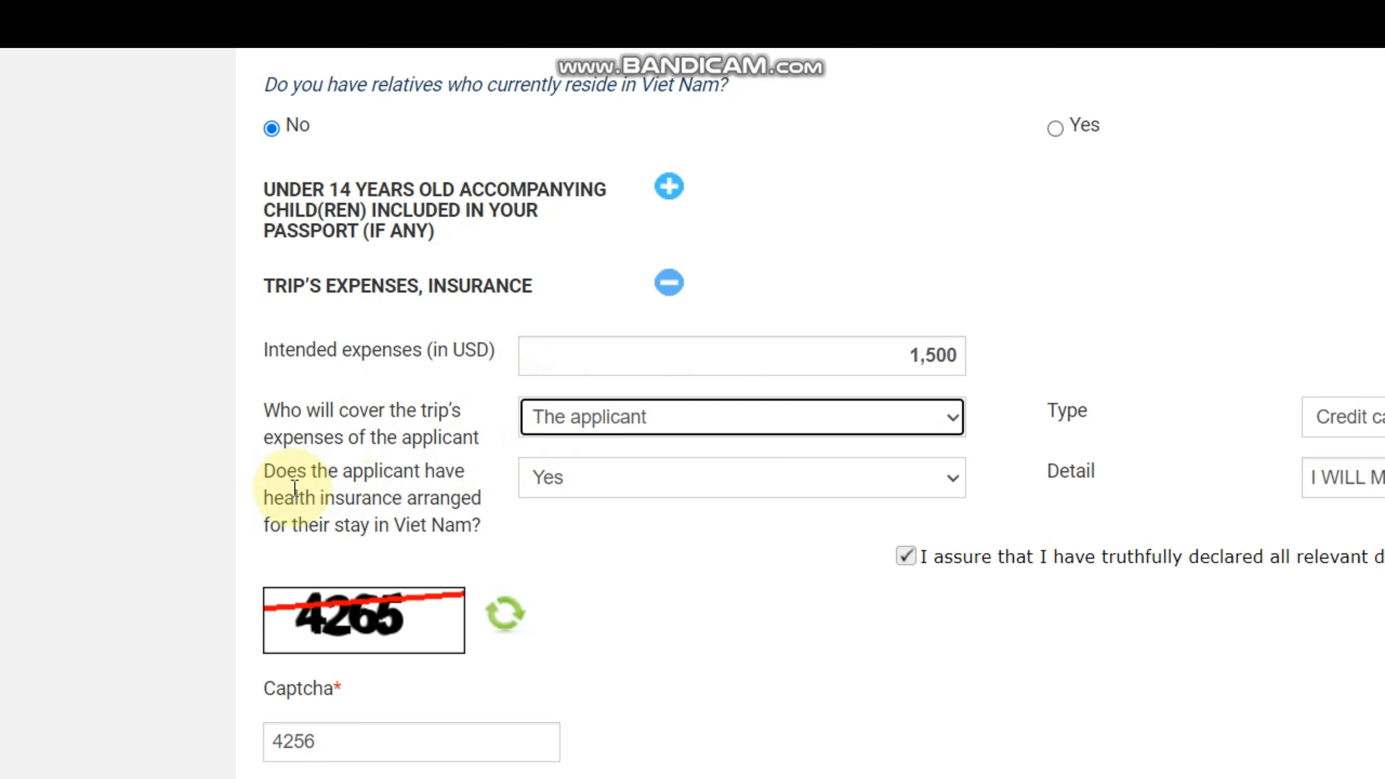
Check the choices for the applicant's health insurance, keeping Yes, and review the insurance detail text
click(594, 497)
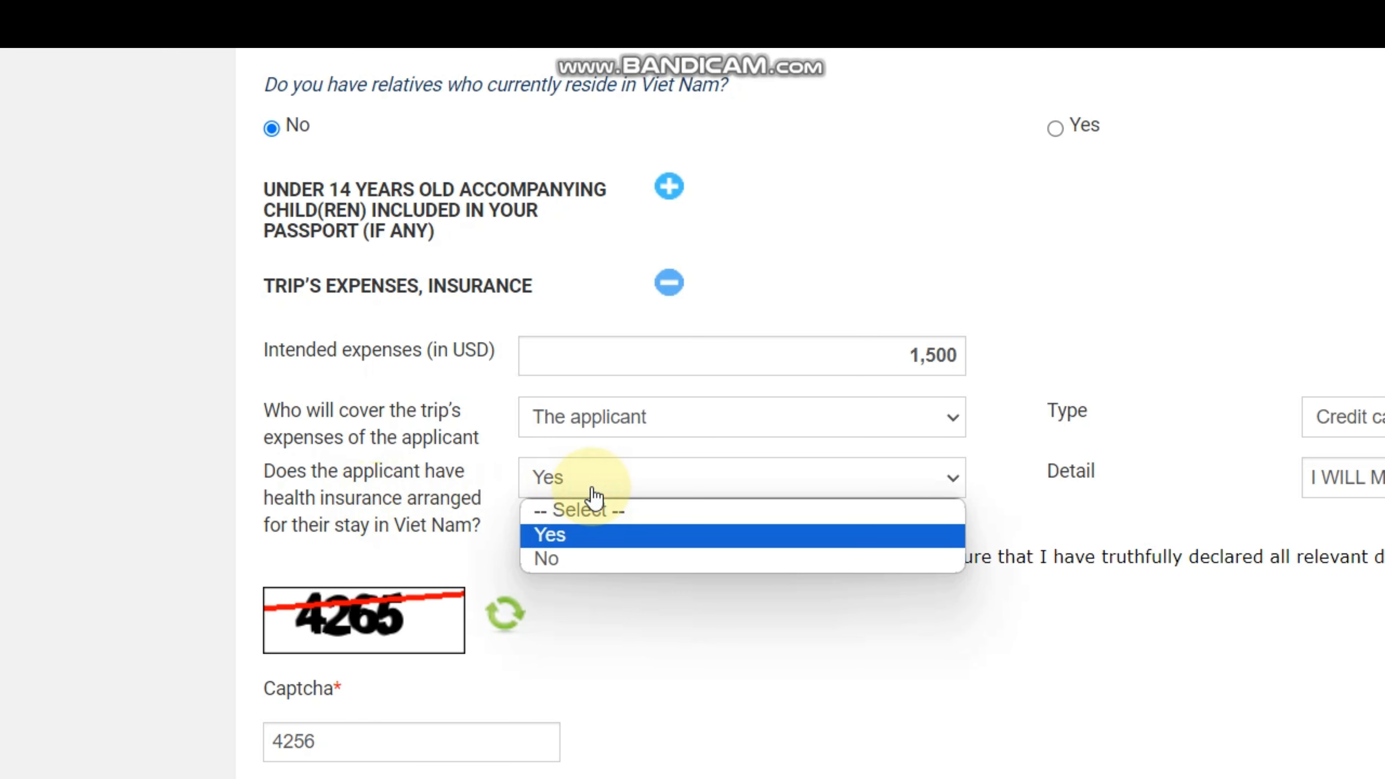
click(594, 493)
scroll(1019, 477, right, 1)
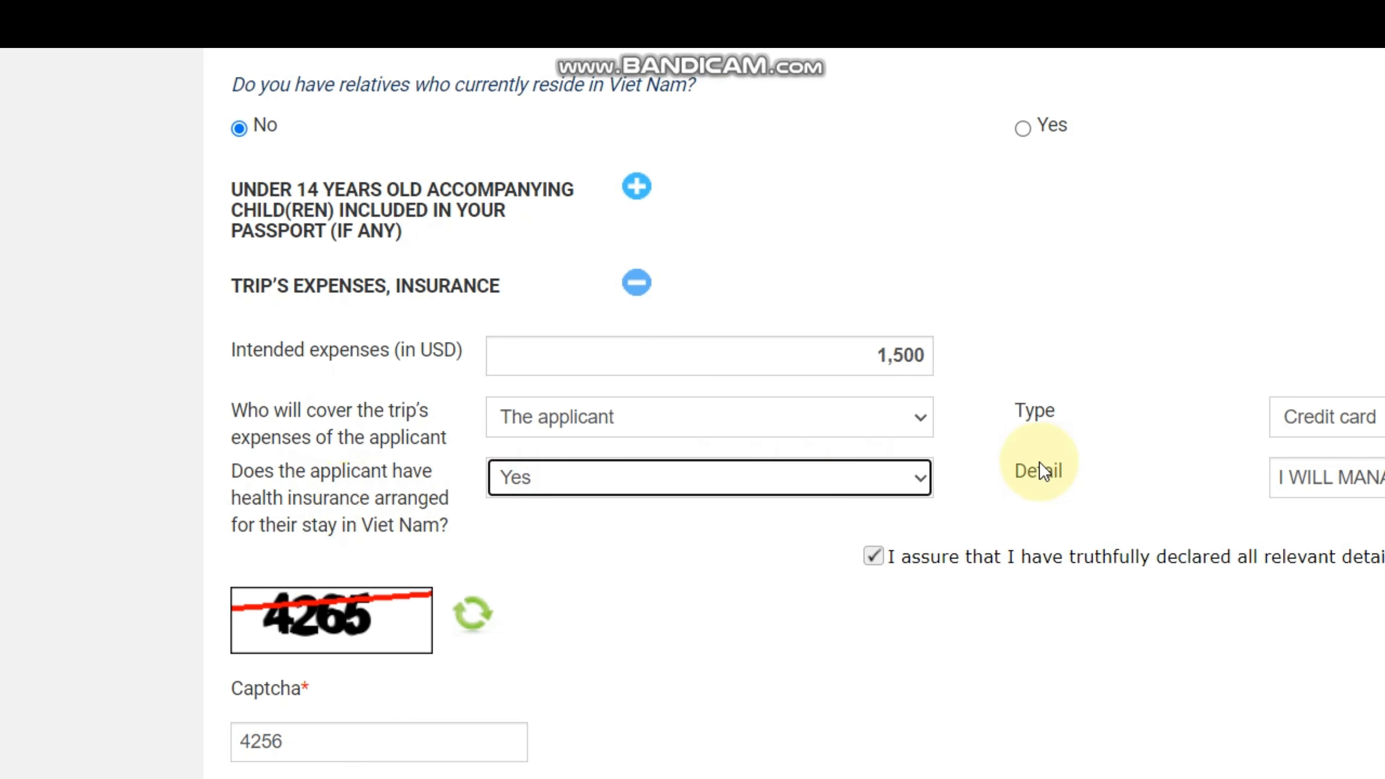
drag(1028, 479, 1036, 476)
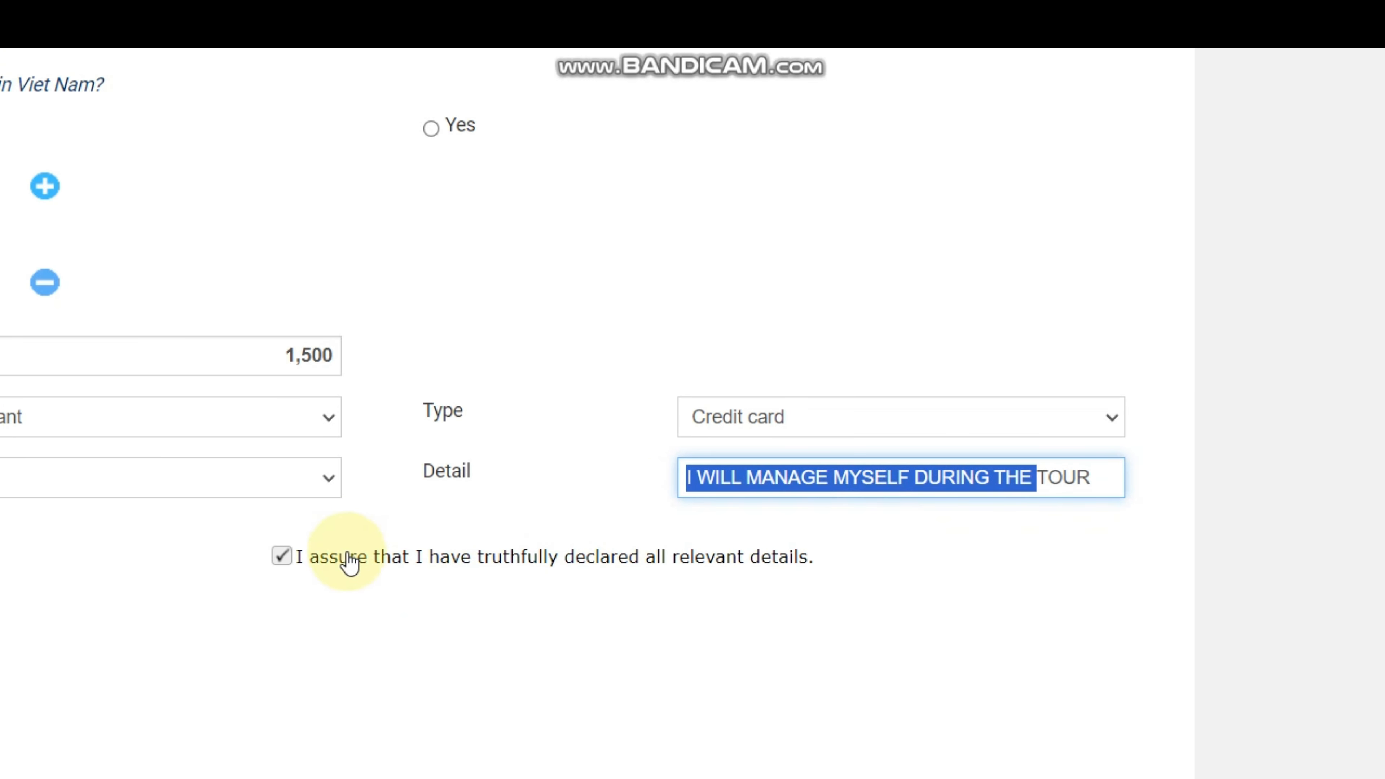
Submit the completed form to the application review and acknowledge the registration details message
scroll(349, 550, left, 2)
scroll(396, 469, down, 2)
click(398, 459)
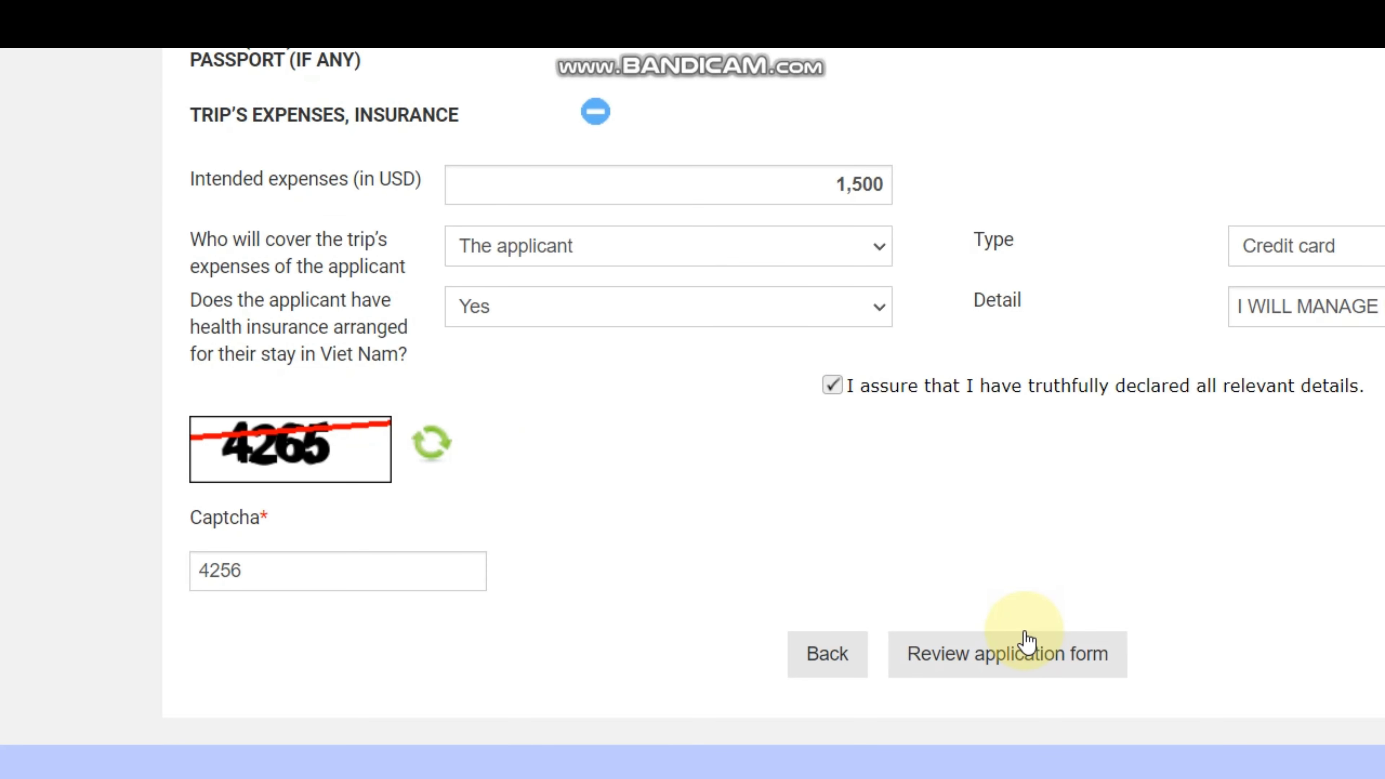
click(1025, 635)
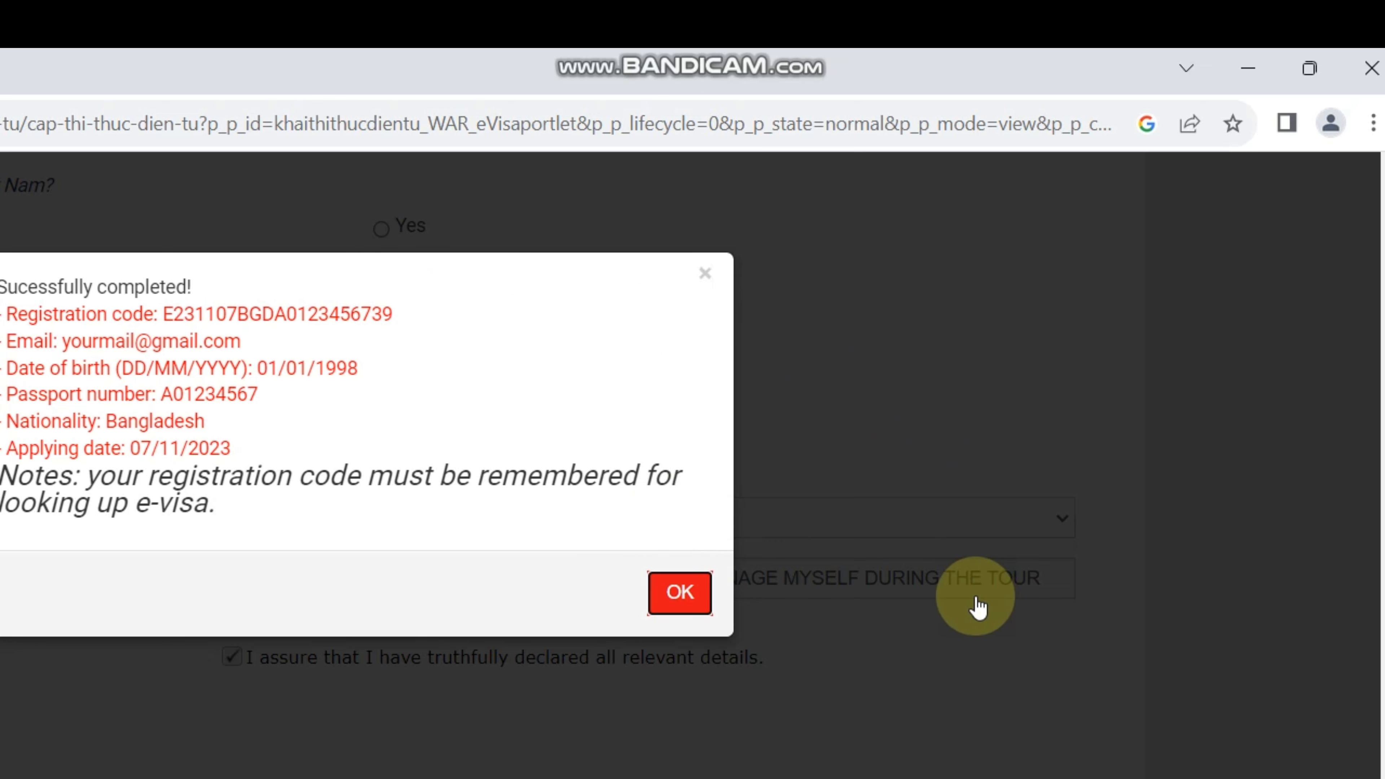
click(676, 594)
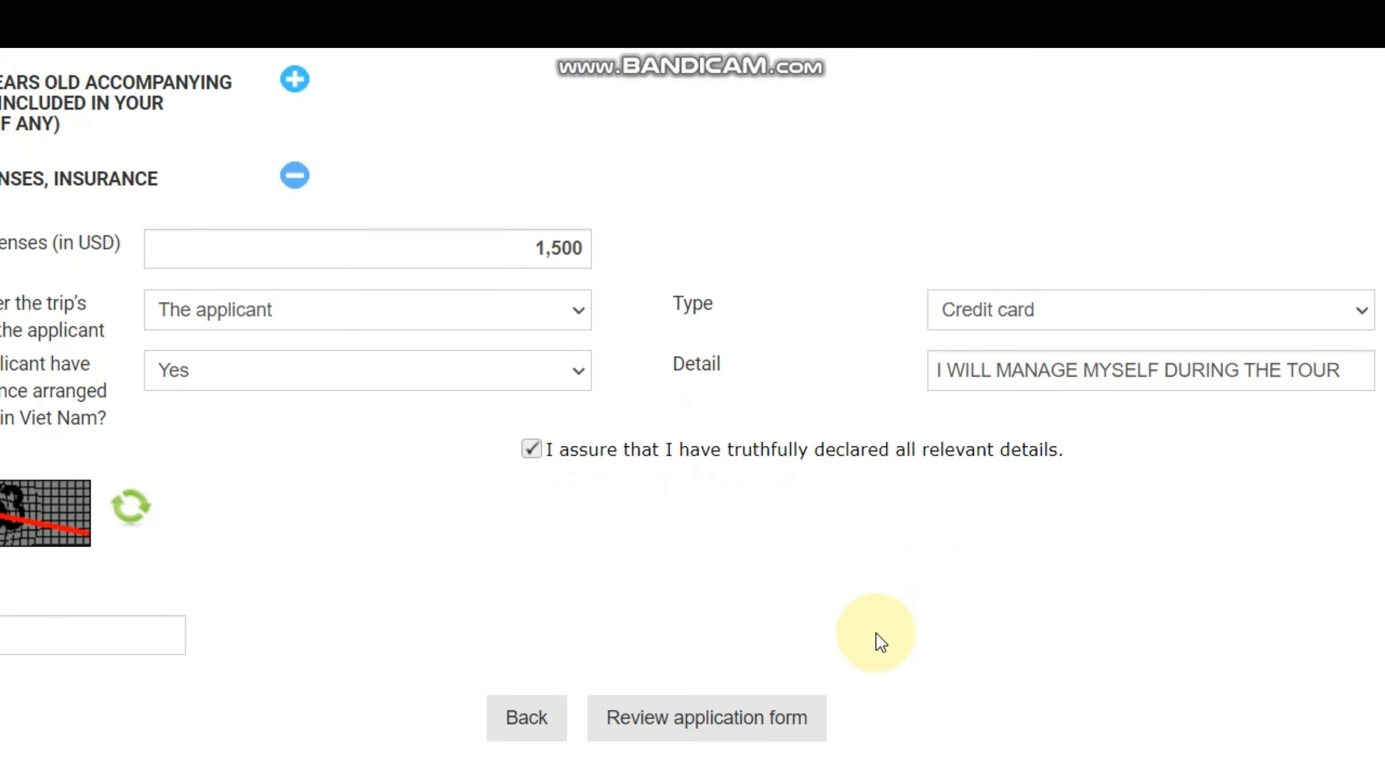
click(801, 646)
Review the application summary from the personal details through the trip's expenses and insurance to the payment option
scroll(787, 634, down, 10)
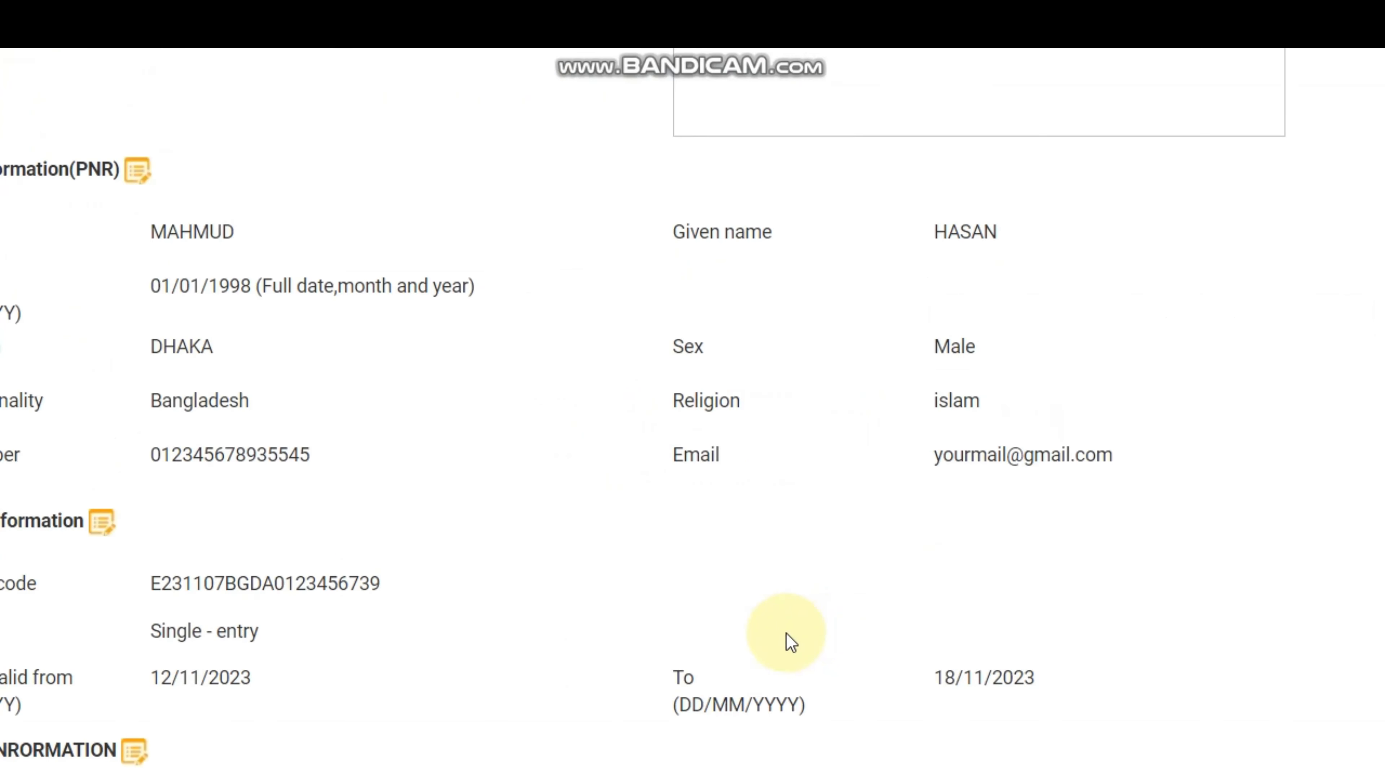
scroll(791, 642, down, 6)
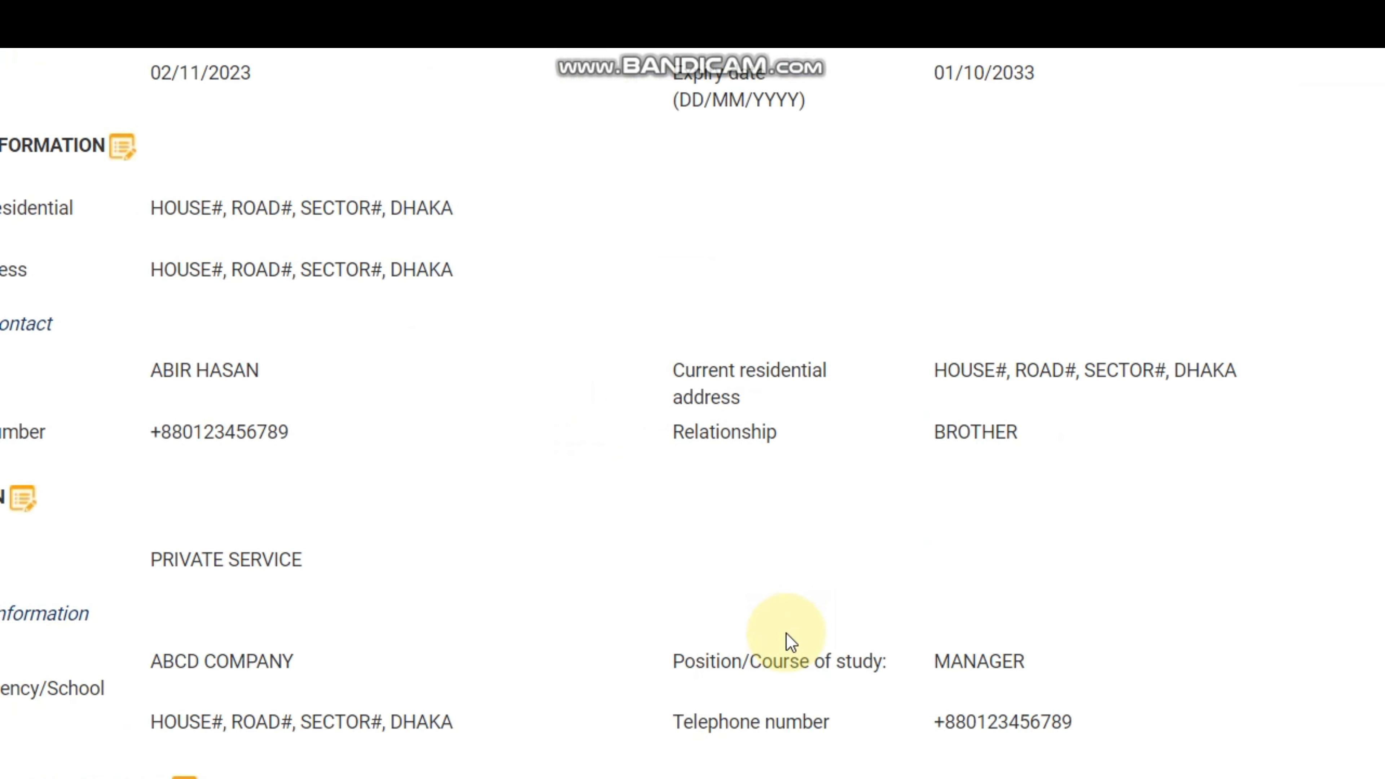
scroll(790, 641, down, 10)
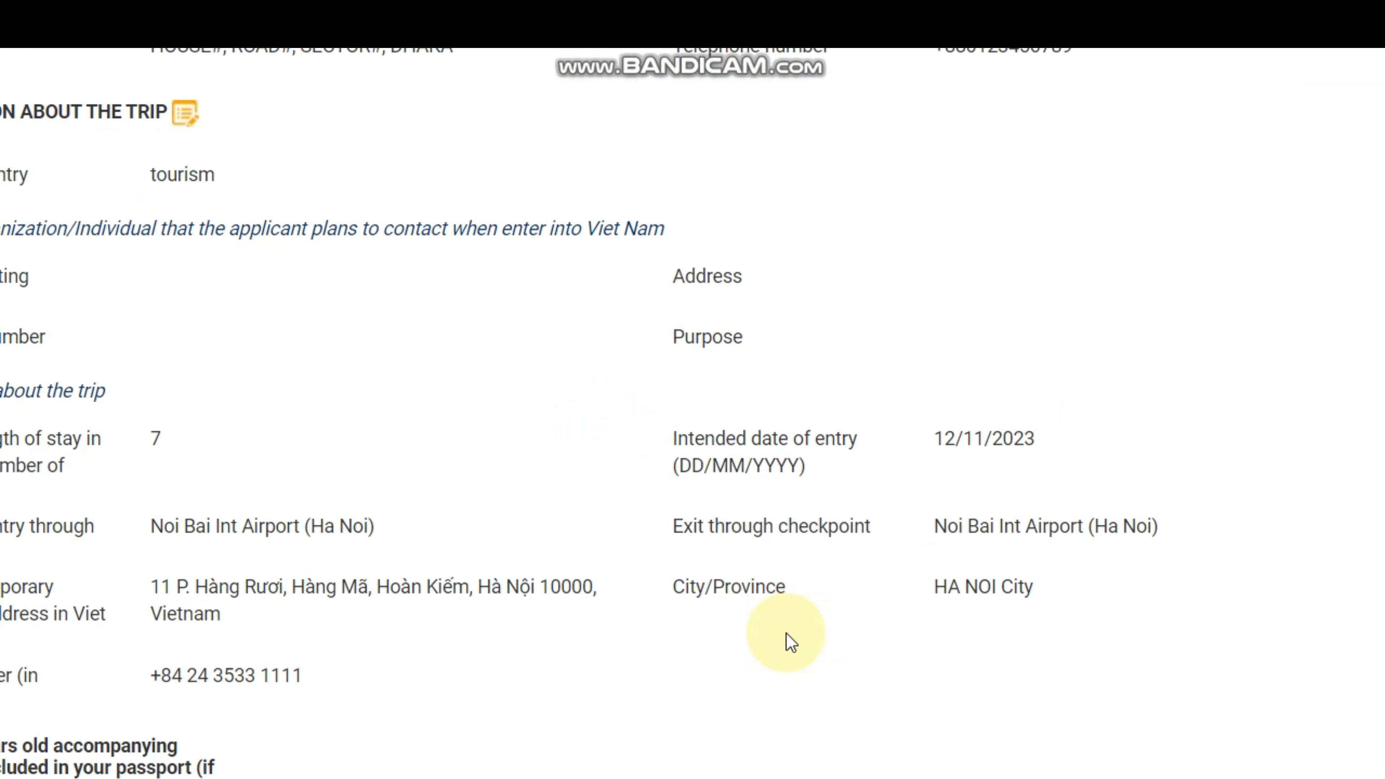
scroll(790, 642, down, 12)
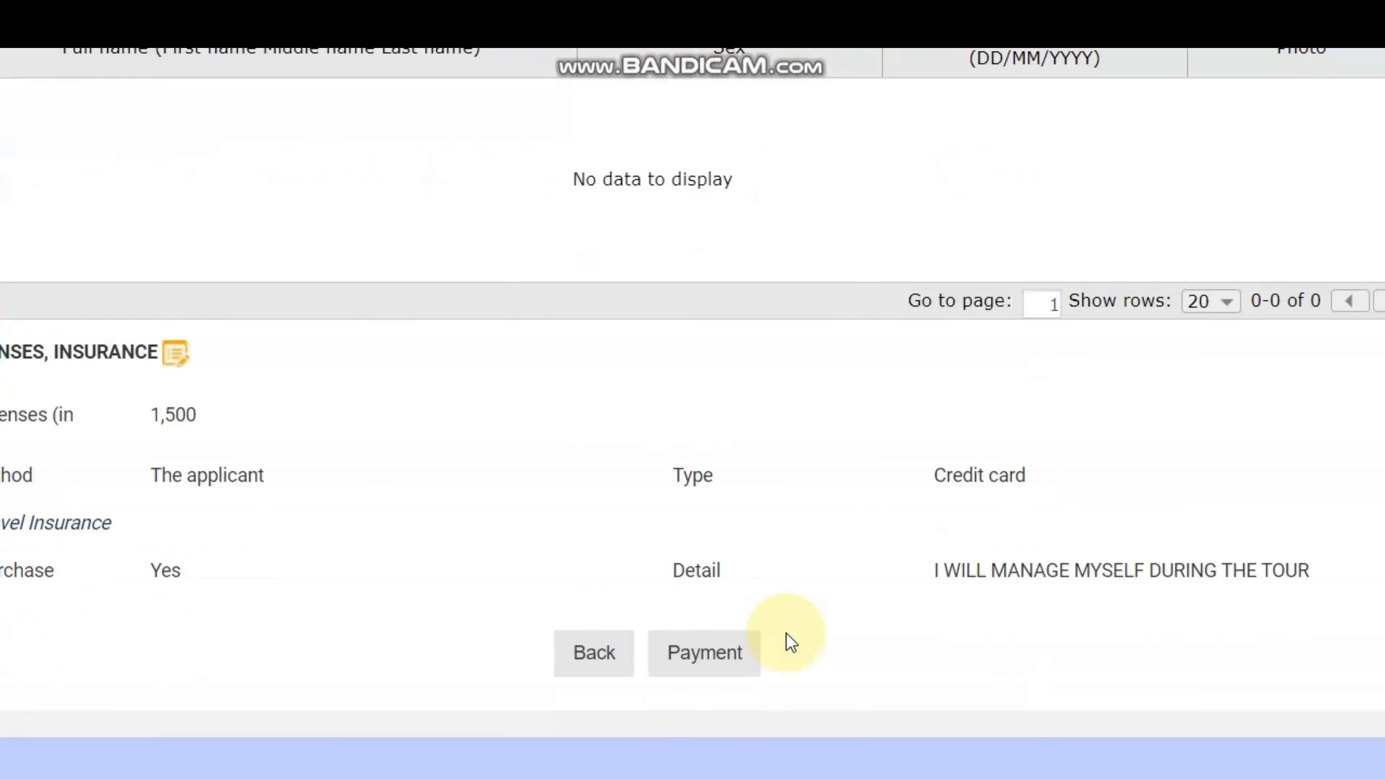
Recheck the trip, expenses and insurance details in the application summary and proceed to payment
scroll(791, 642, up, 12)
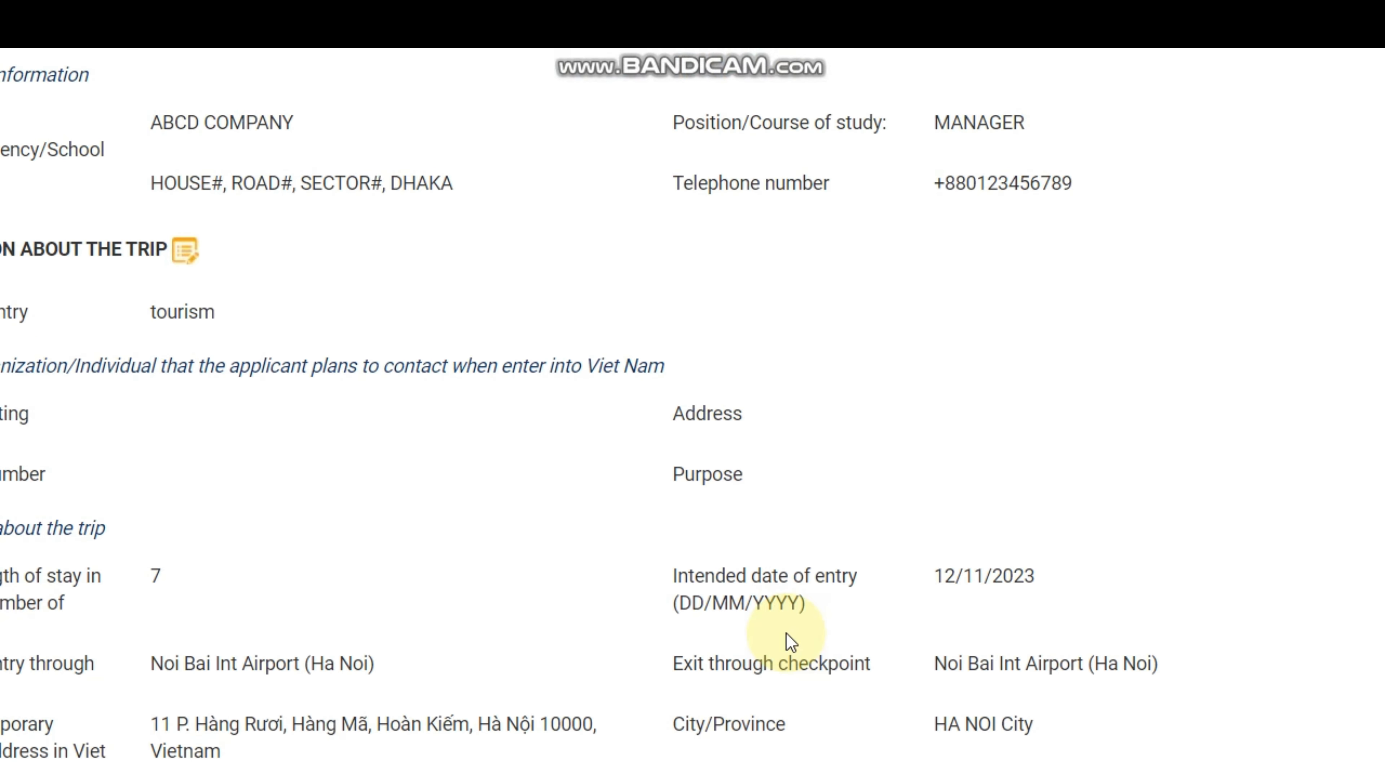
scroll(791, 642, up, 20)
scroll(791, 642, down, 20)
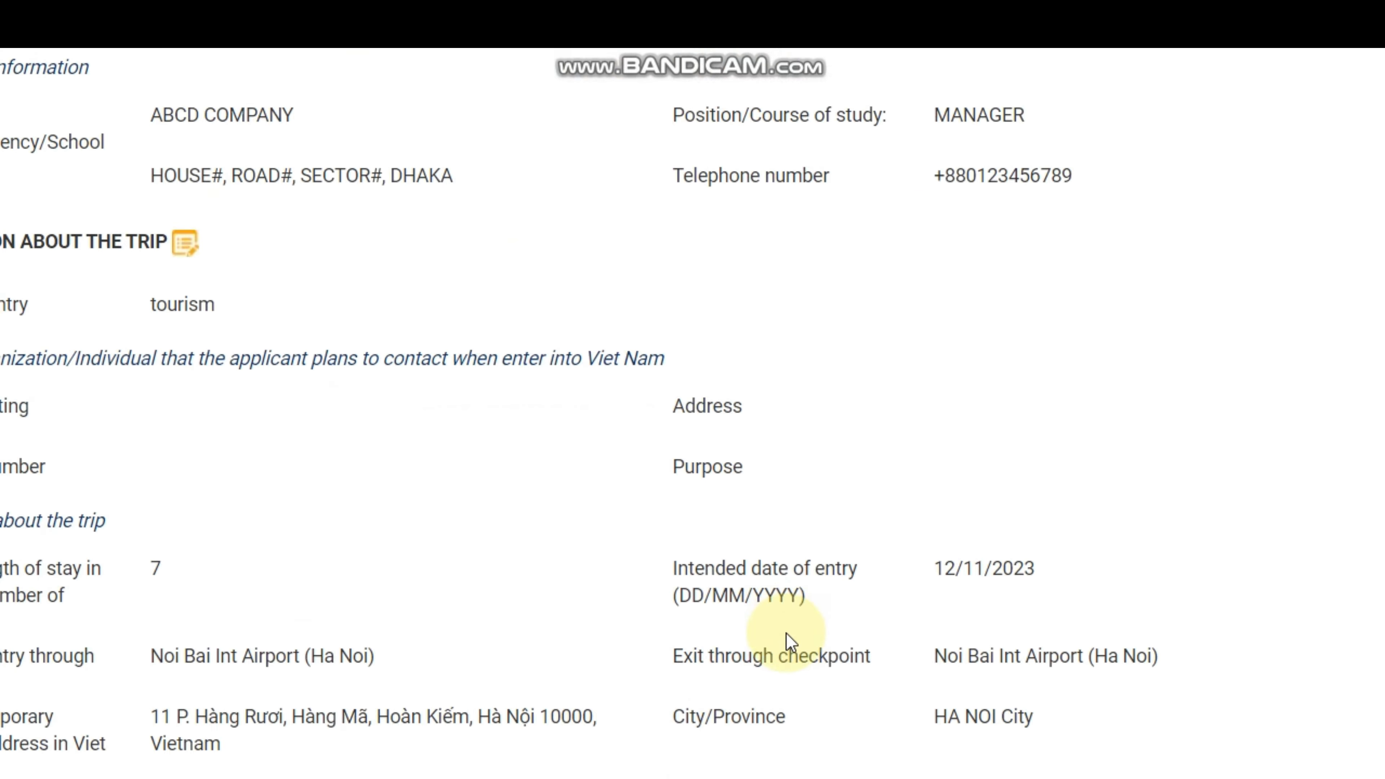
scroll(790, 641, down, 12)
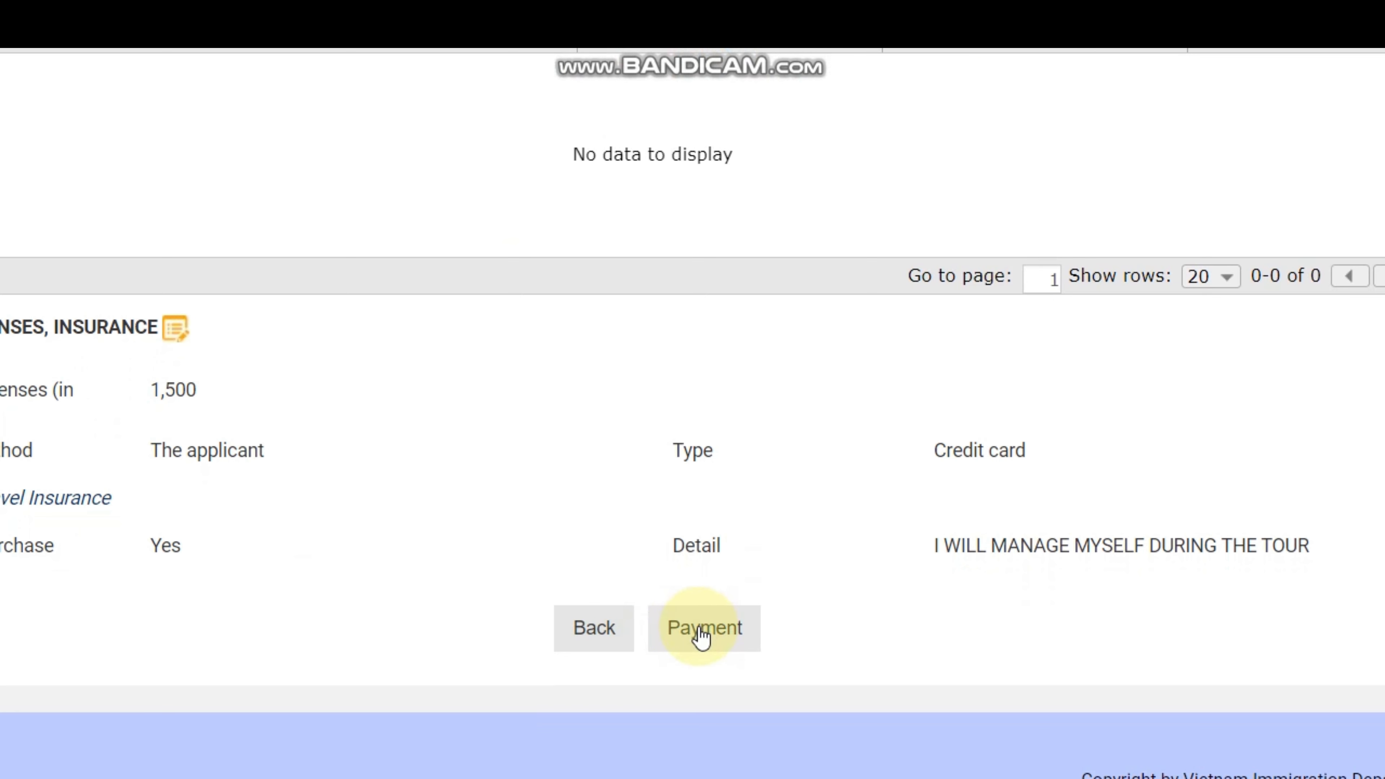
click(702, 636)
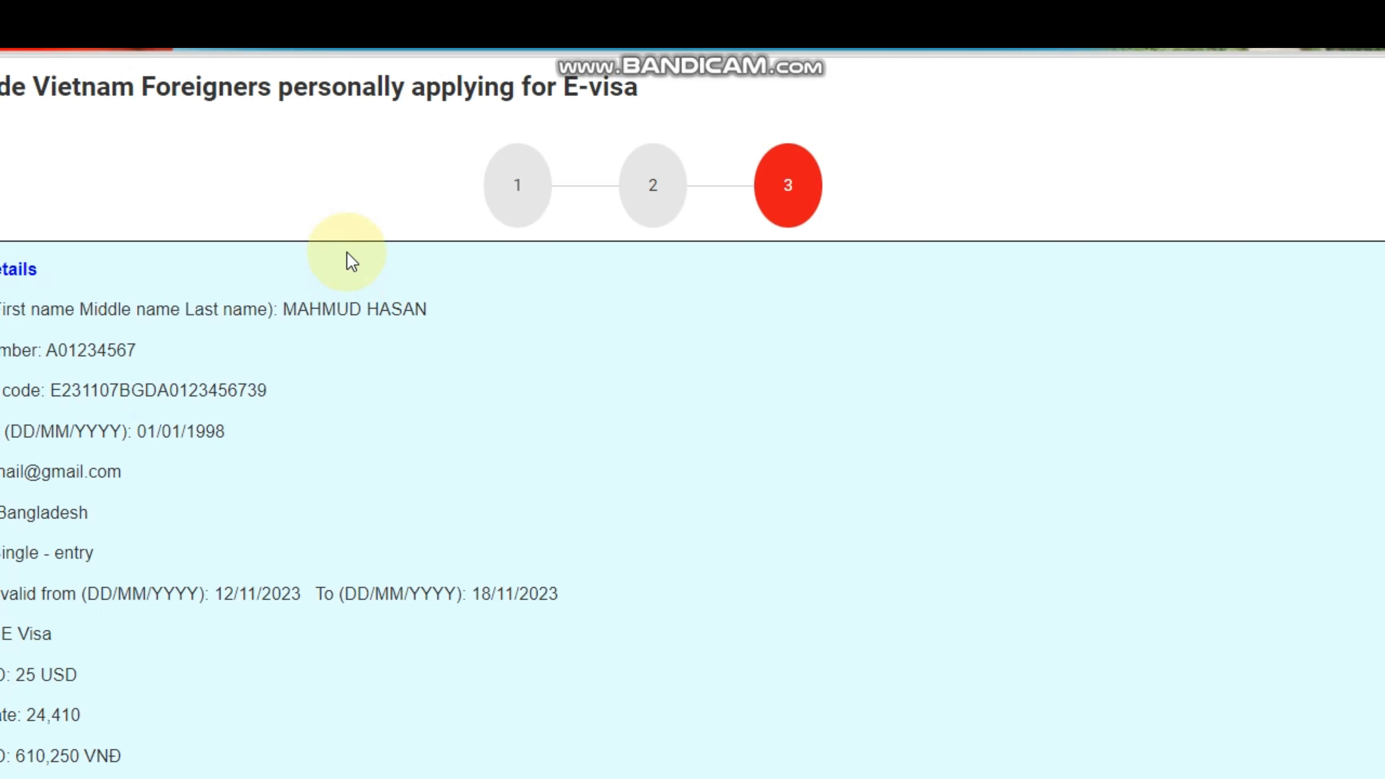
Agree to pay the e-visa fee at the VietCombank payment gateway and choose Visa as the card type
scroll(354, 262, down, 5)
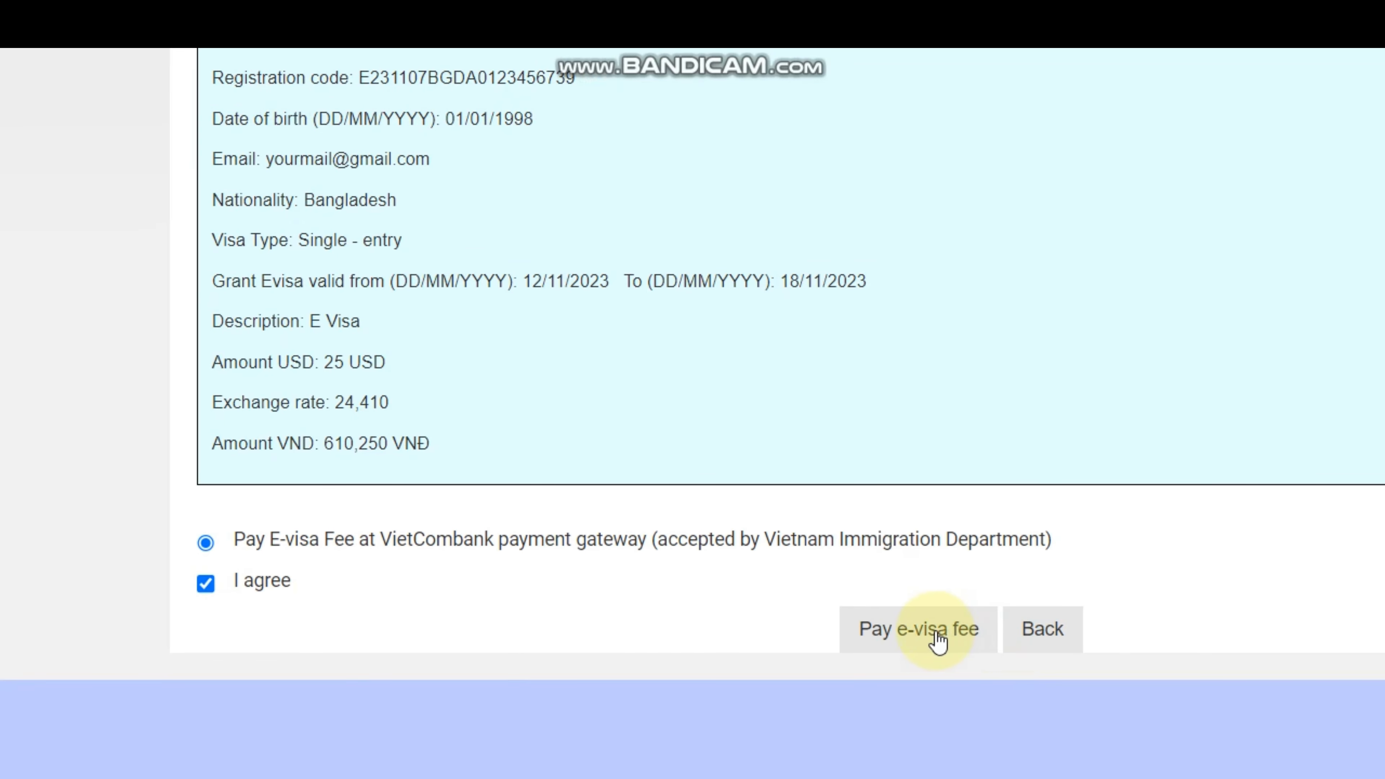
click(914, 634)
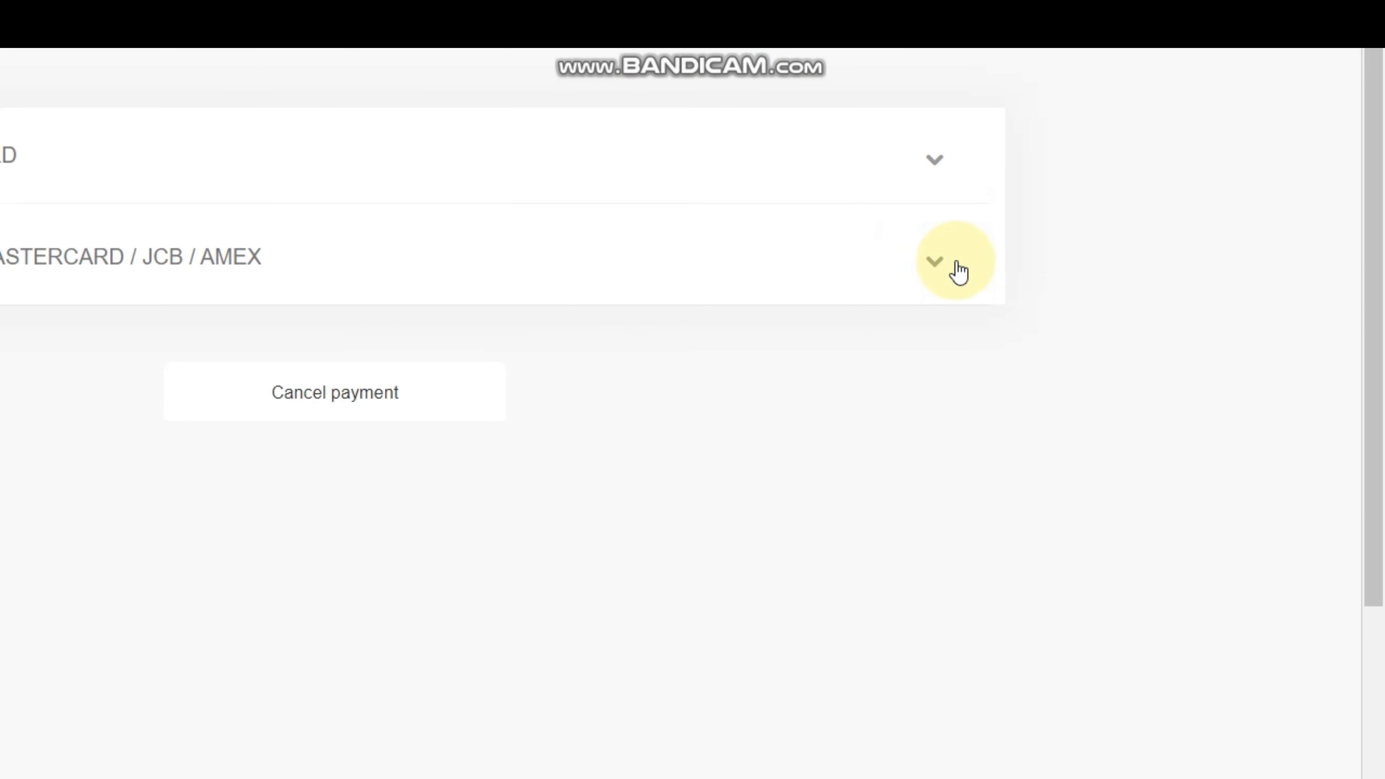
click(939, 266)
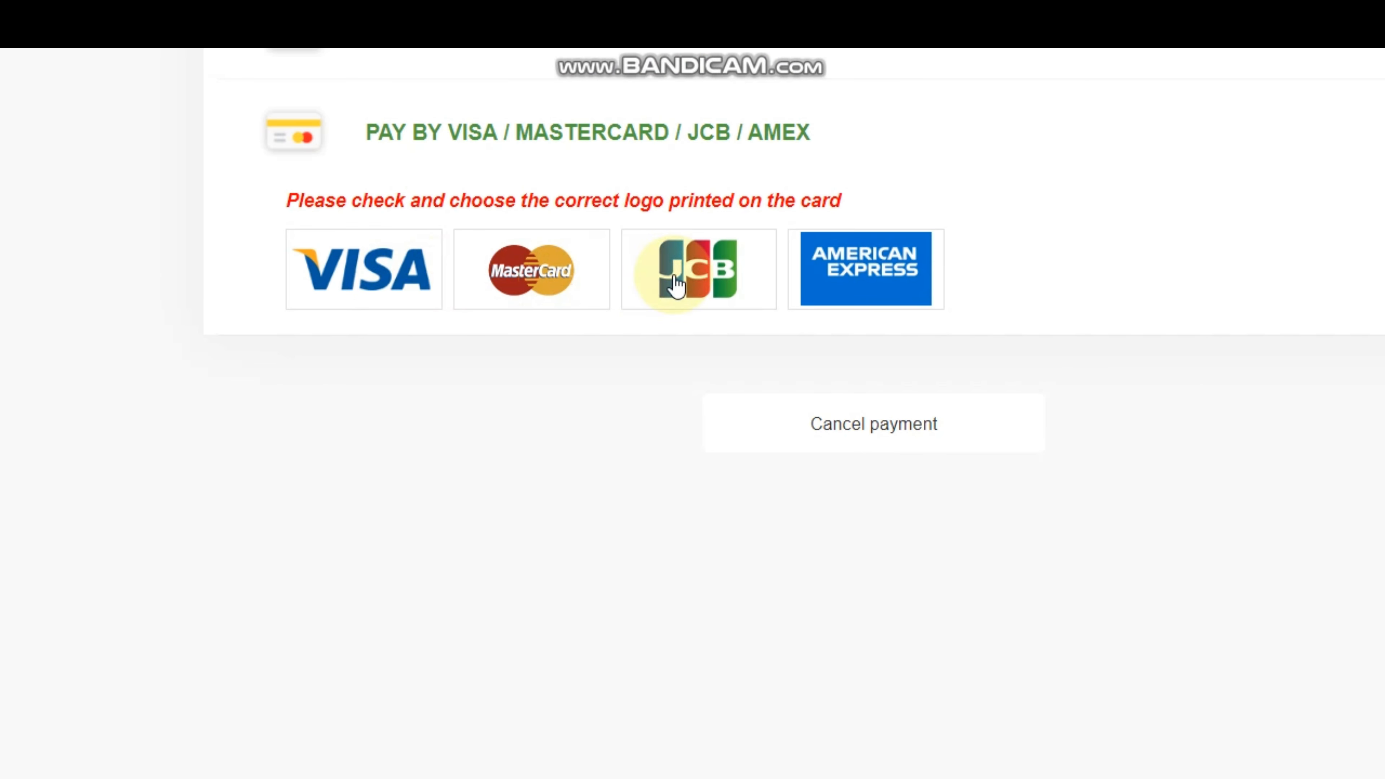
click(385, 285)
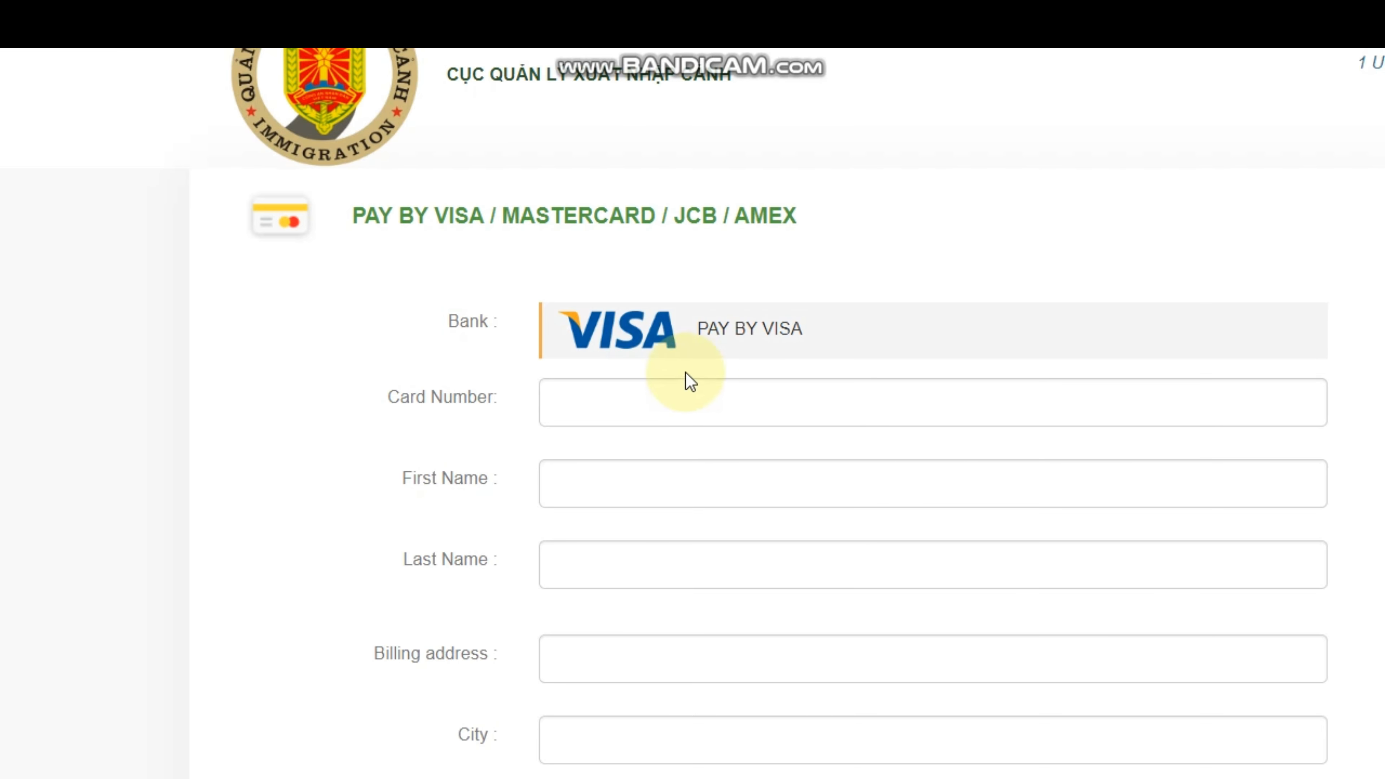
Go through the card number, first name, last name and billing address fields of the Visa payment form without filling them in
click(619, 406)
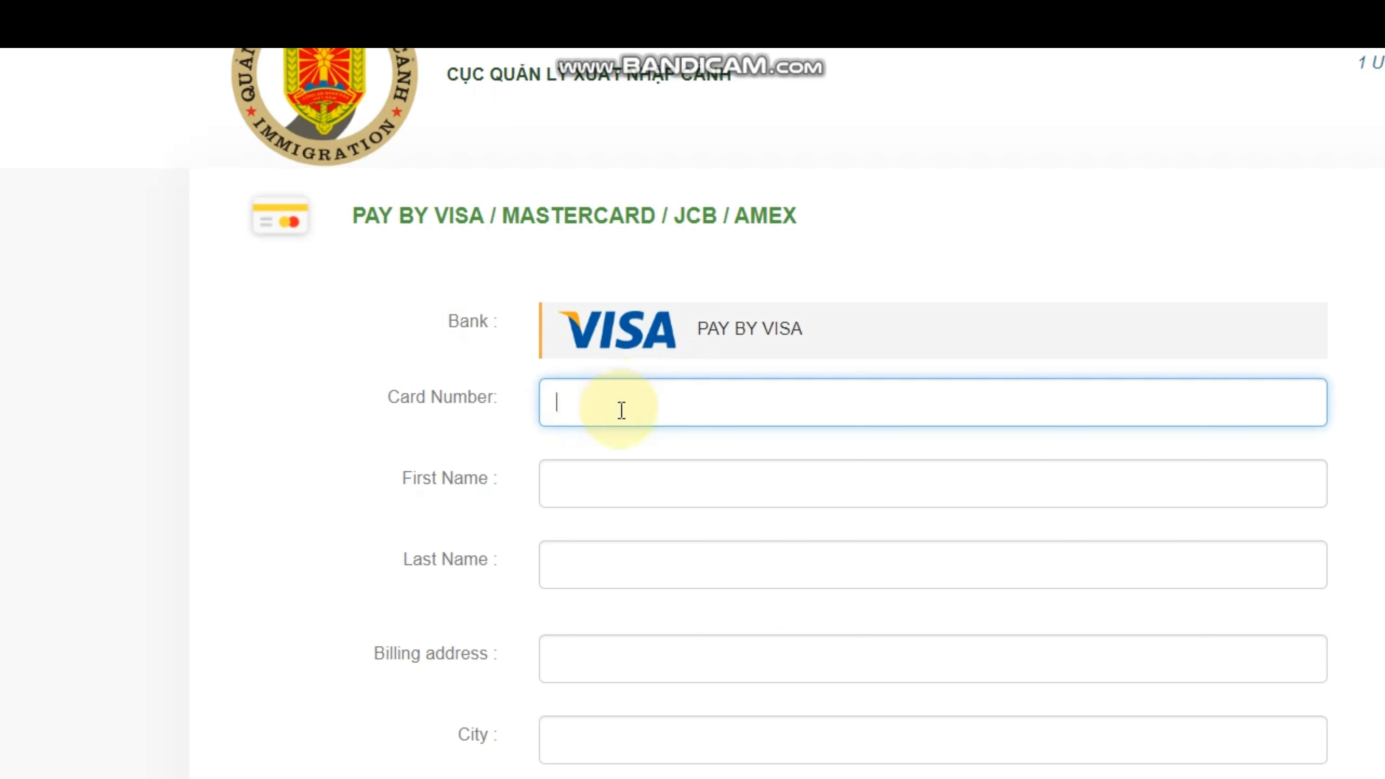
click(613, 479)
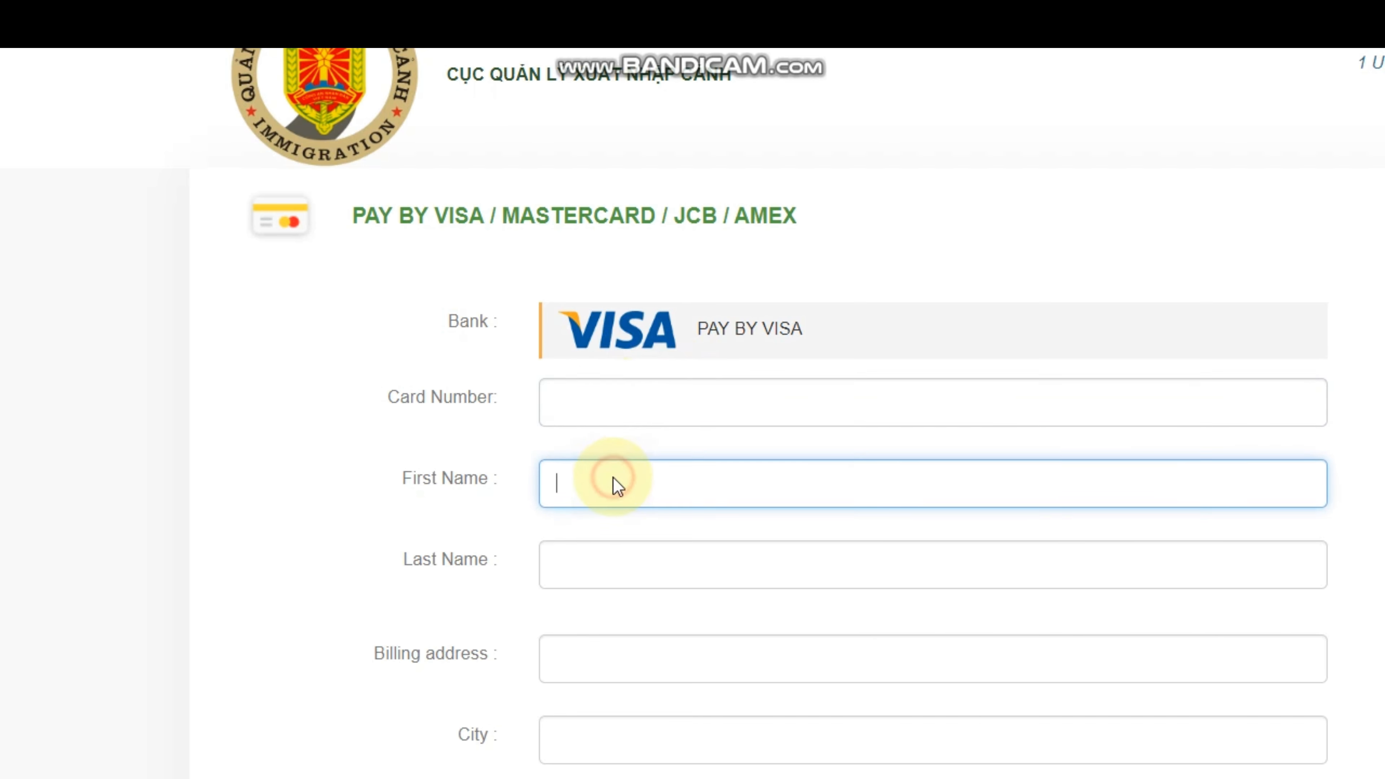
click(599, 591)
scroll(600, 595, down, 2)
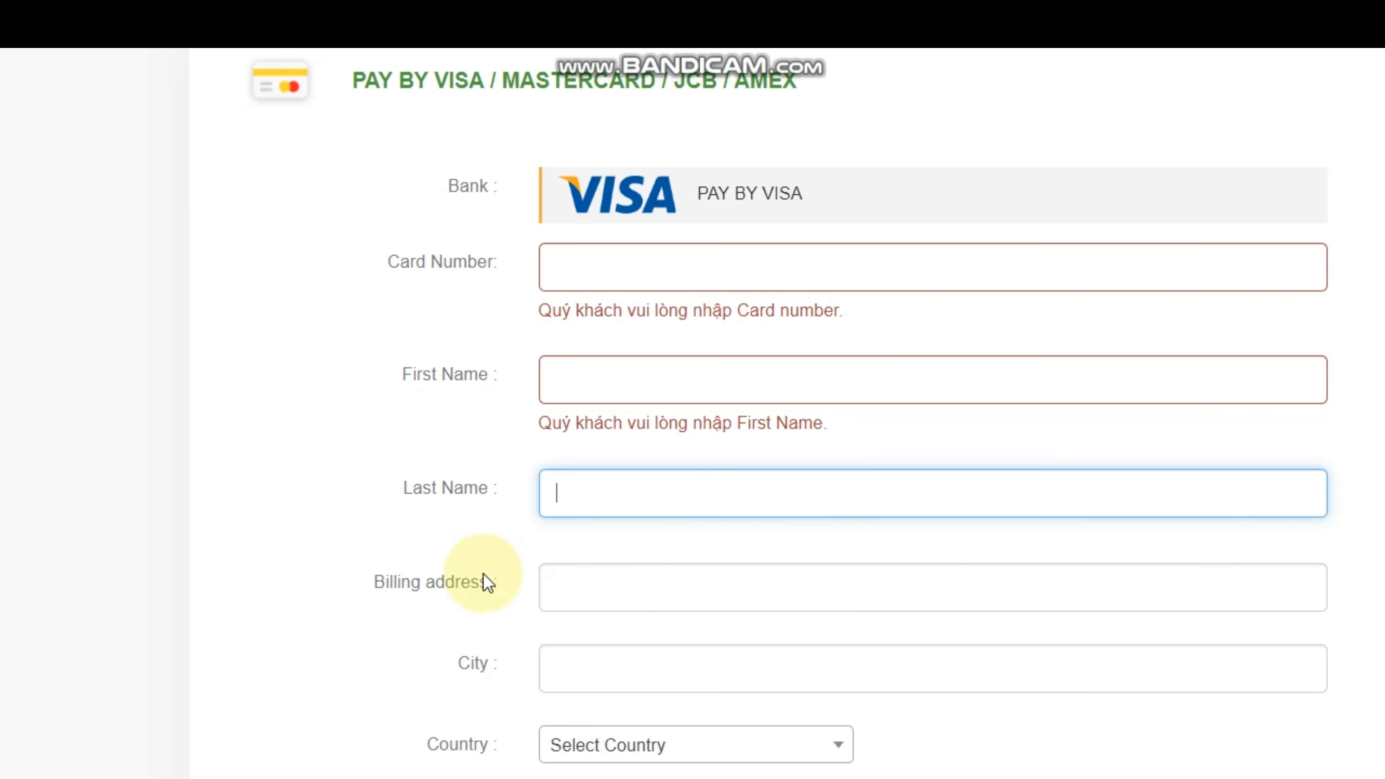
click(659, 572)
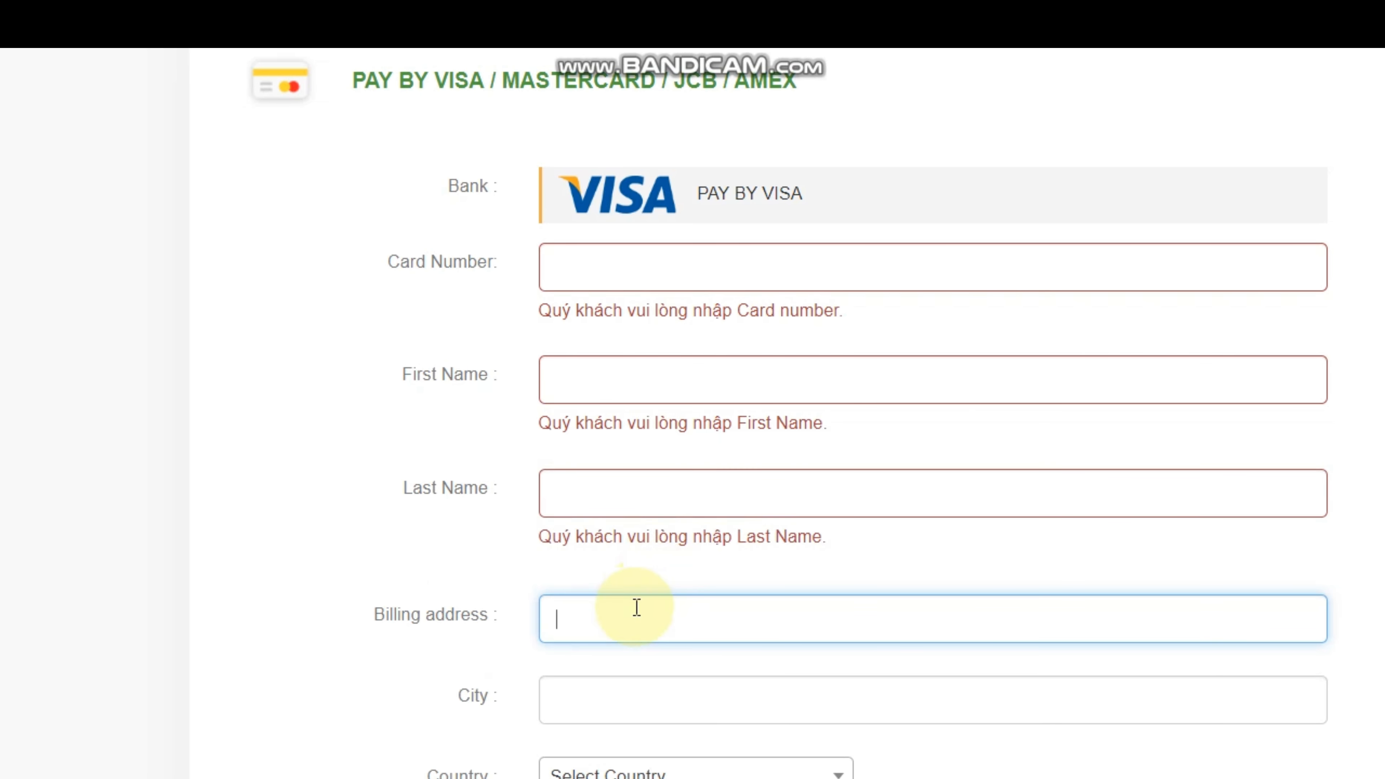
scroll(635, 609, down, 2)
scroll(633, 300, up, 1)
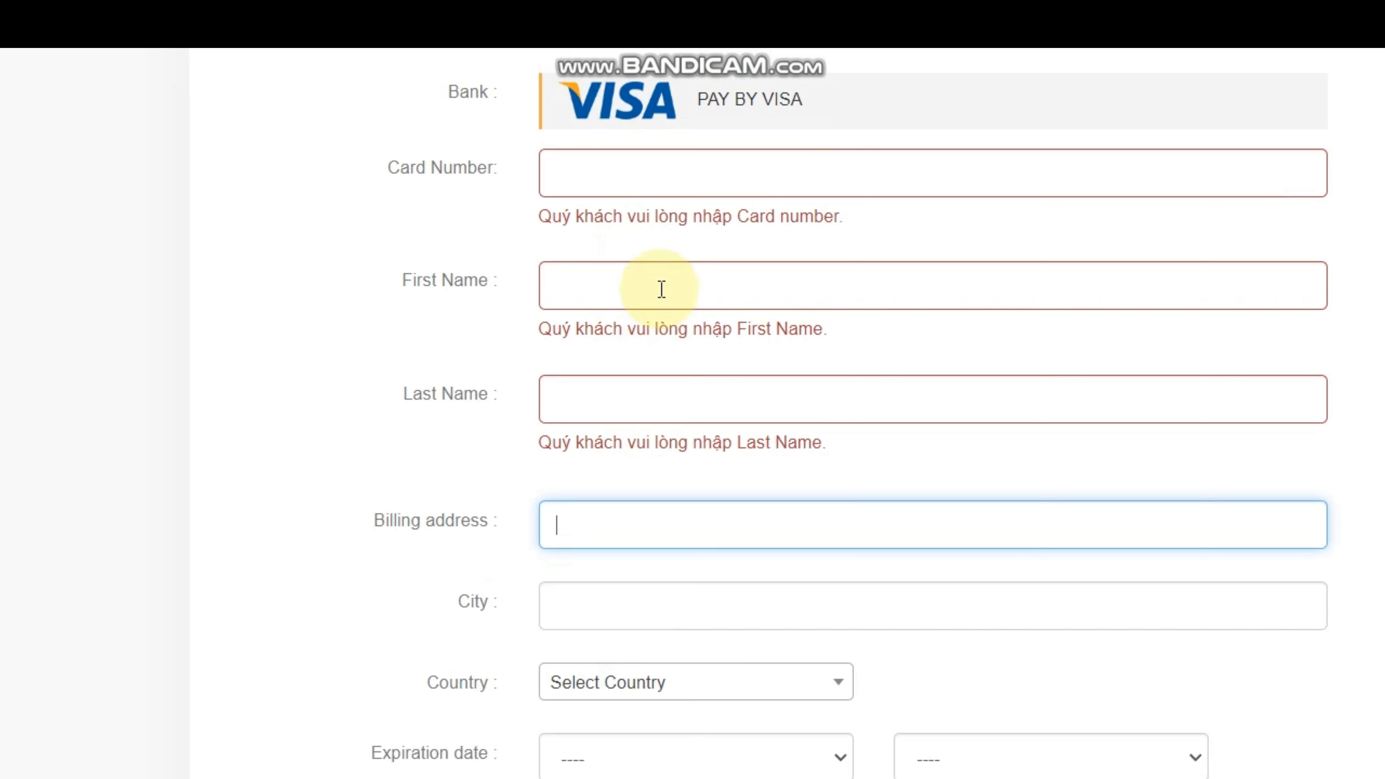
Check the city field and the country choices of the billing details without entering or selecting anything
scroll(600, 480, down, 1)
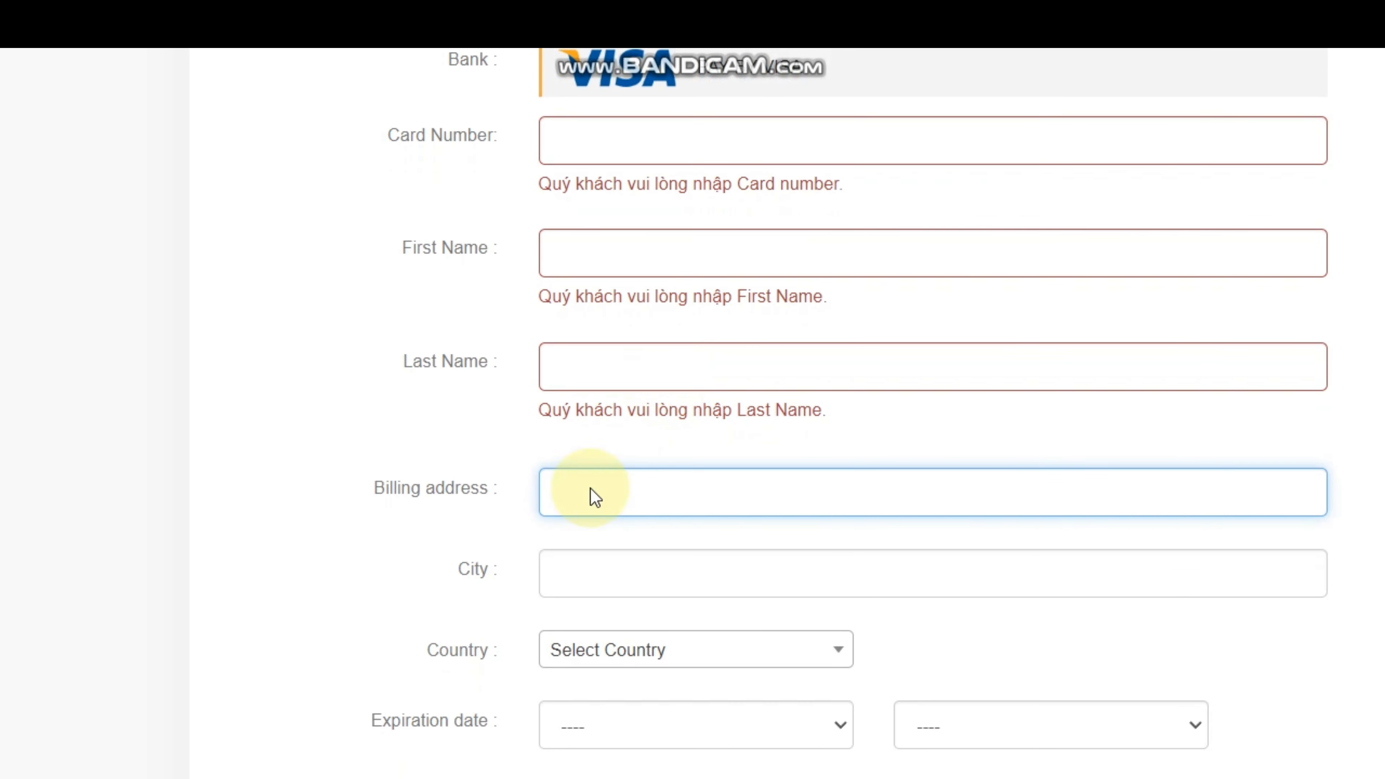
click(570, 572)
scroll(627, 640, down, 1)
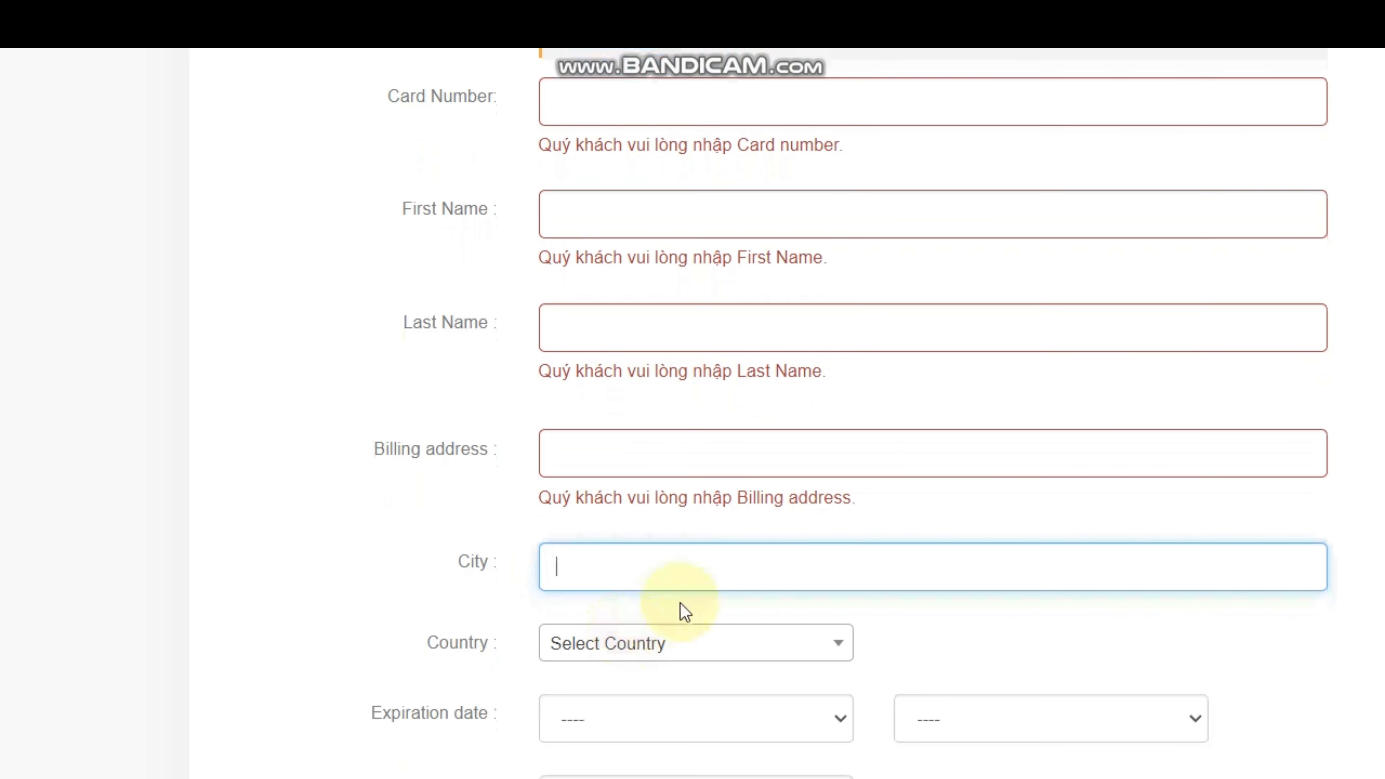
click(681, 641)
scroll(714, 633, down, 1)
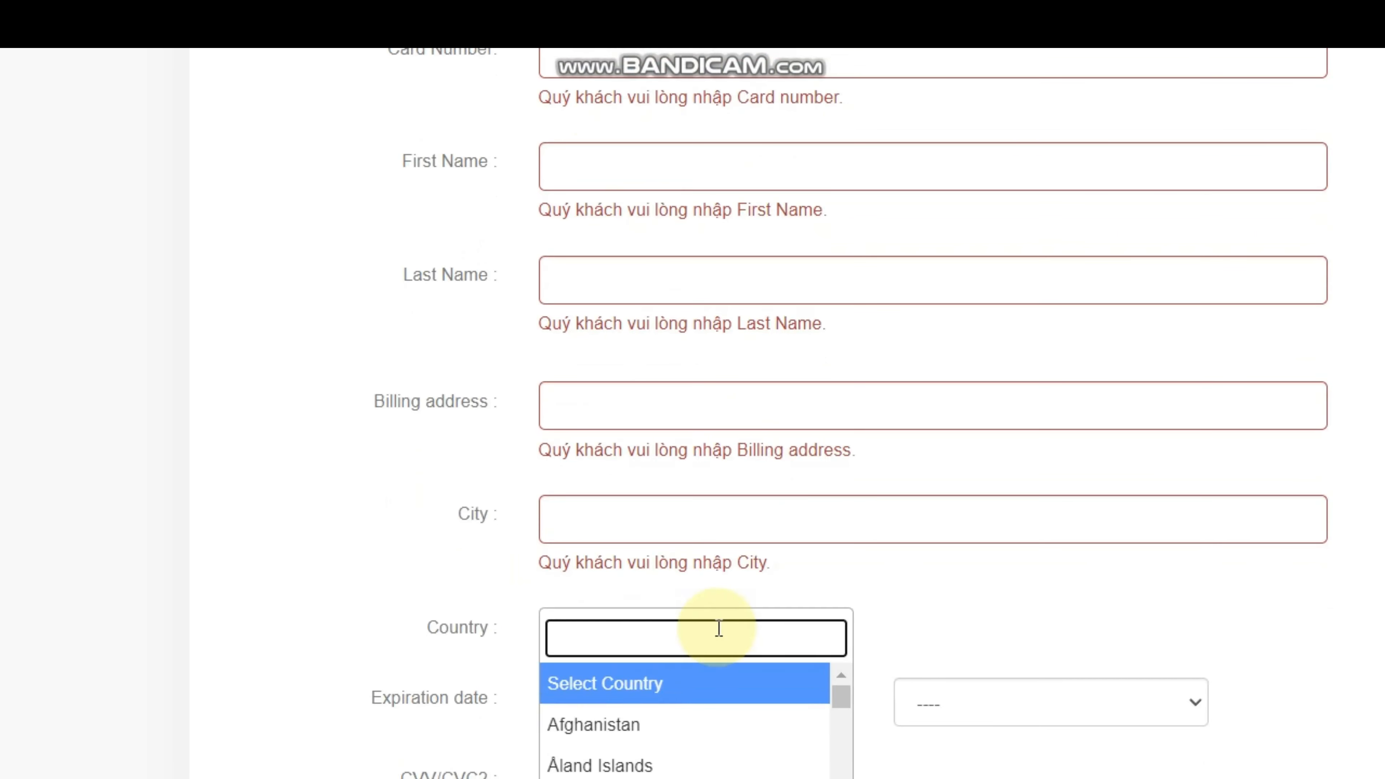
click(929, 616)
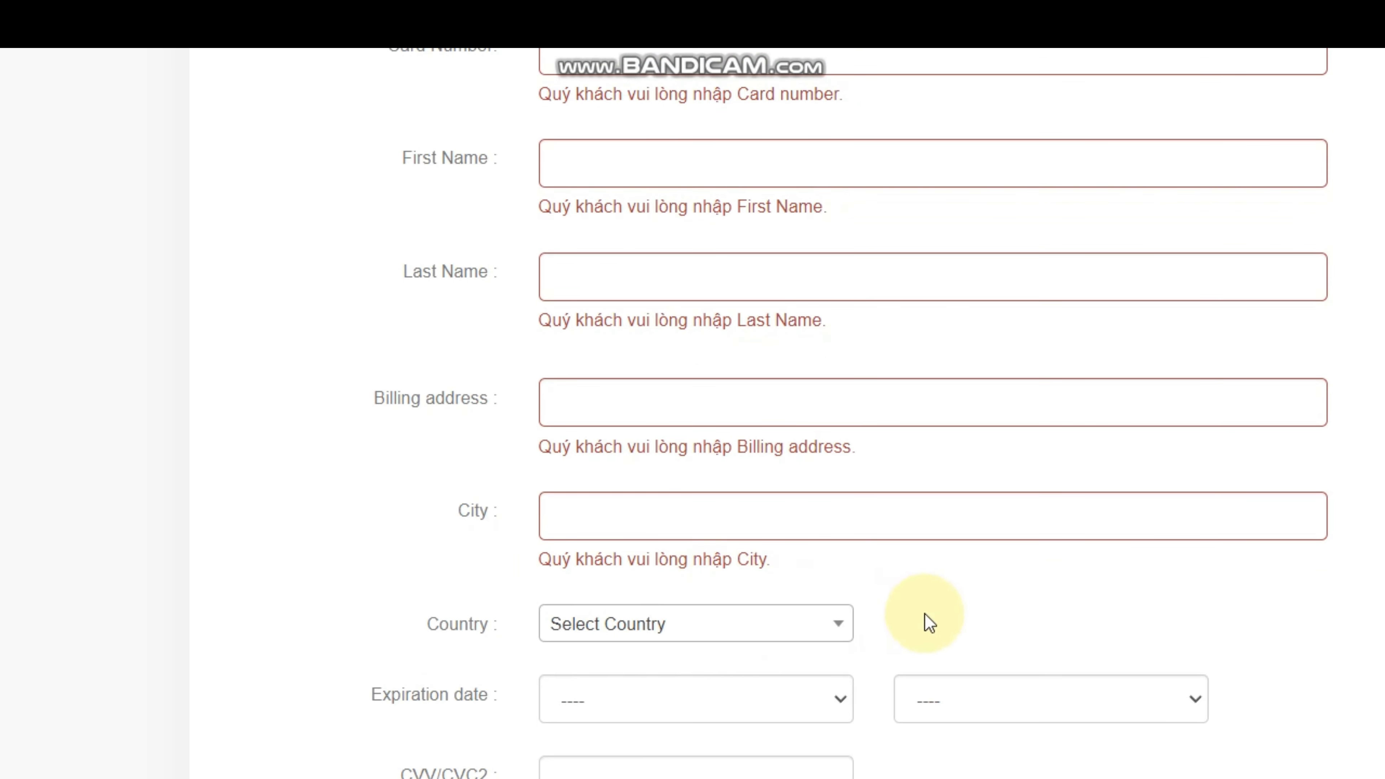
Check the card's expiration month and year choices and the CVV/CVC2 field without entering anything, and view the option to continue the payment
scroll(580, 632, down, 2)
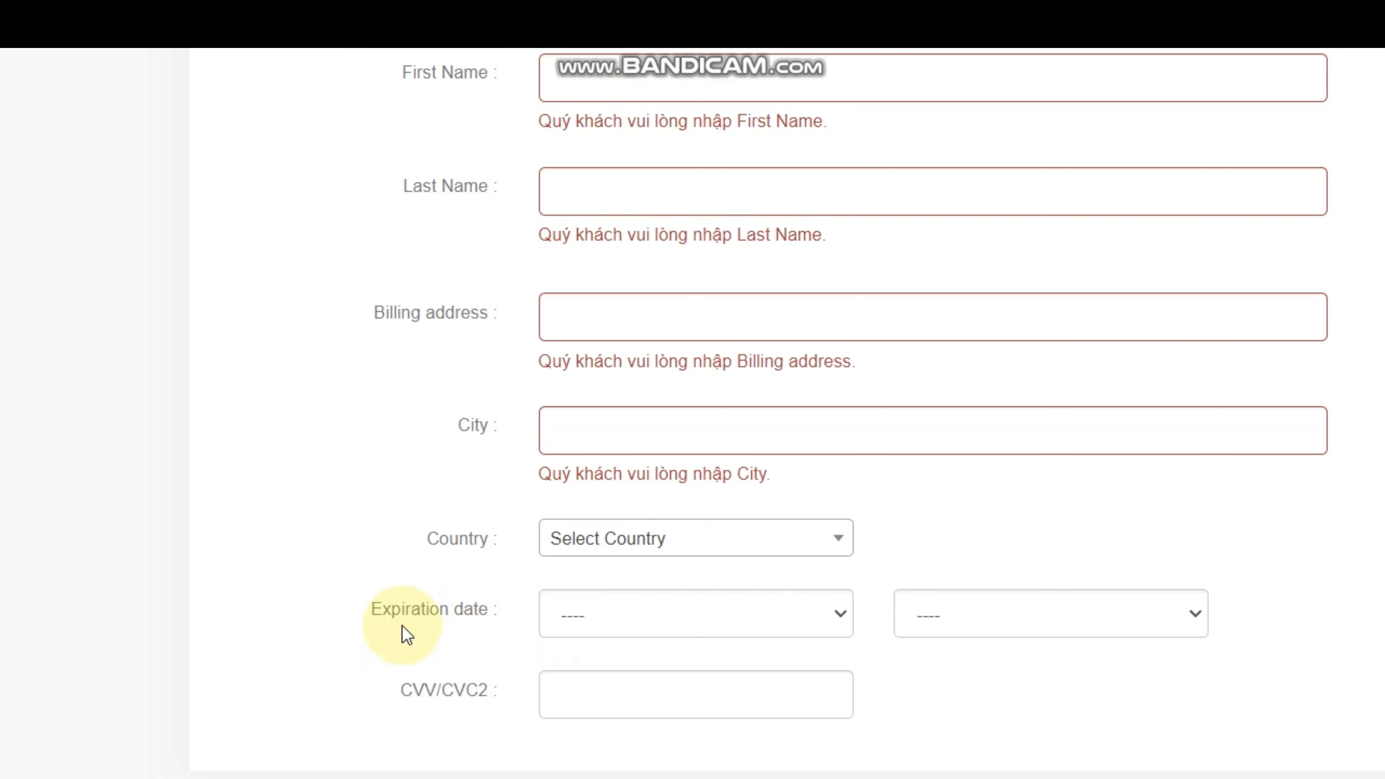
click(610, 622)
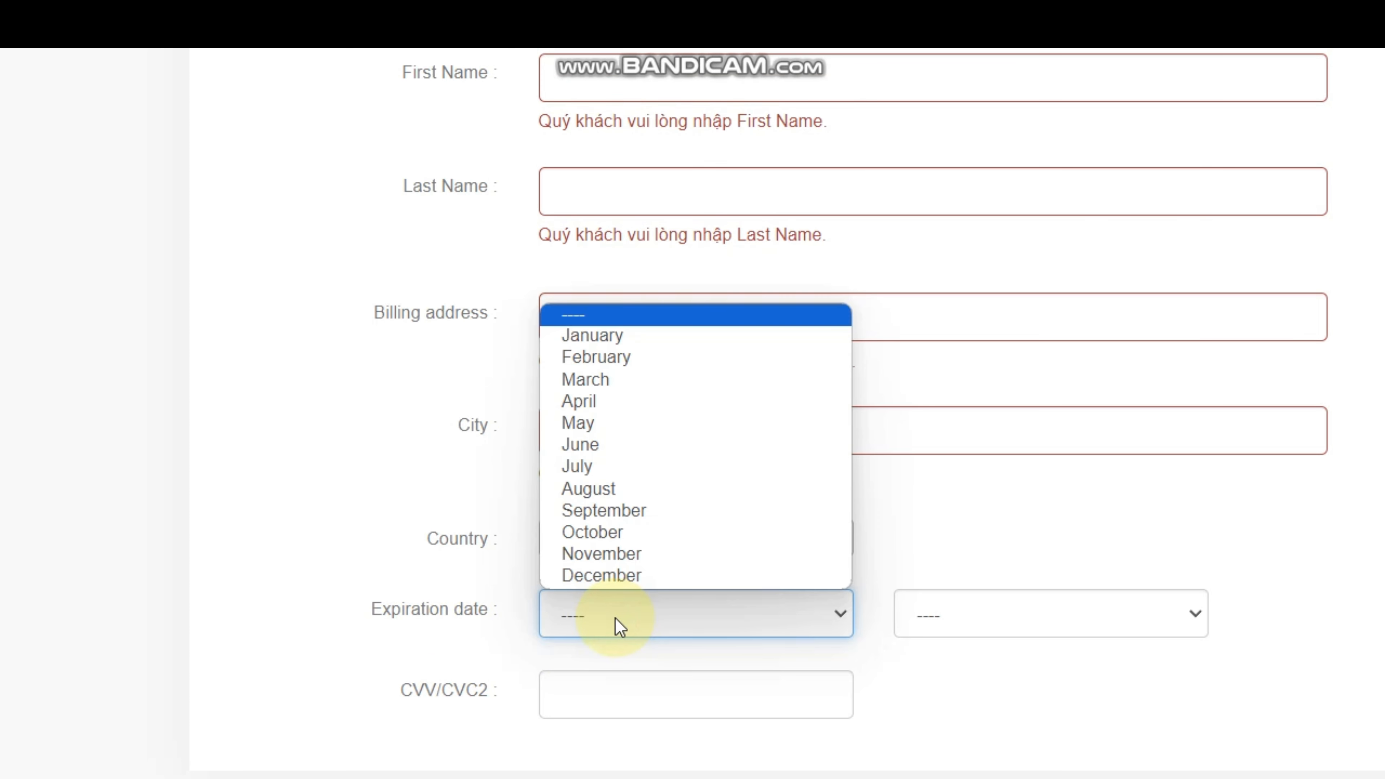
click(622, 627)
click(1024, 632)
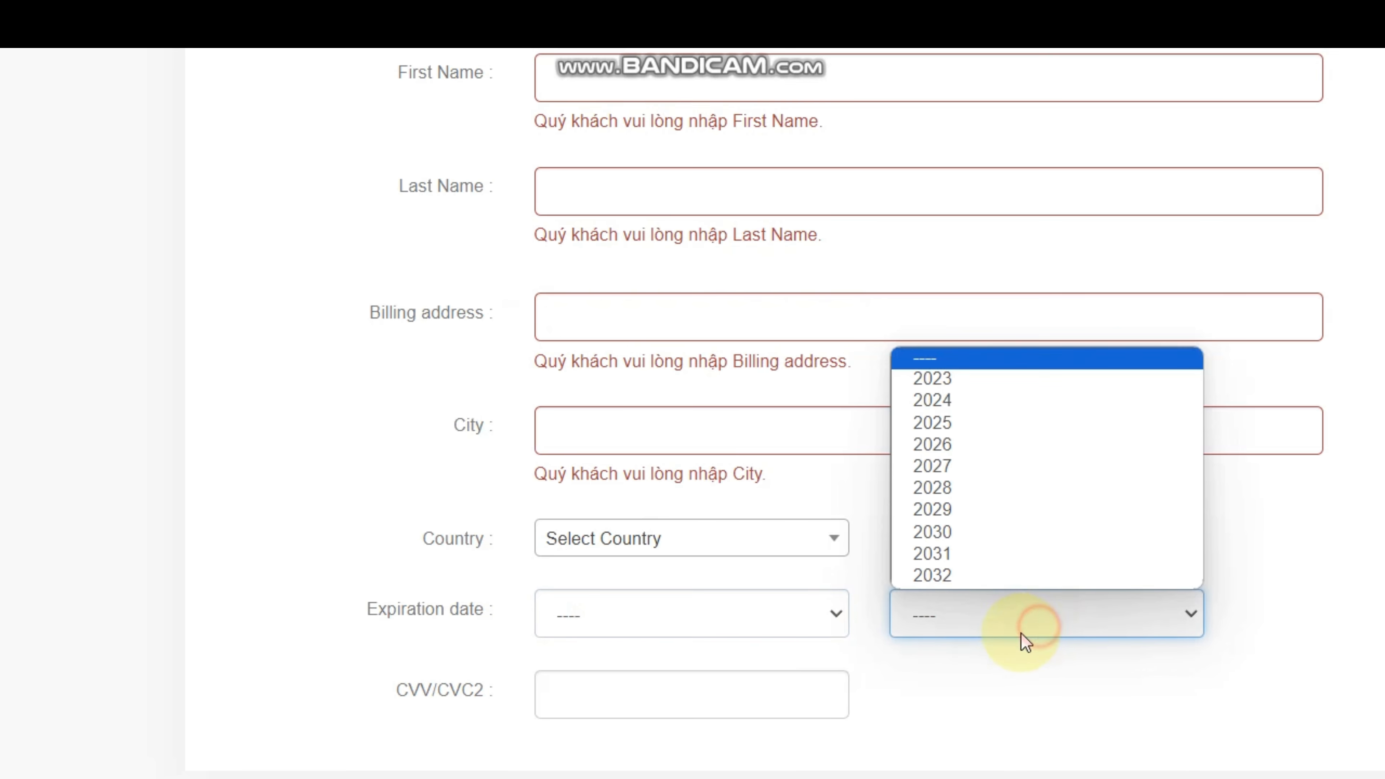
scroll(921, 639, down, 3)
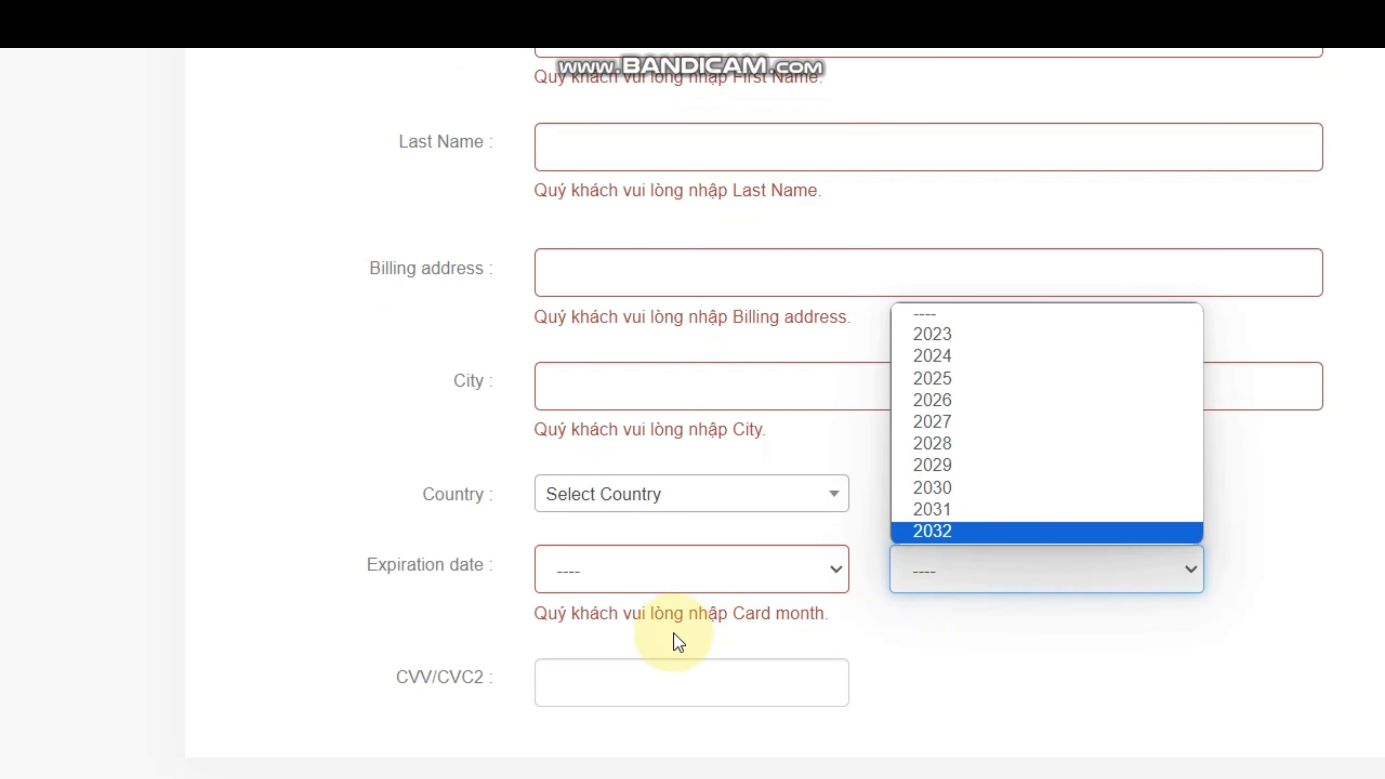
click(638, 601)
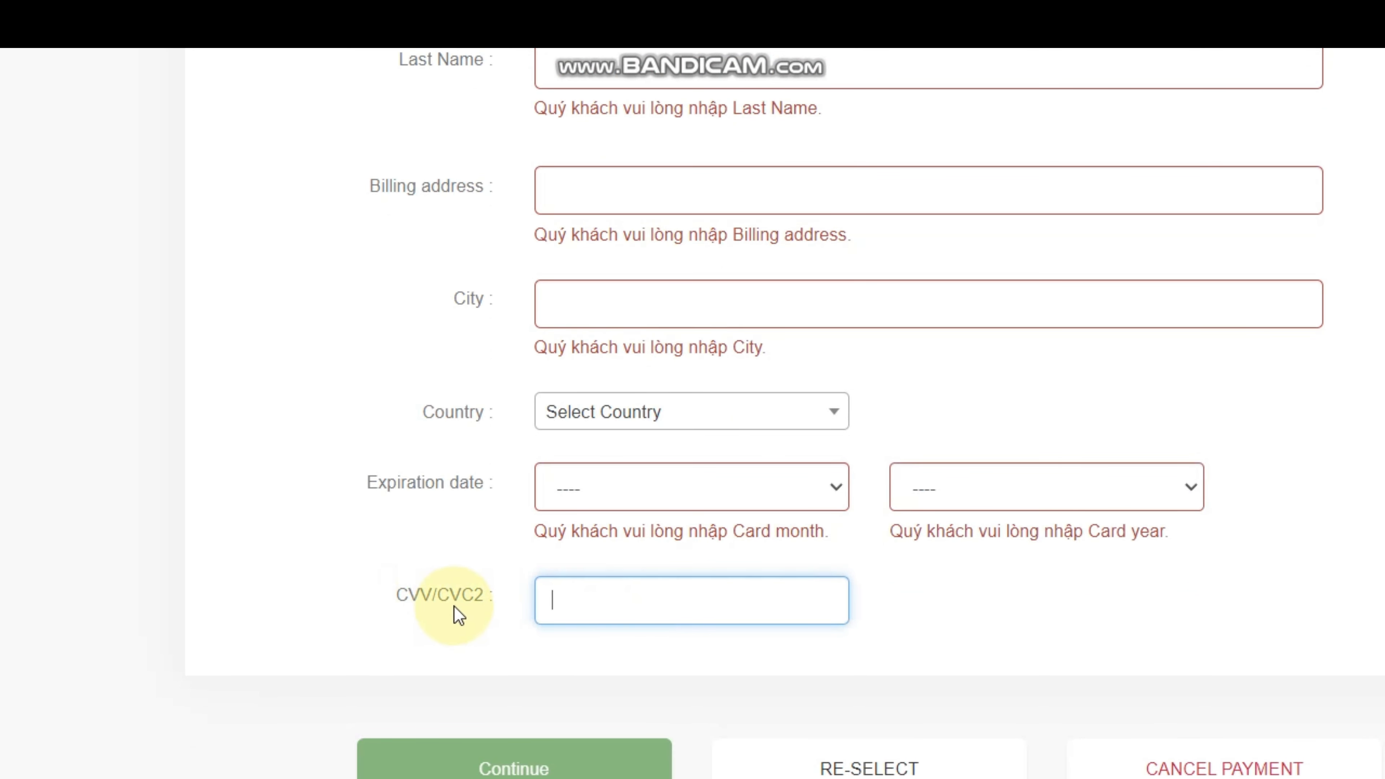
click(1011, 617)
scroll(545, 725, down, 1)
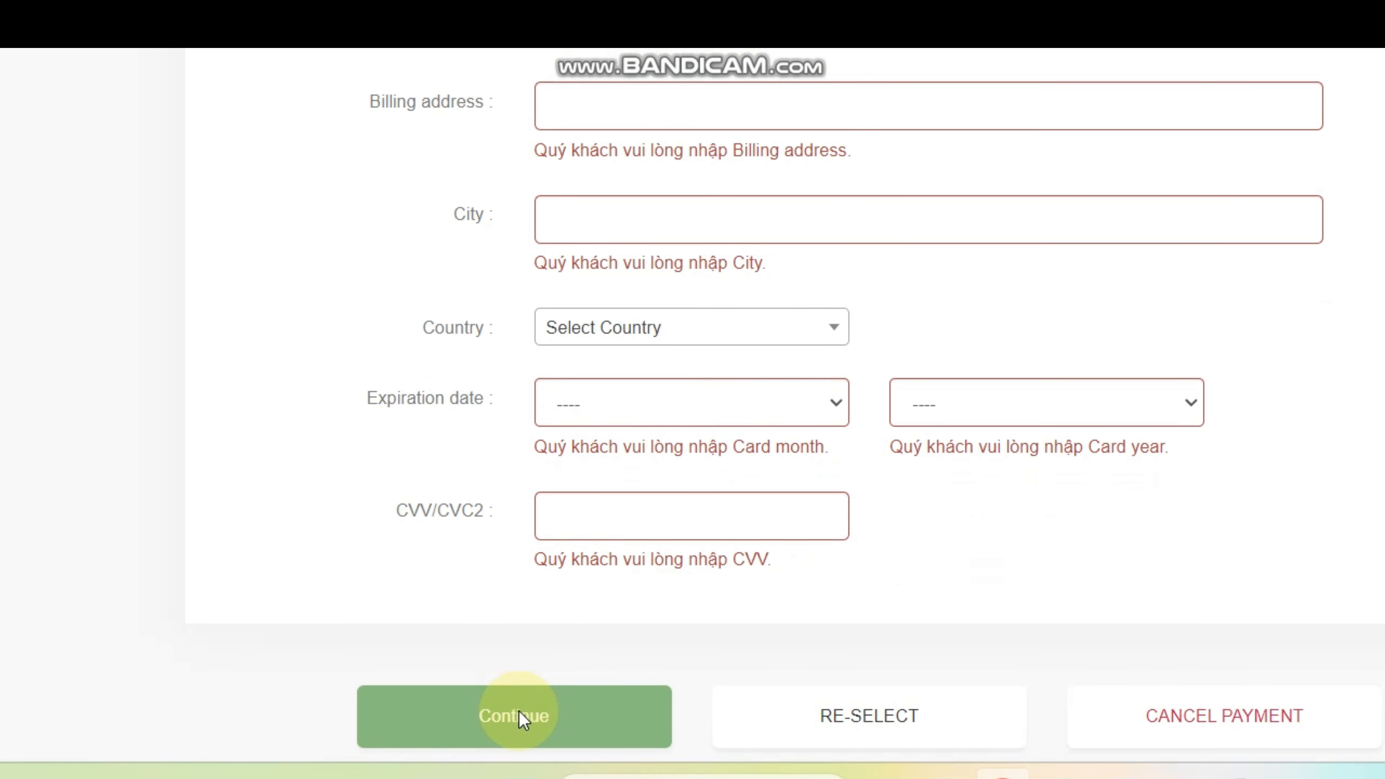